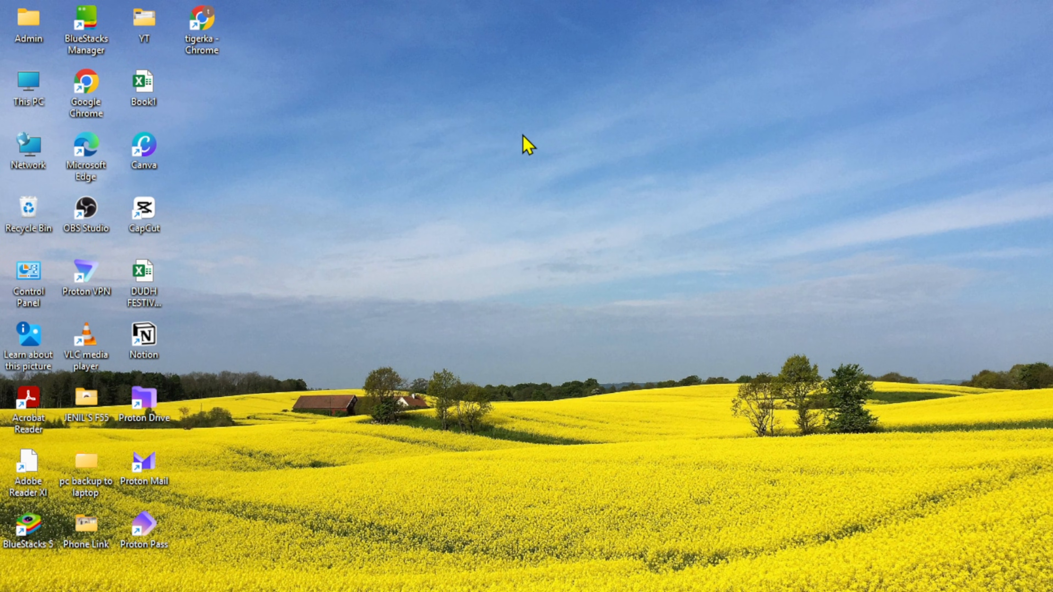
Open Excel and create a blank workbook.
key(super)
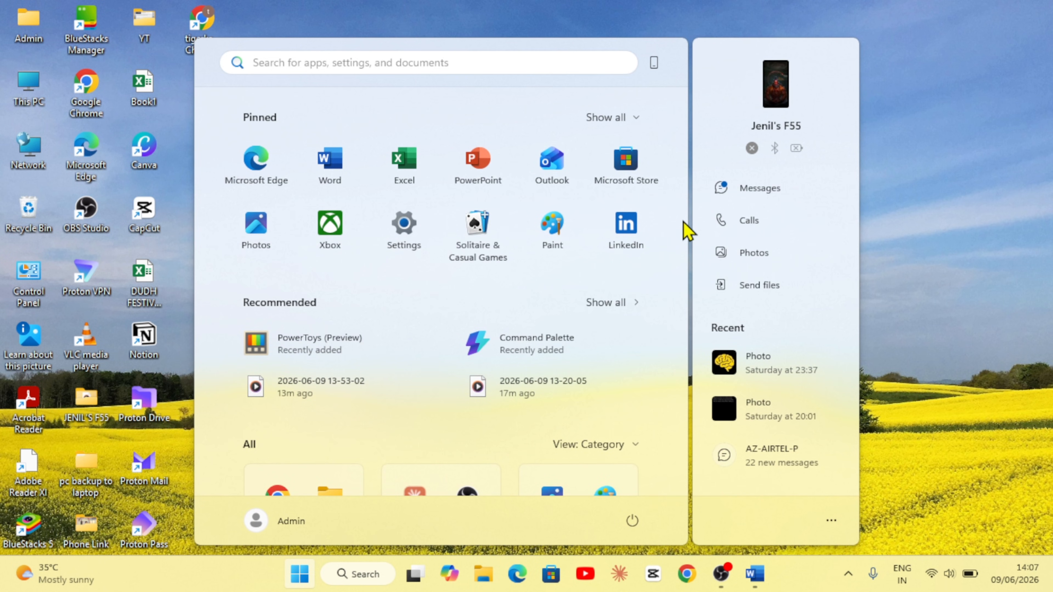
click(404, 166)
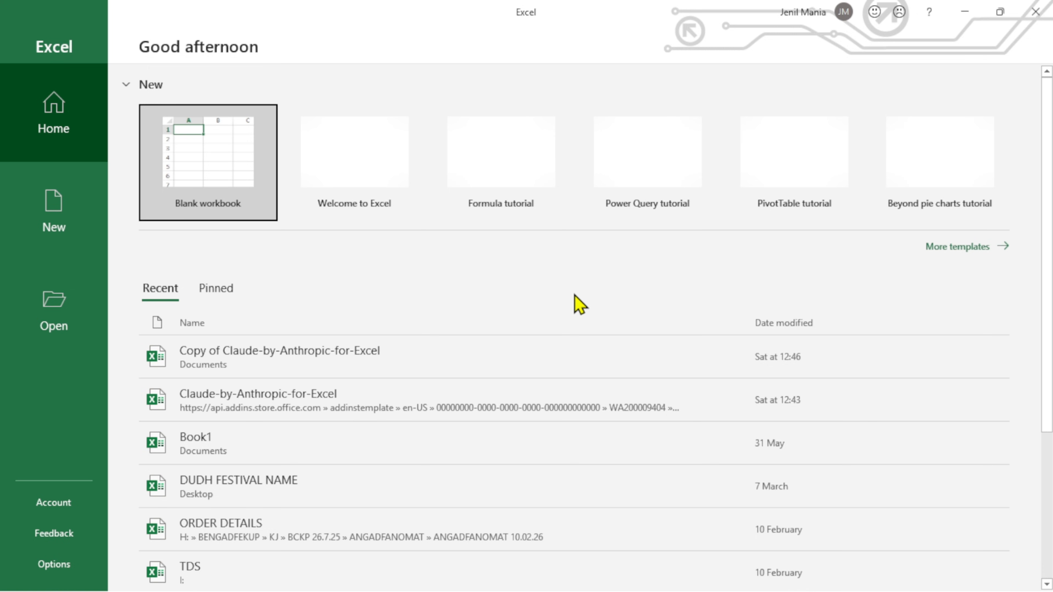
click(946, 248)
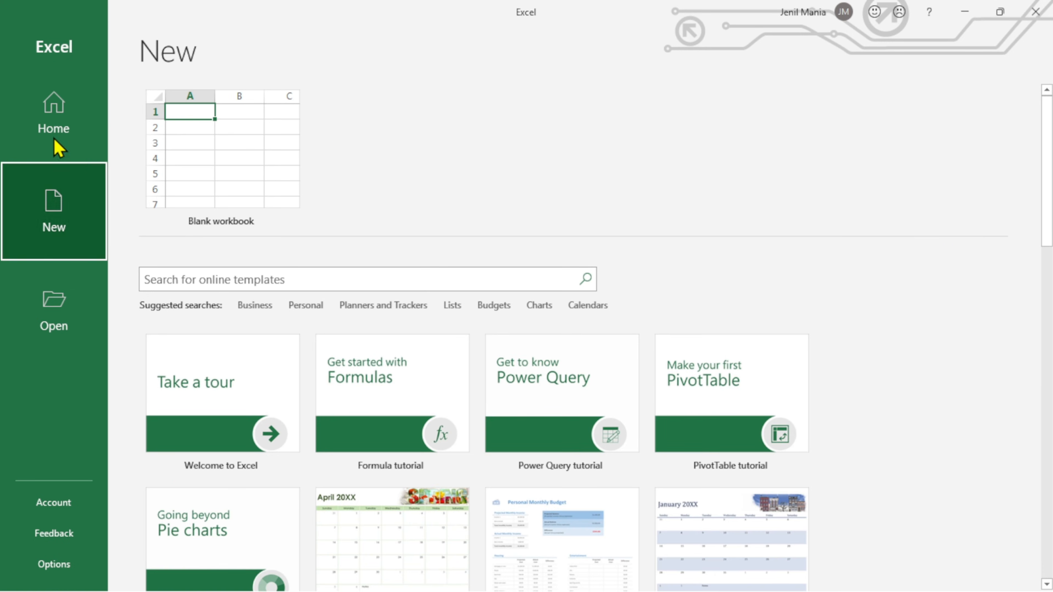
click(28, 119)
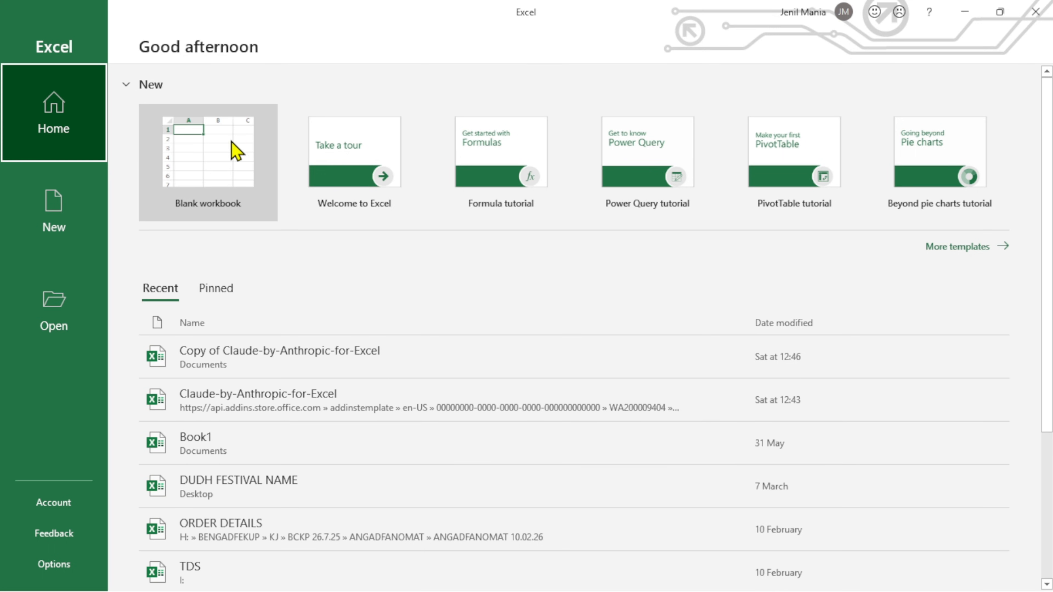
click(230, 142)
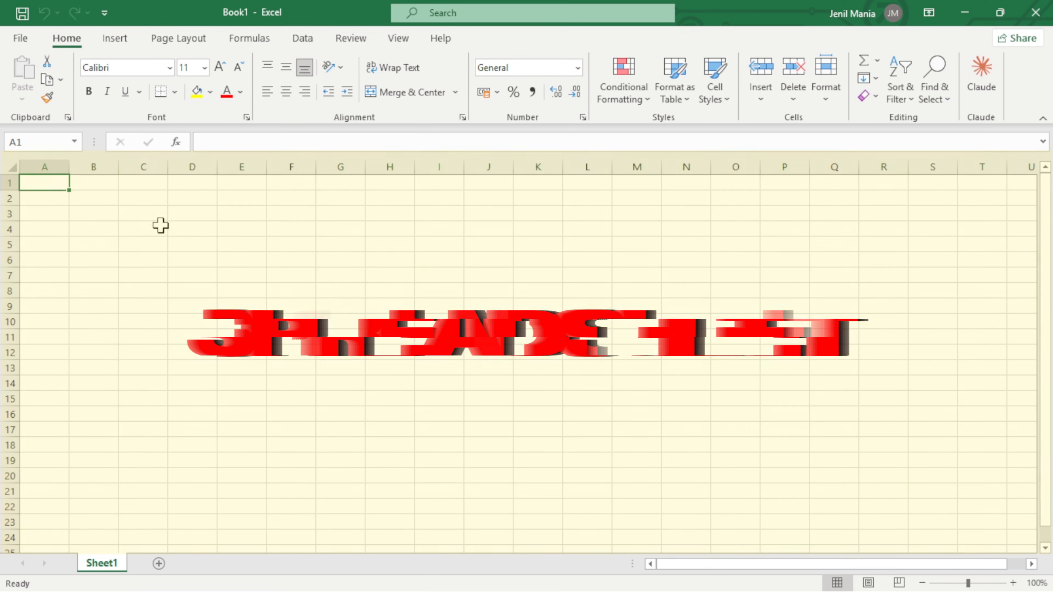
click(52, 196)
key(Up)
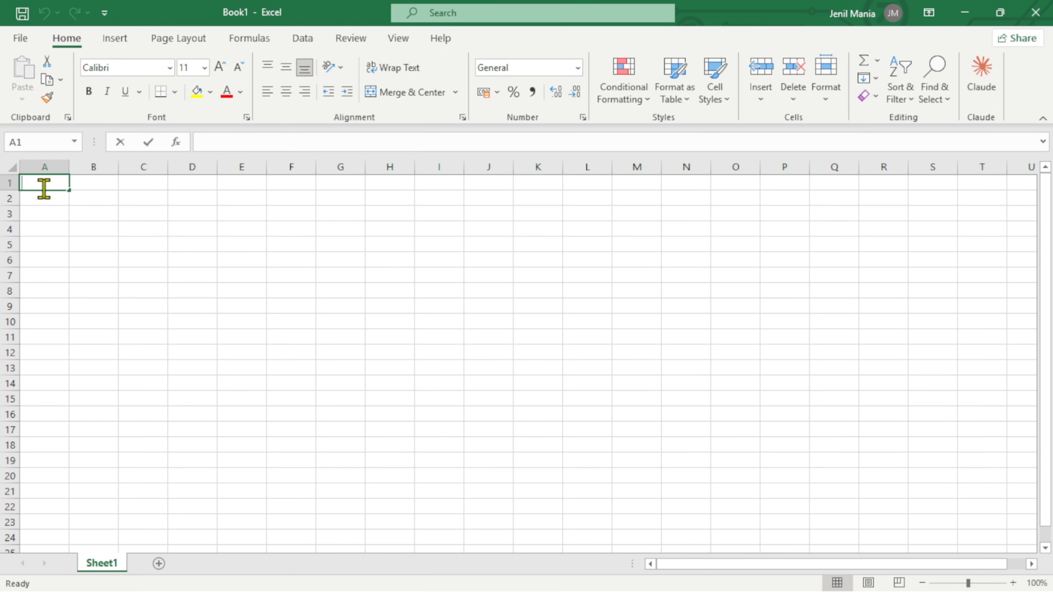
text(123)
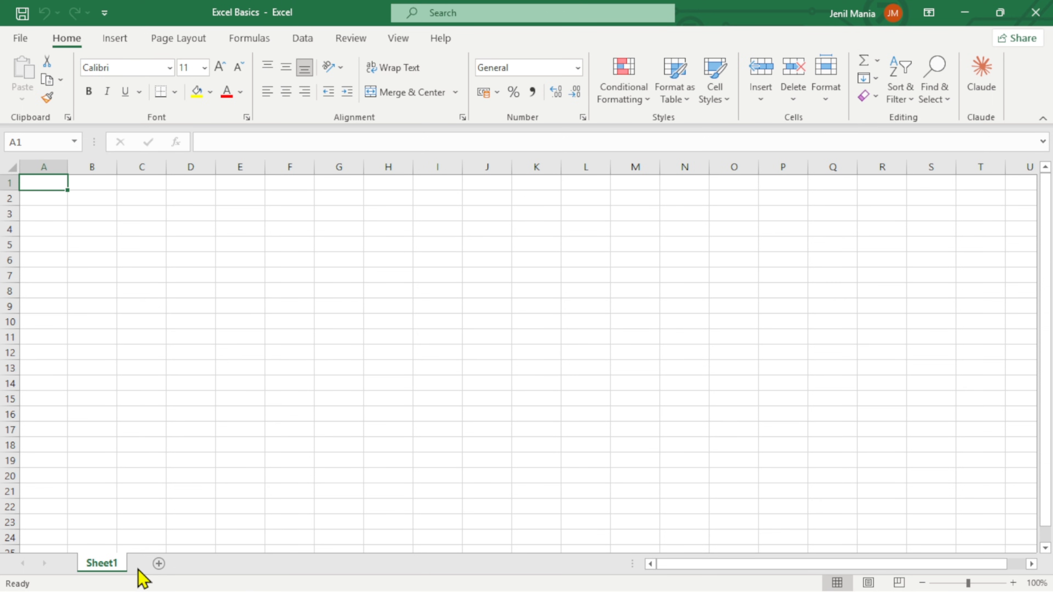
Add a second worksheet and enter HI in cell A1 of Sheet1, checking both sheets.
click(158, 564)
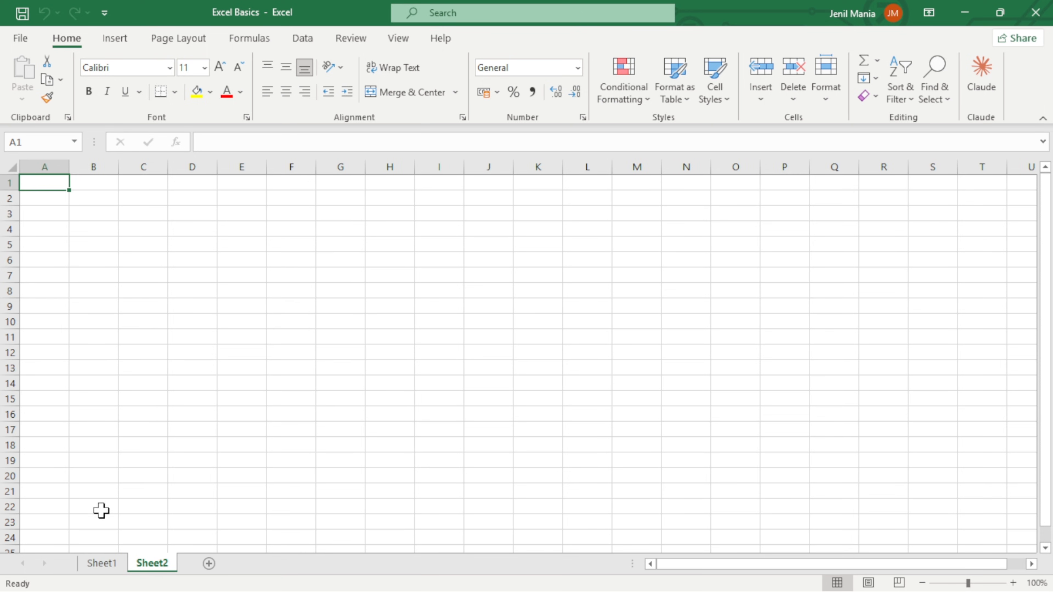
click(103, 564)
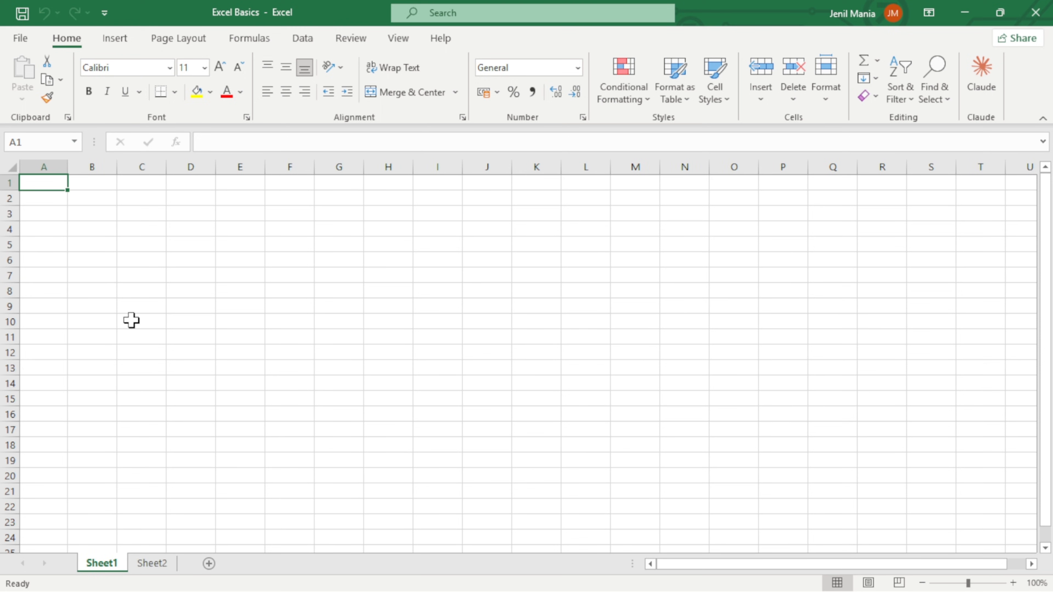
text(HI)
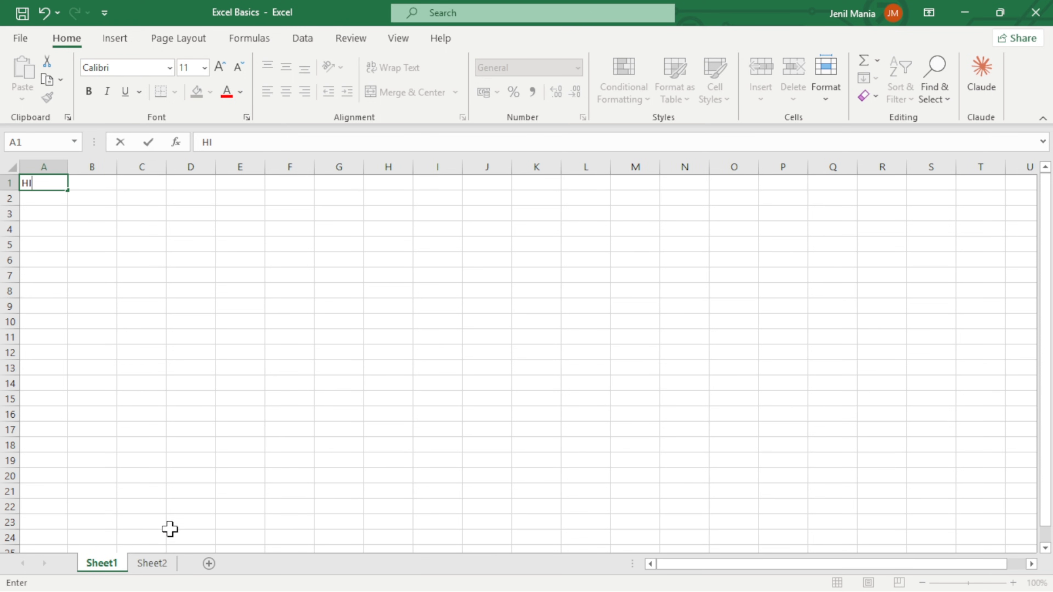
click(163, 569)
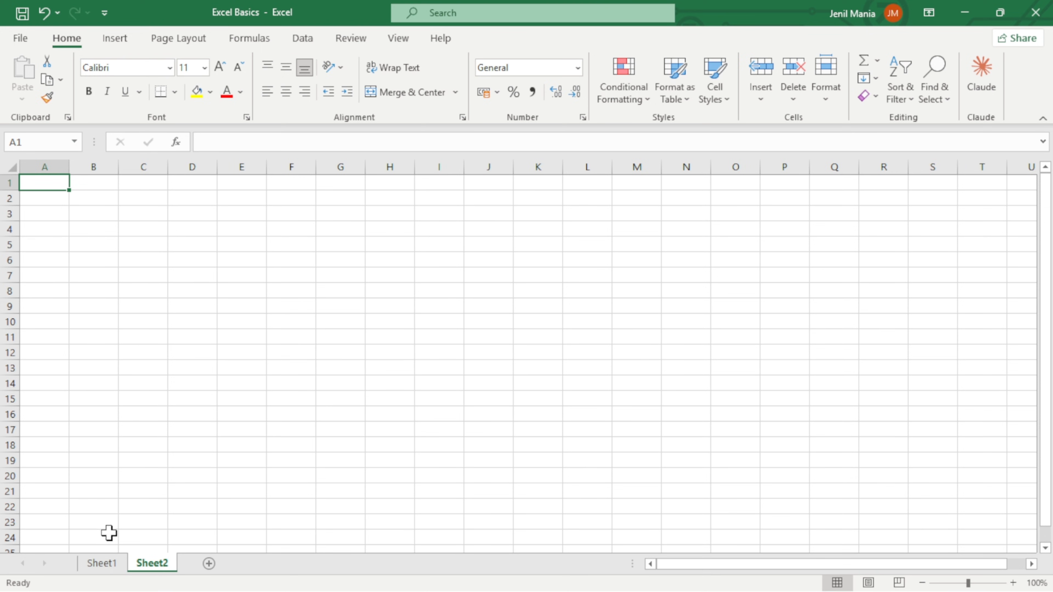
click(110, 569)
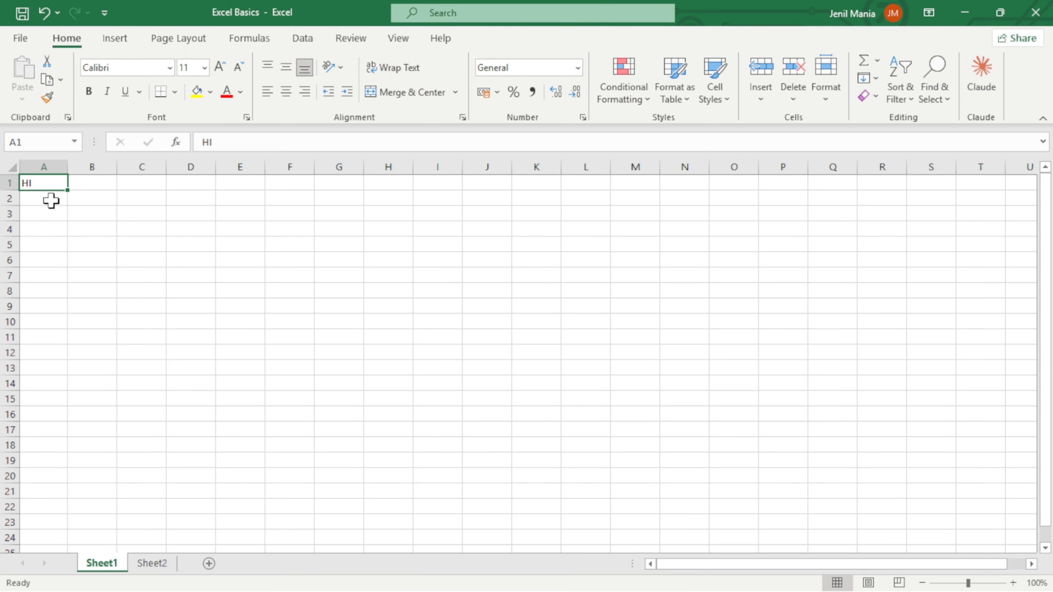
Highlight the whole of row 1, followed by columns A, B, C and D one at a time.
click(15, 183)
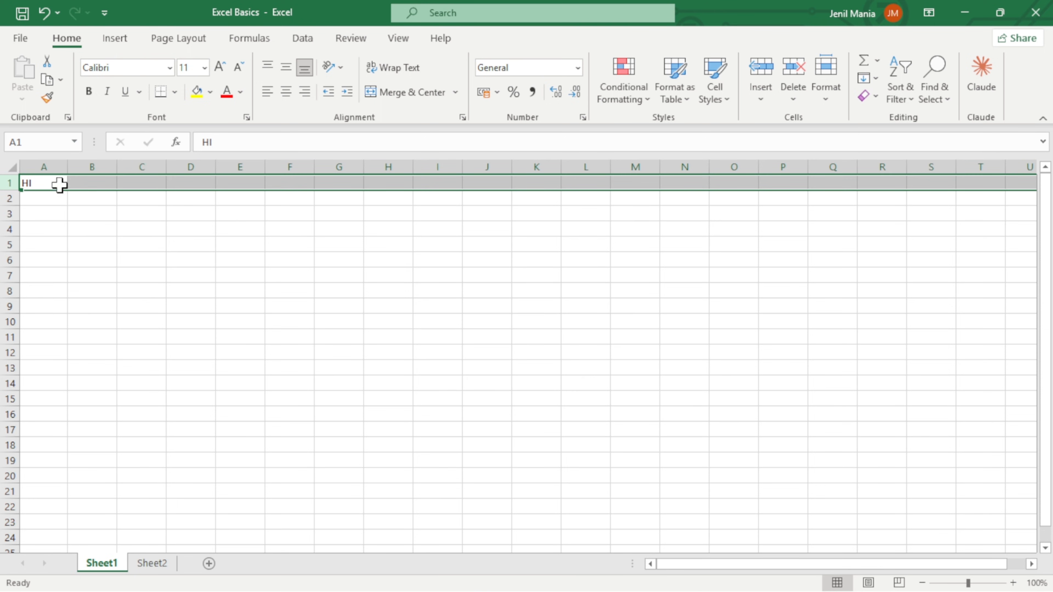
click(52, 164)
click(89, 165)
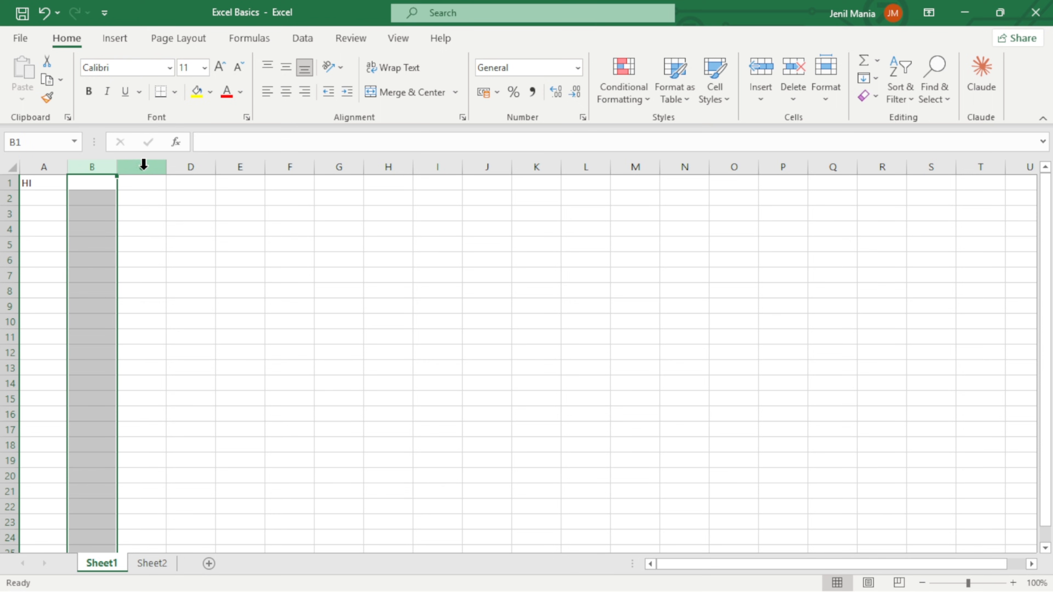
click(141, 164)
click(181, 165)
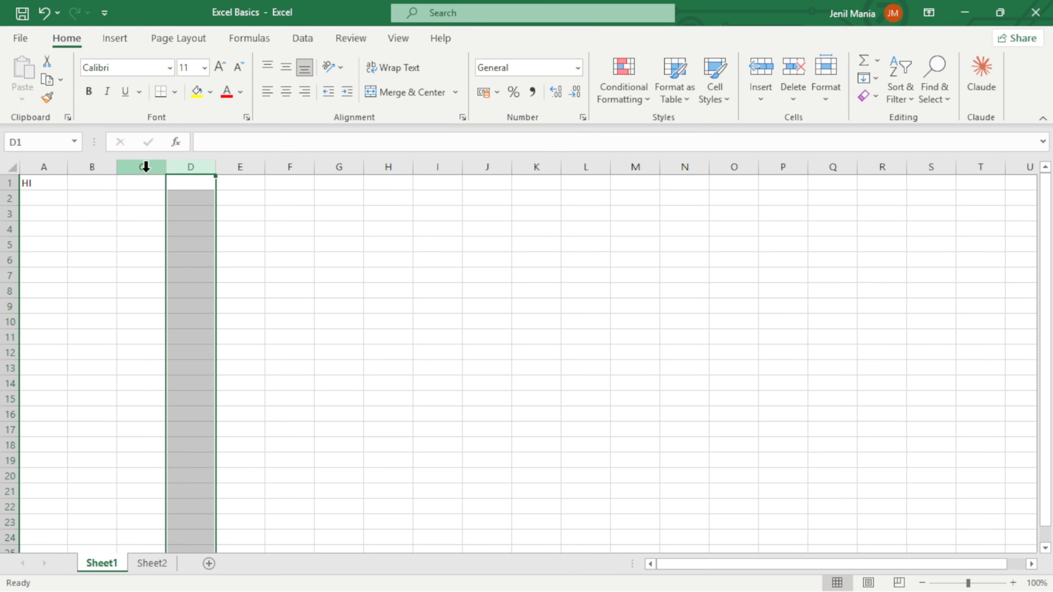
Locate cell D4 by highlighting row 4 and column D, and cell F7 by highlighting row 7 and column F.
click(8, 229)
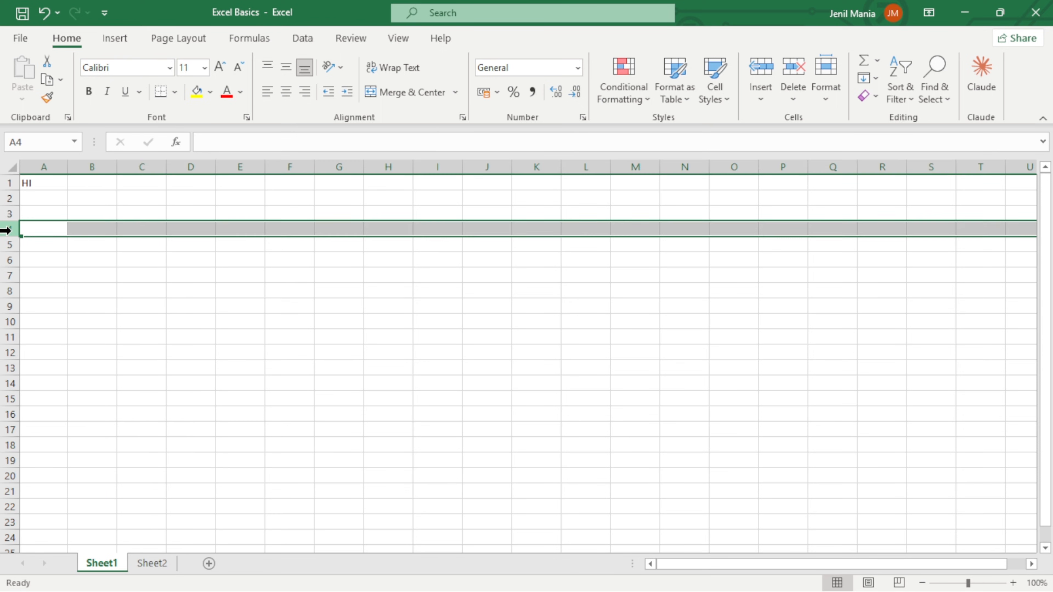
click(180, 166)
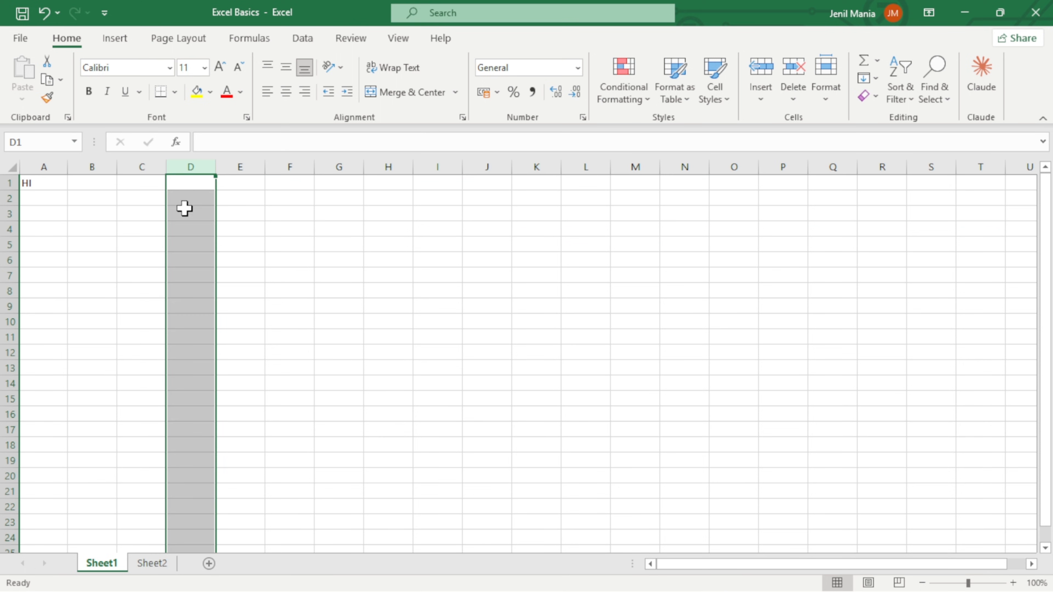
click(190, 228)
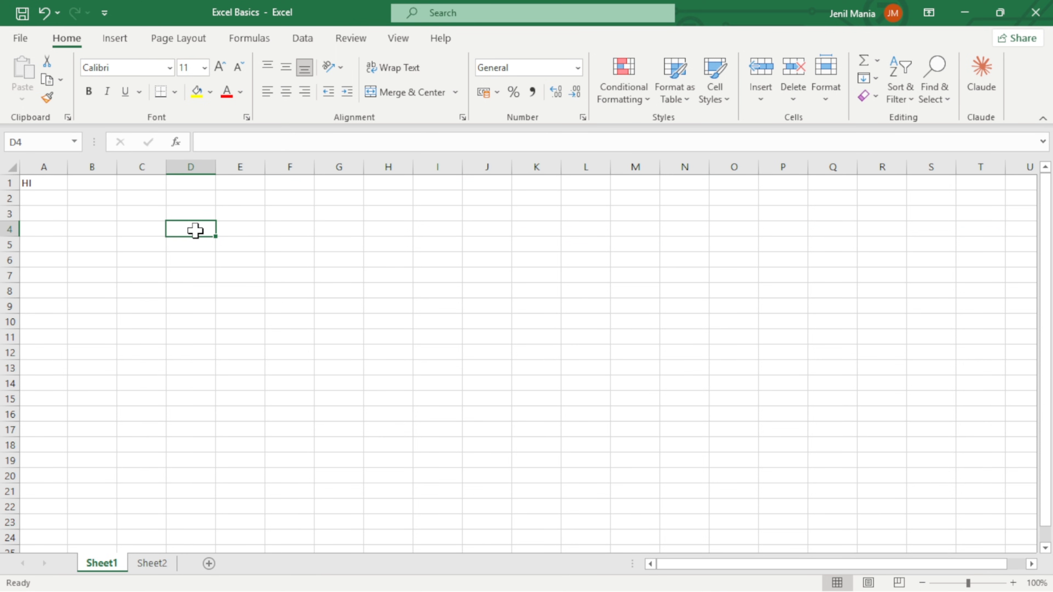
click(10, 276)
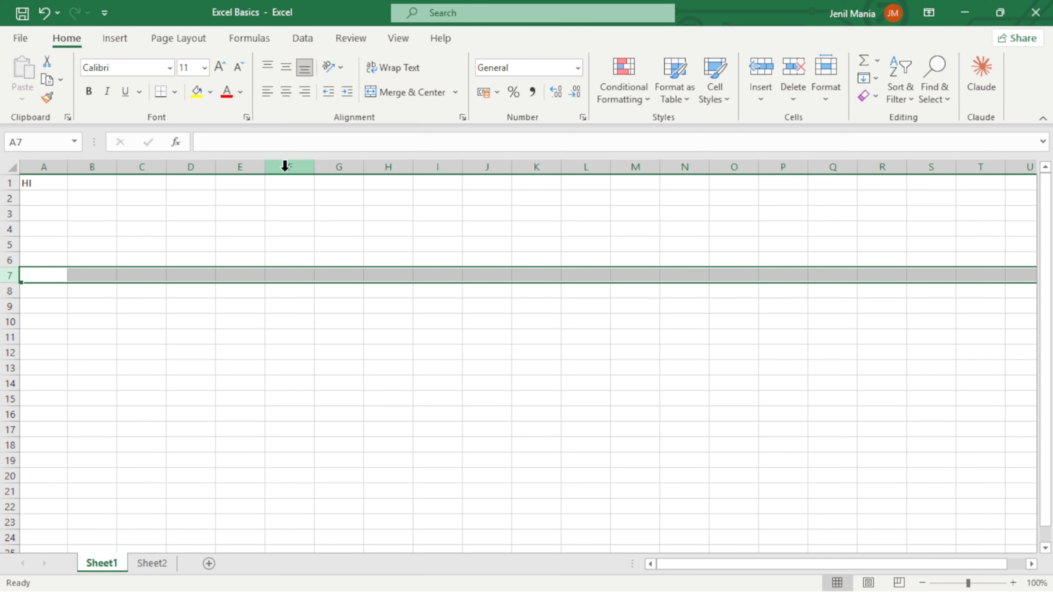
click(285, 163)
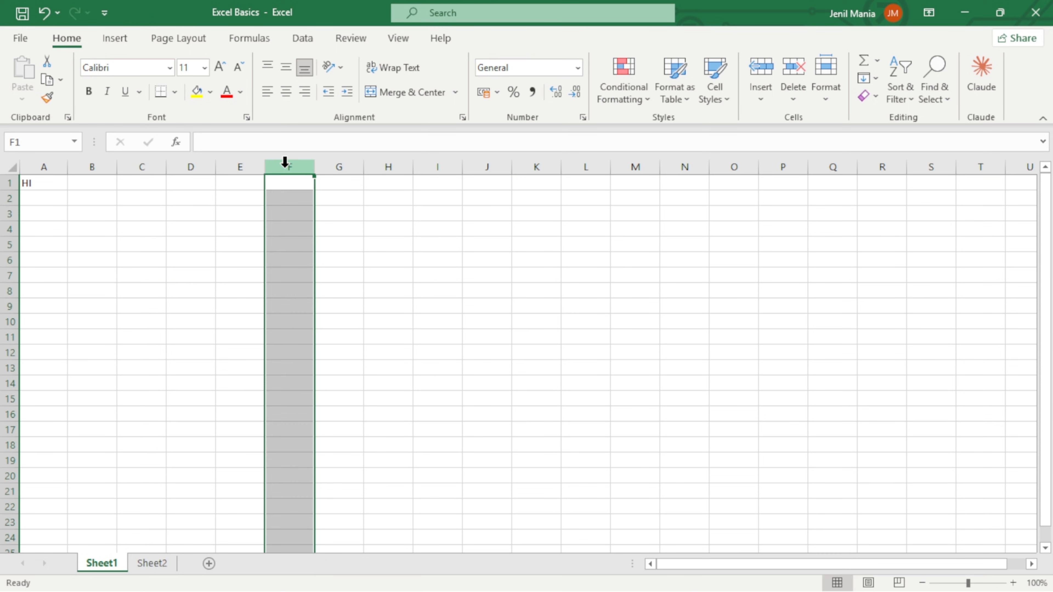
click(290, 276)
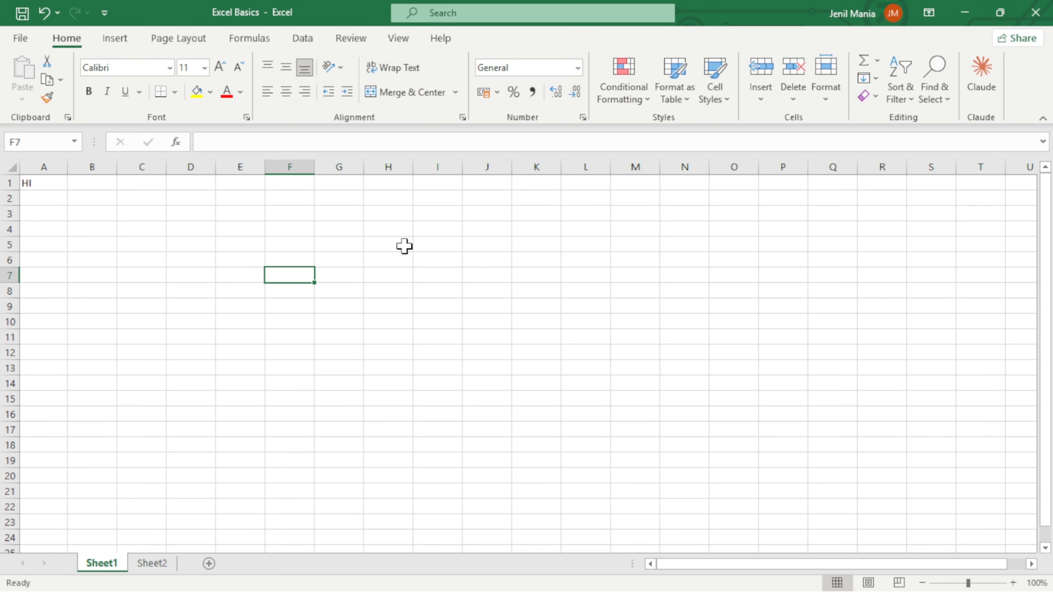
Enter the heading STUDENT NAME in cell D3 and autofit column D to its text.
click(200, 214)
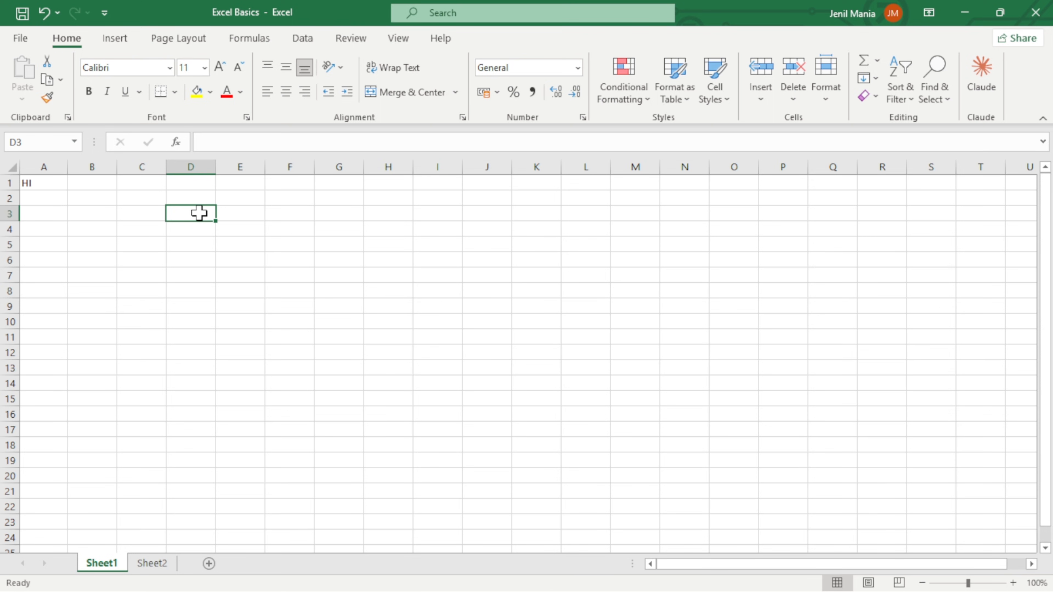
text(STUDENT NAME)
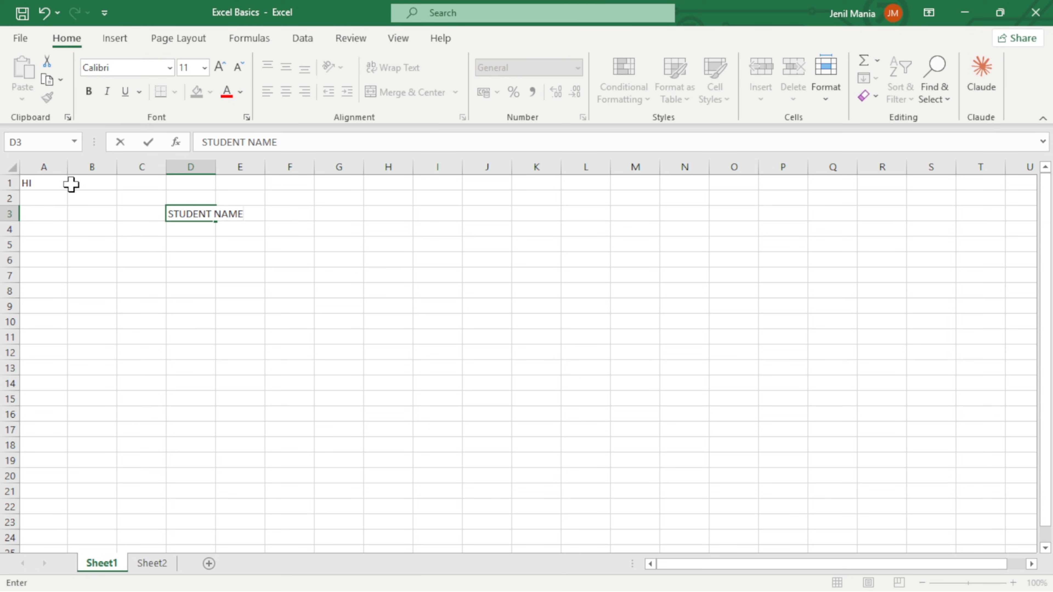
click(61, 184)
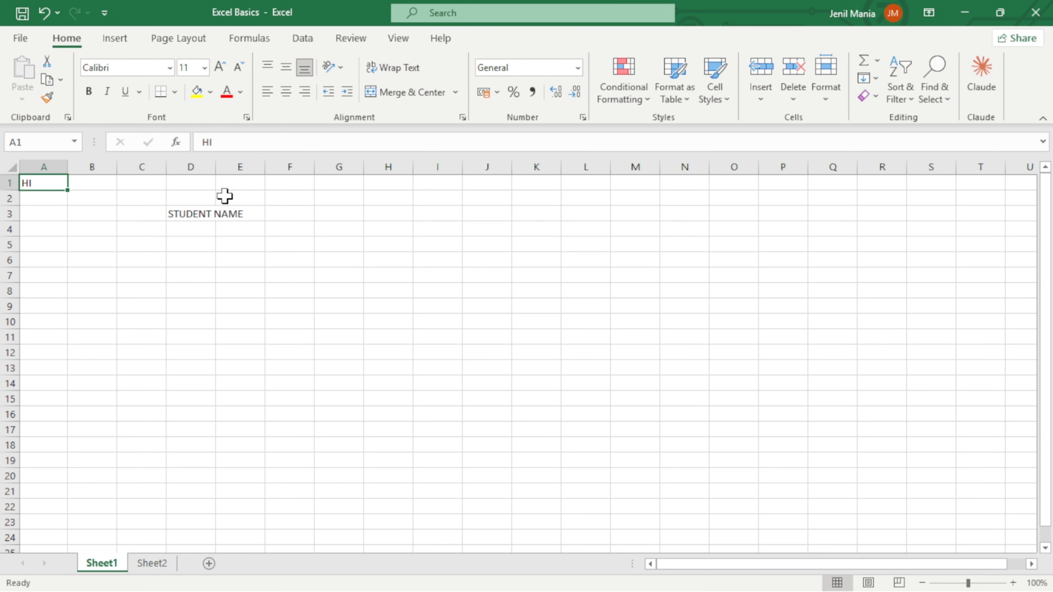
click(192, 217)
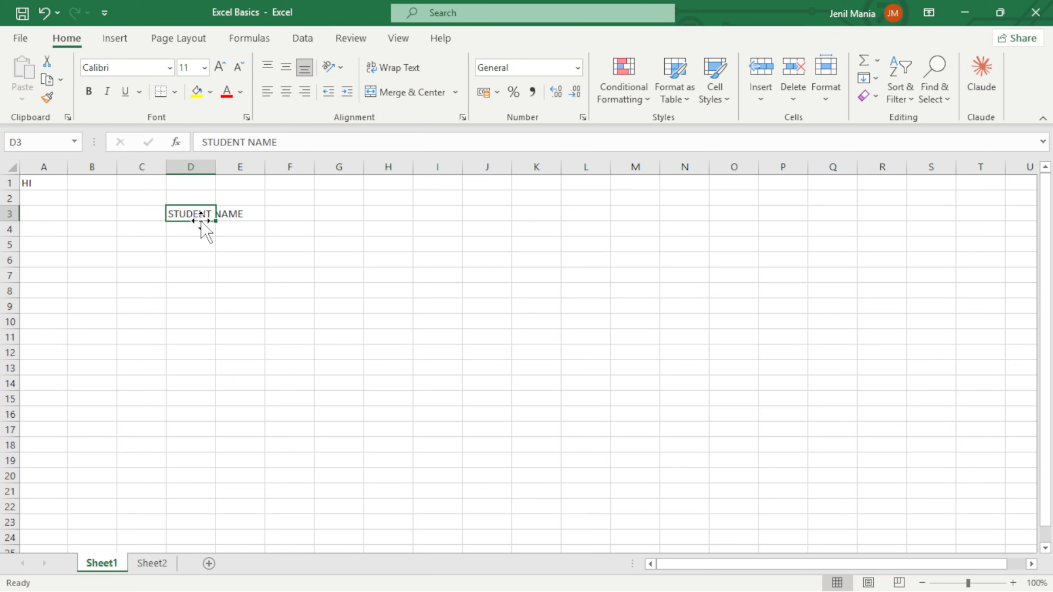
double_click(215, 166)
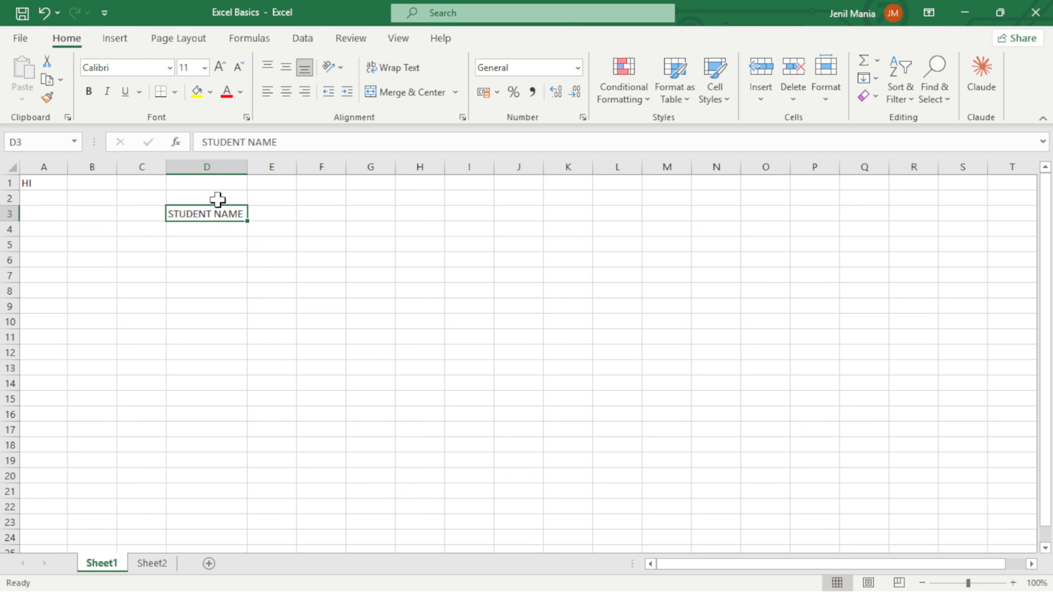
Enter the heading MARKS in cell E3, beside the STUDENT NAME heading.
click(281, 212)
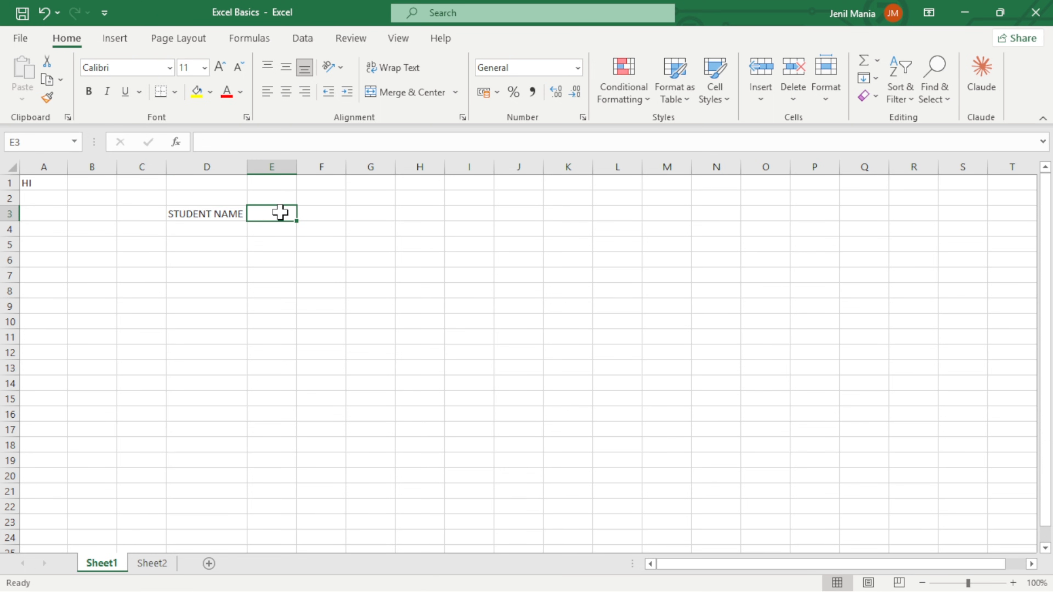
text(MA)
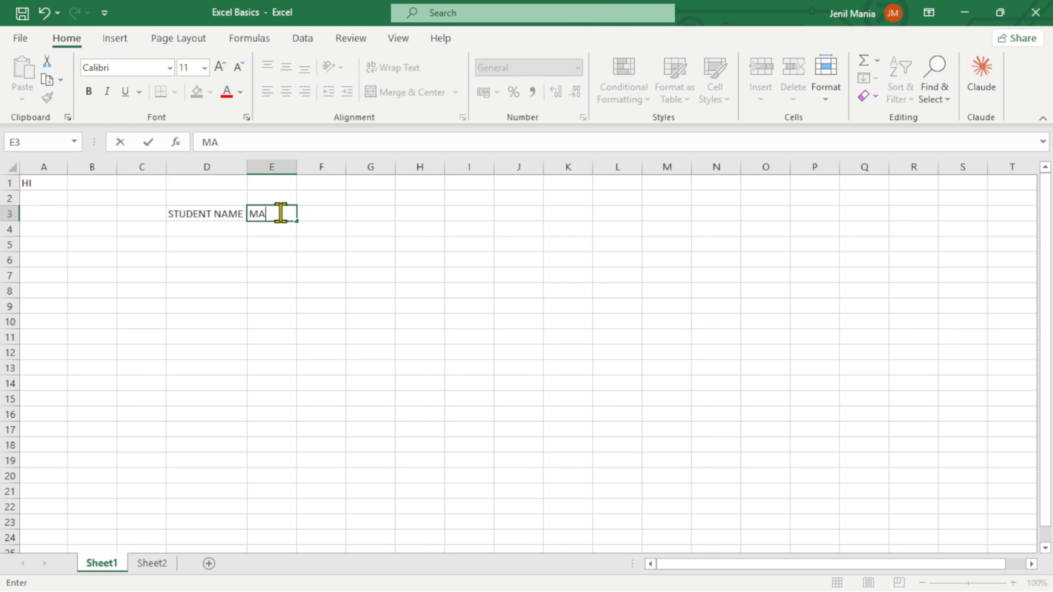
text(RKS)
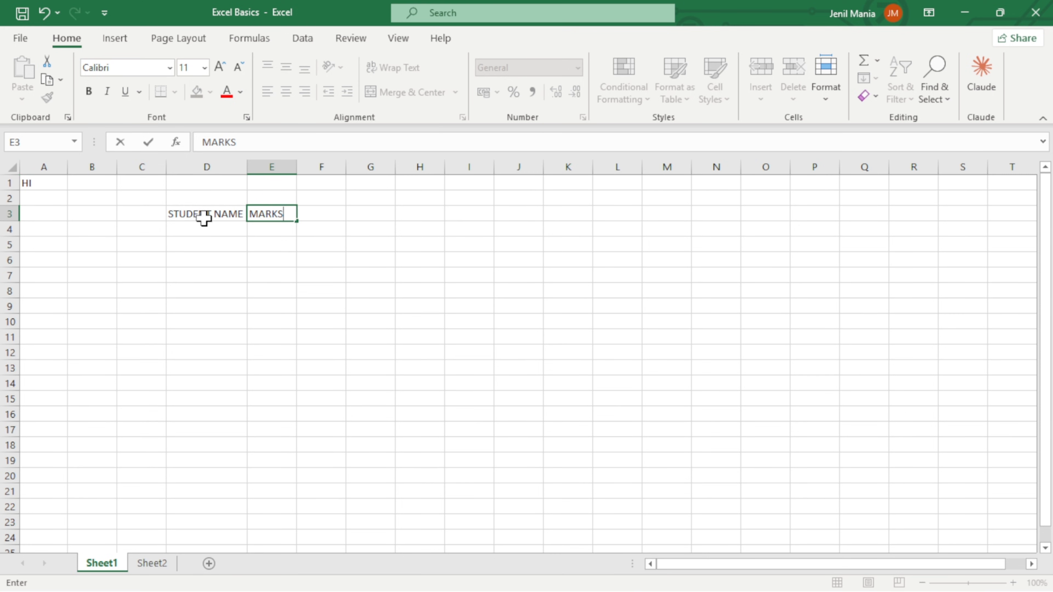
click(331, 229)
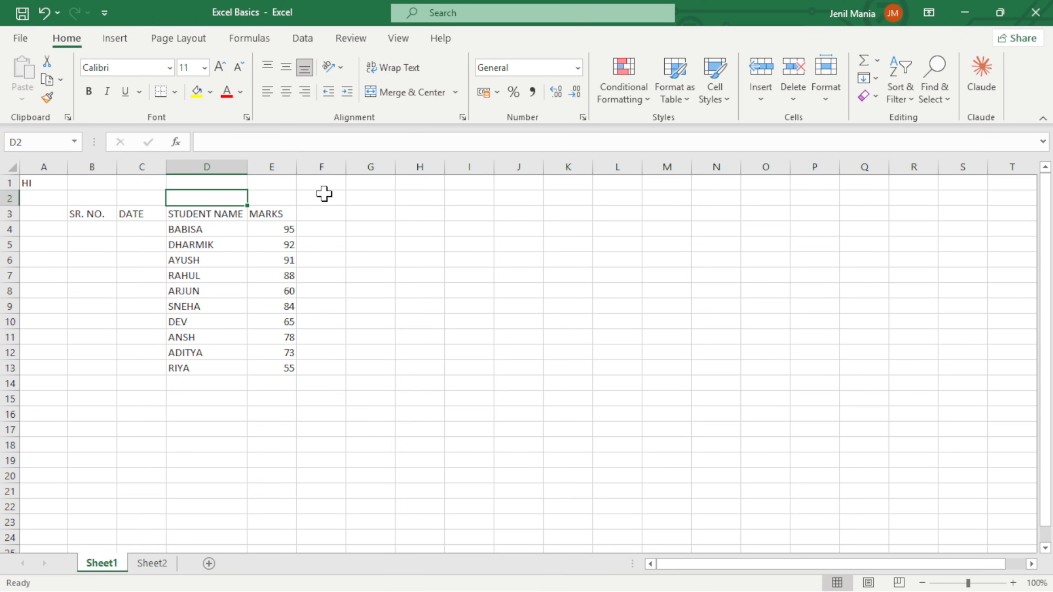
click(103, 216)
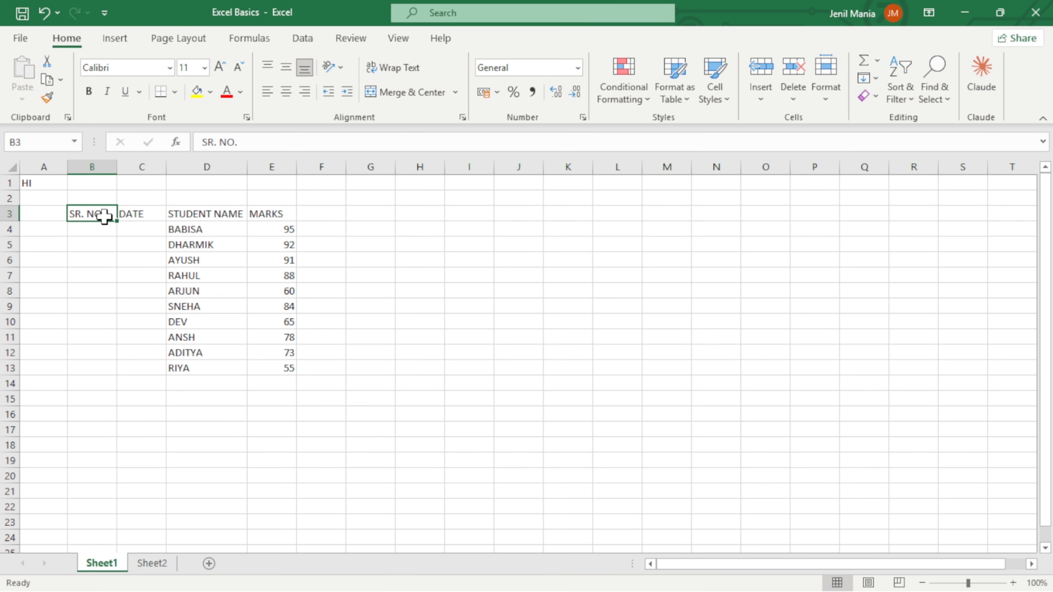
click(133, 216)
click(100, 210)
click(137, 214)
click(199, 199)
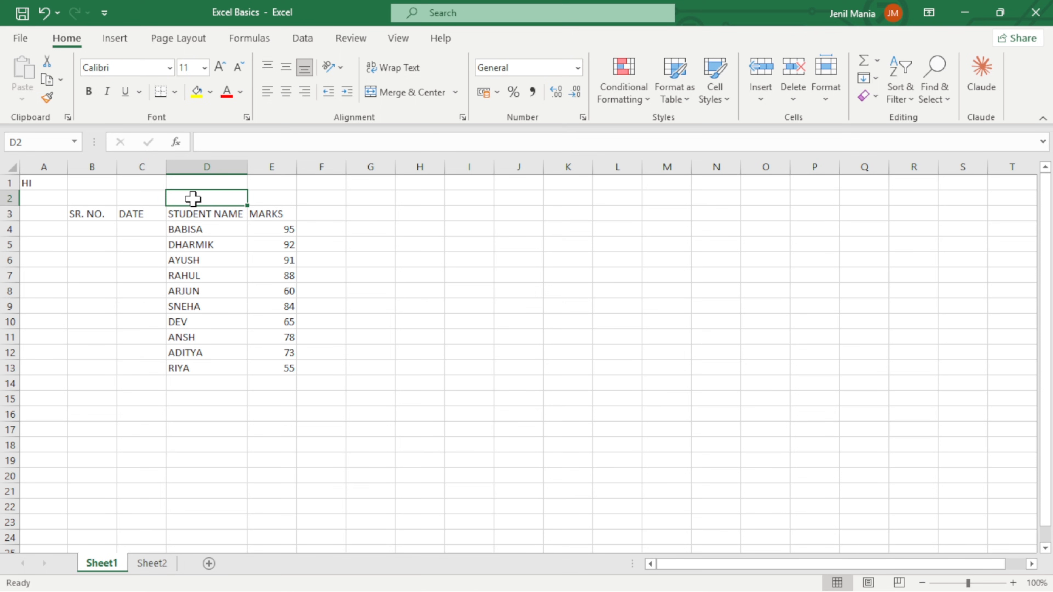
Enter the serial numbers 1 and 2 in cells B4 and B5 under the SR. NO. heading.
click(110, 229)
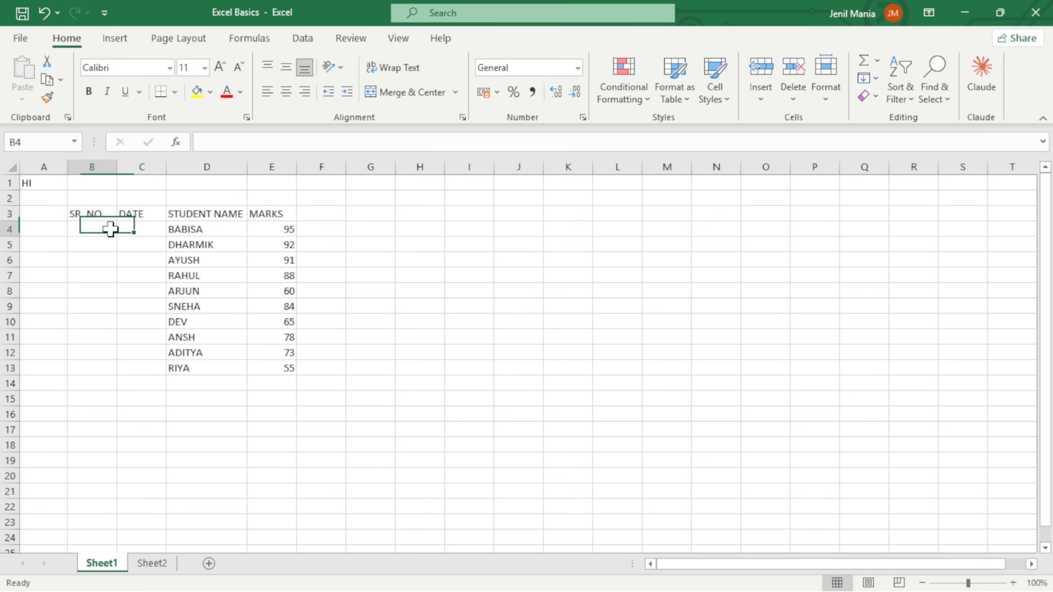
text(1)
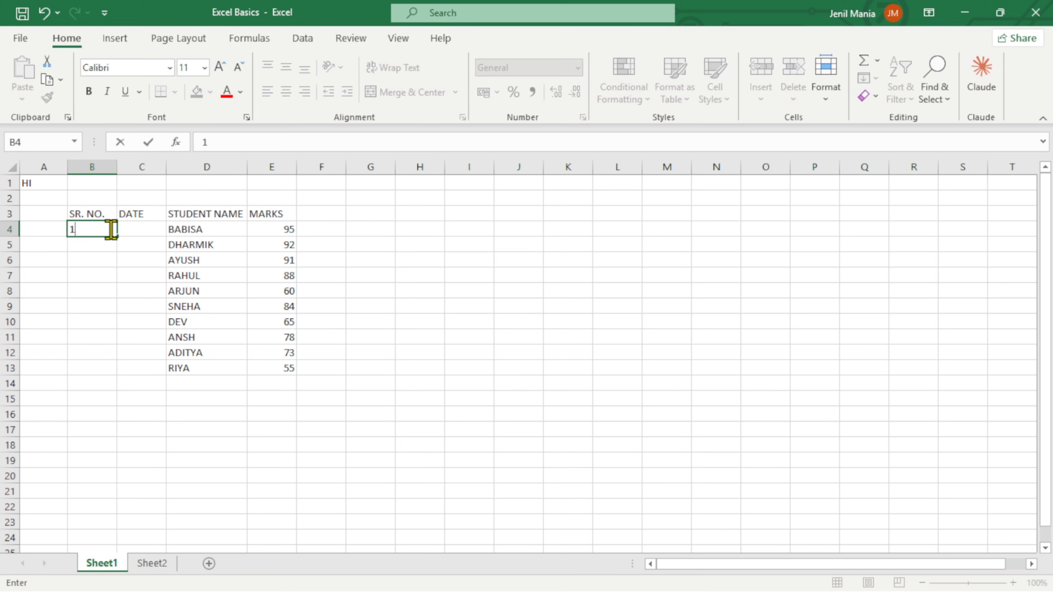
key(Return)
text(2)
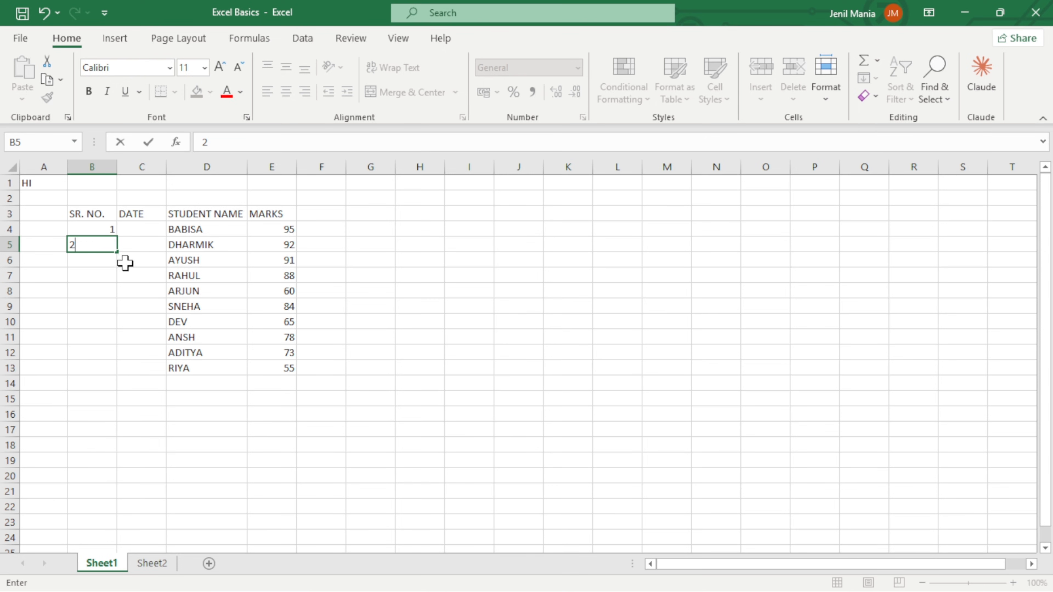
key(Up)
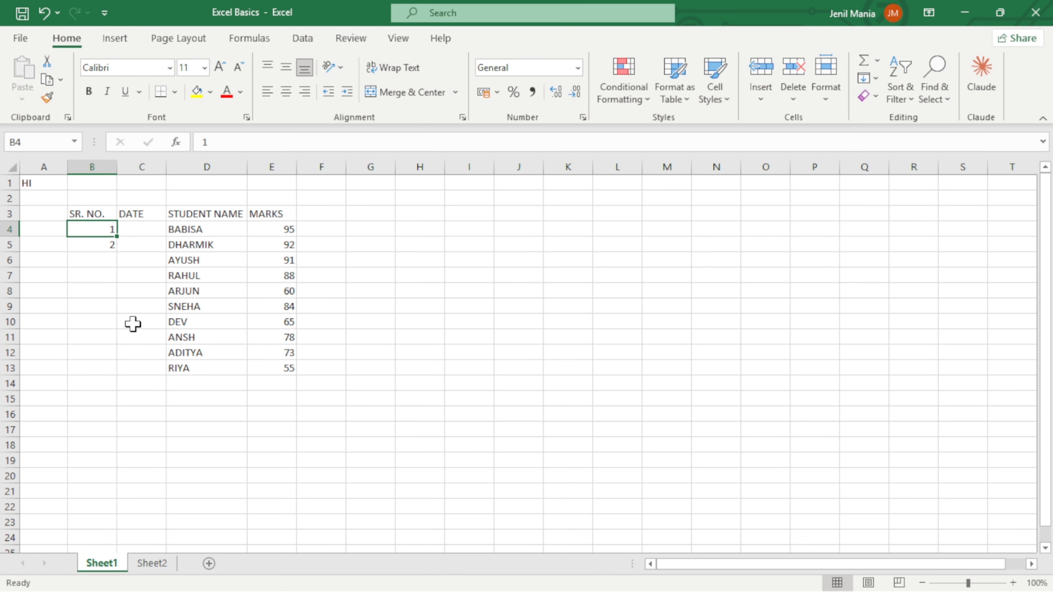
Auto-fill the serial number series from B4:B5 down to 10 in cell B13.
drag(99, 229, 100, 248)
click(99, 229)
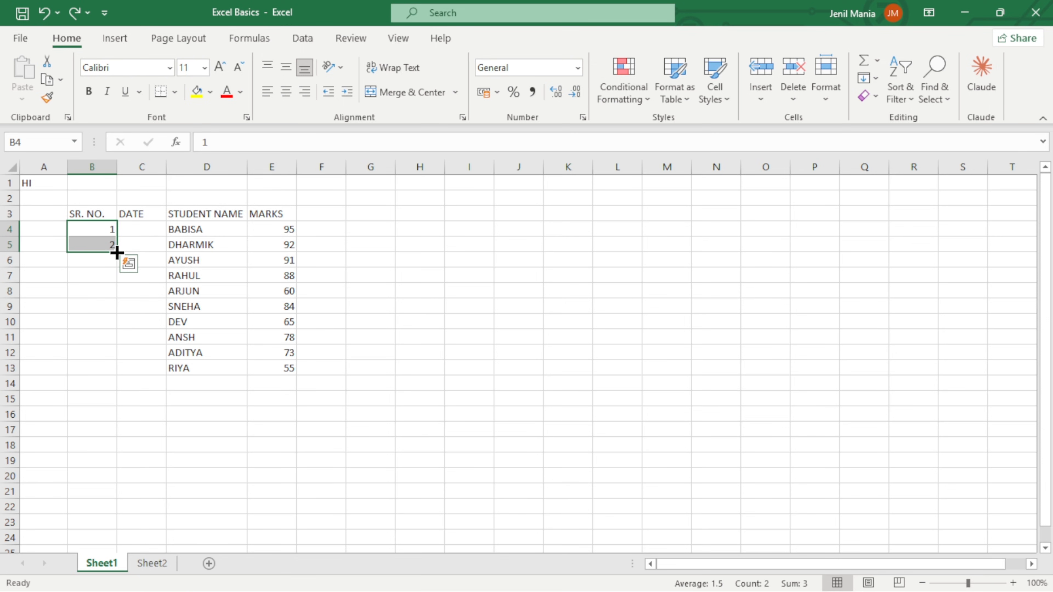
double_click(116, 252)
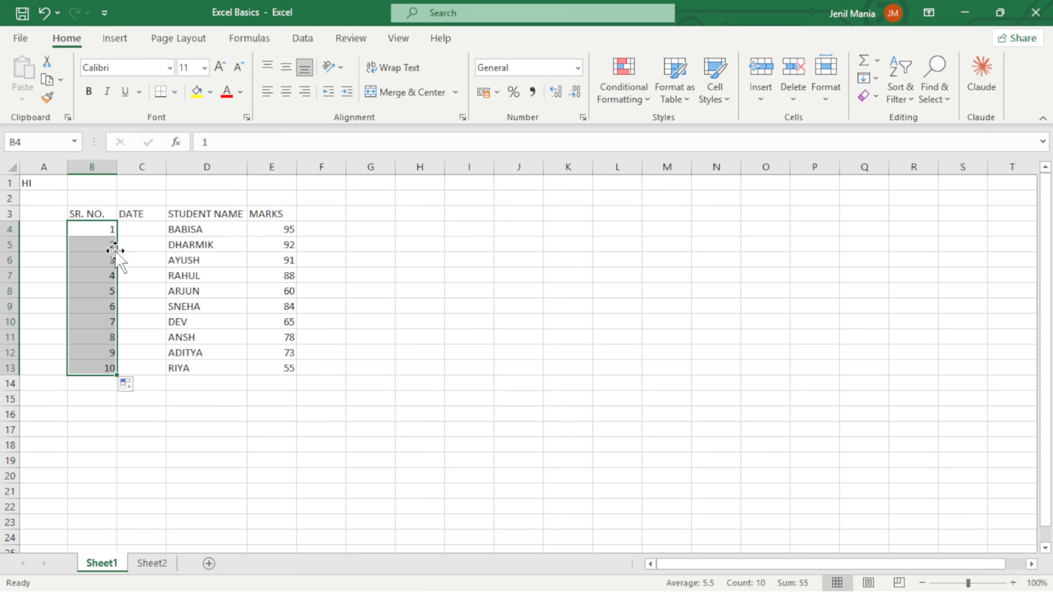
Enter the dates 01 Jan and 02 Jan in cells C4 and C5 under the DATE heading.
click(142, 232)
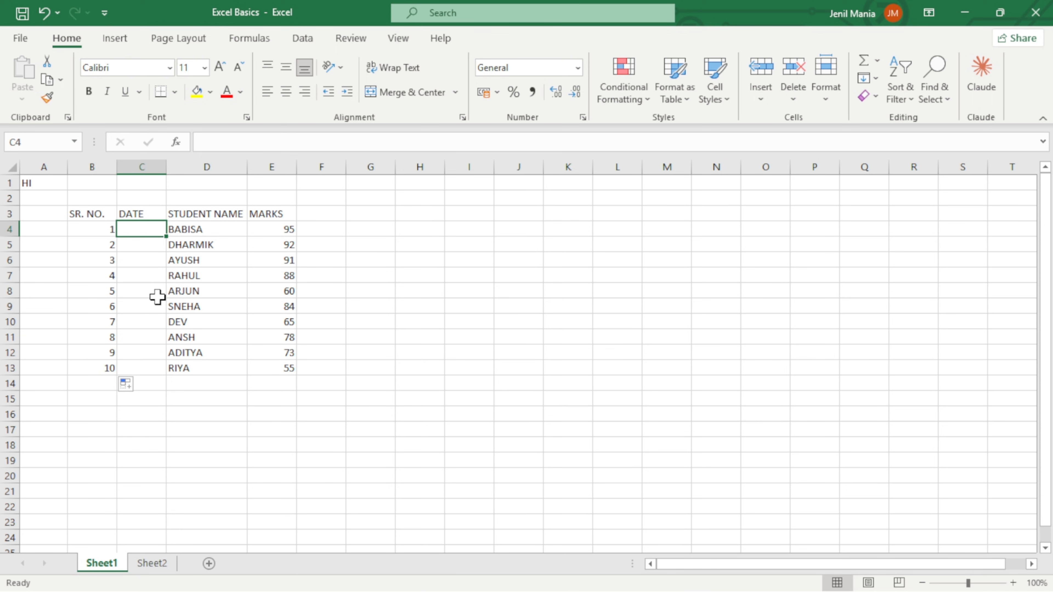
text(01 J)
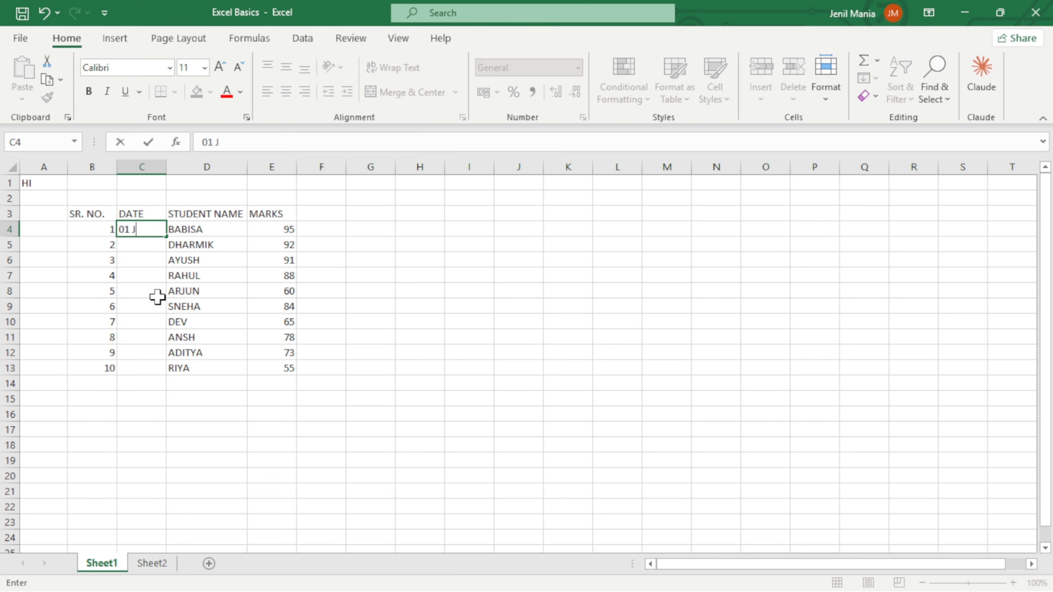
text(an)
key(Return)
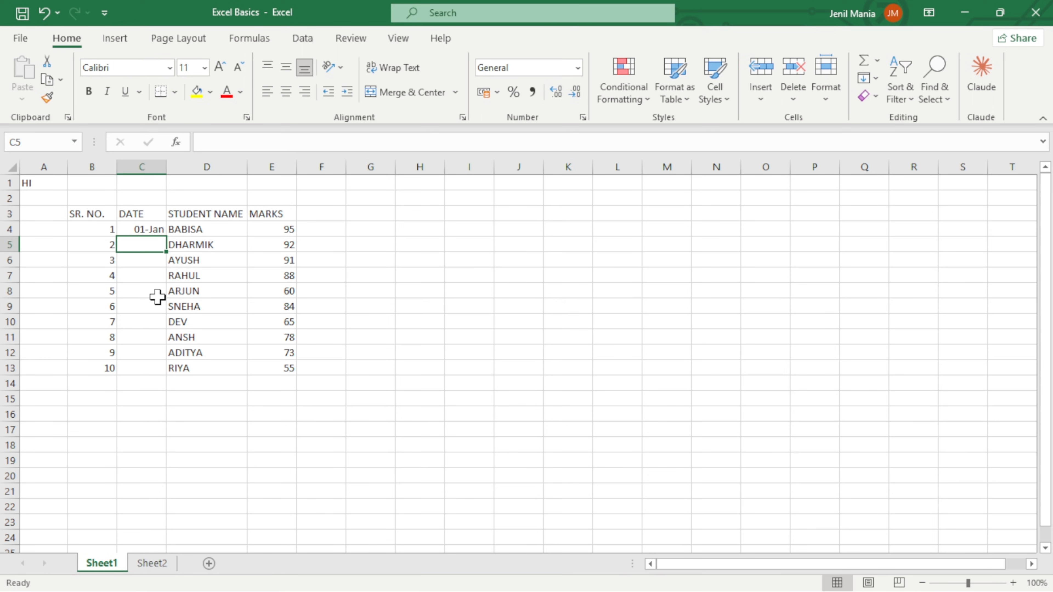
text(02 J)
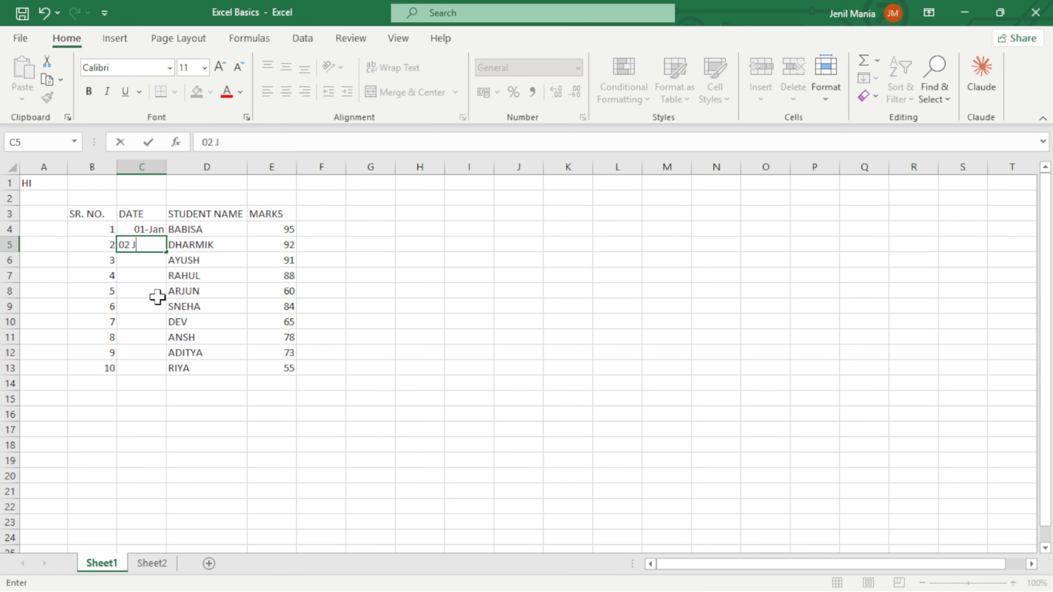
text(AN)
key(Return)
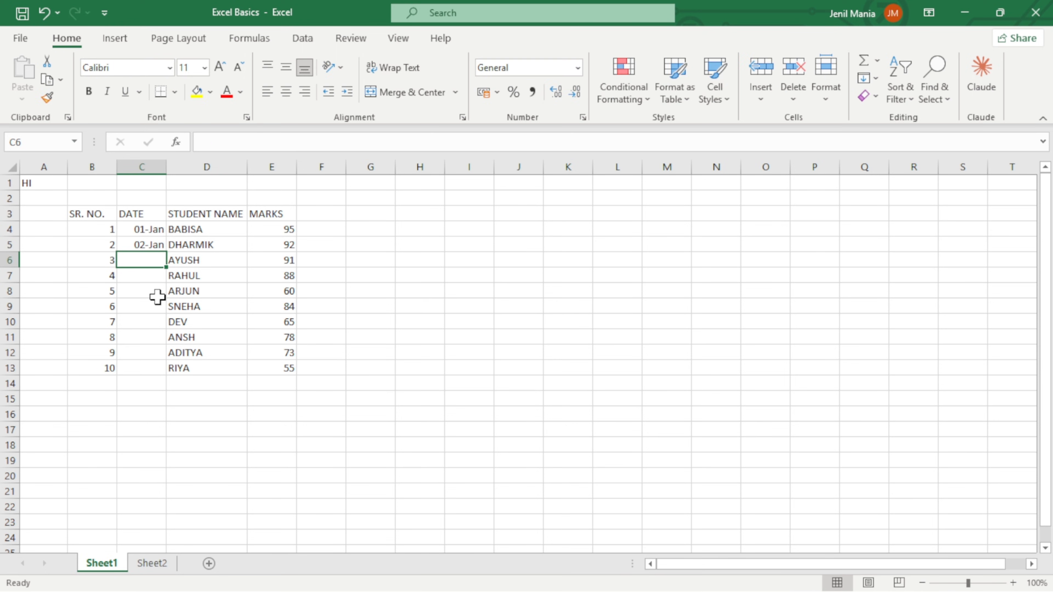
Auto-fill the date series from C4:C5 down to 10-Jan in cell C13.
drag(153, 232, 153, 246)
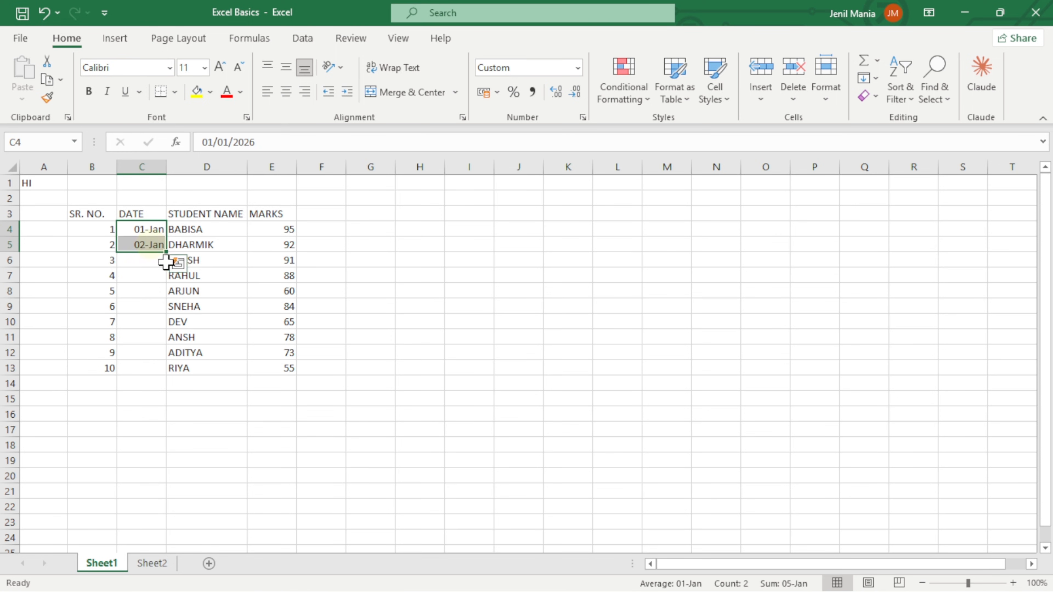
double_click(166, 251)
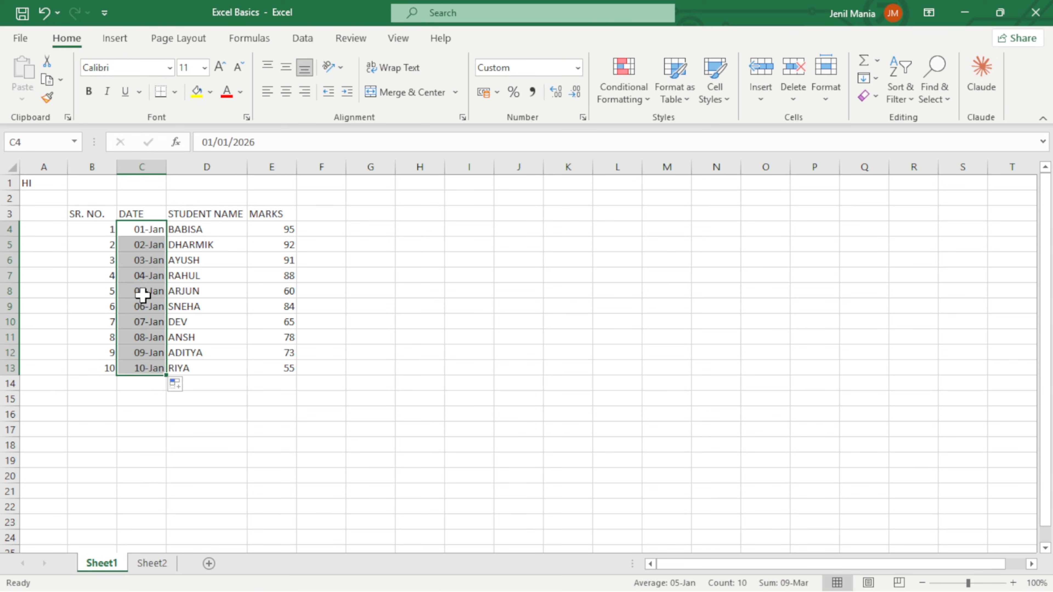
click(325, 216)
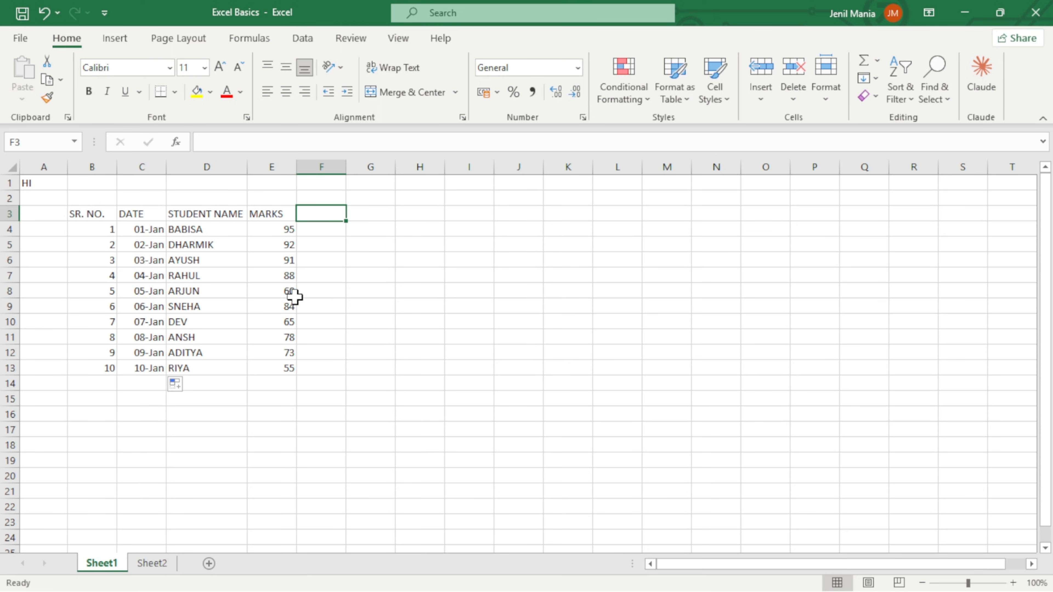
Center the contents of the whole student marks table, cells B3 to E13.
drag(99, 213, 272, 369)
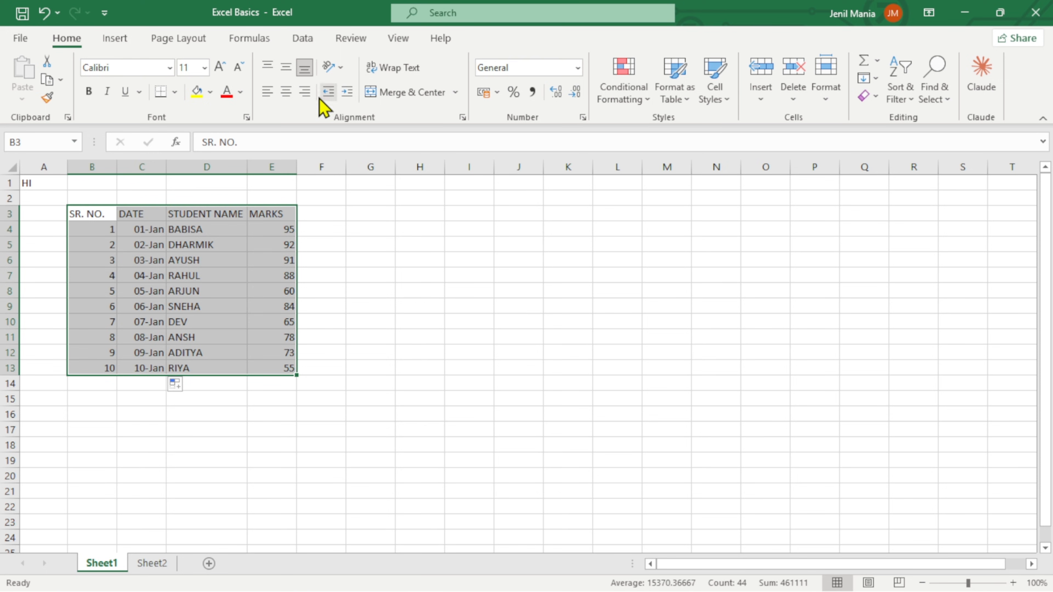
click(288, 97)
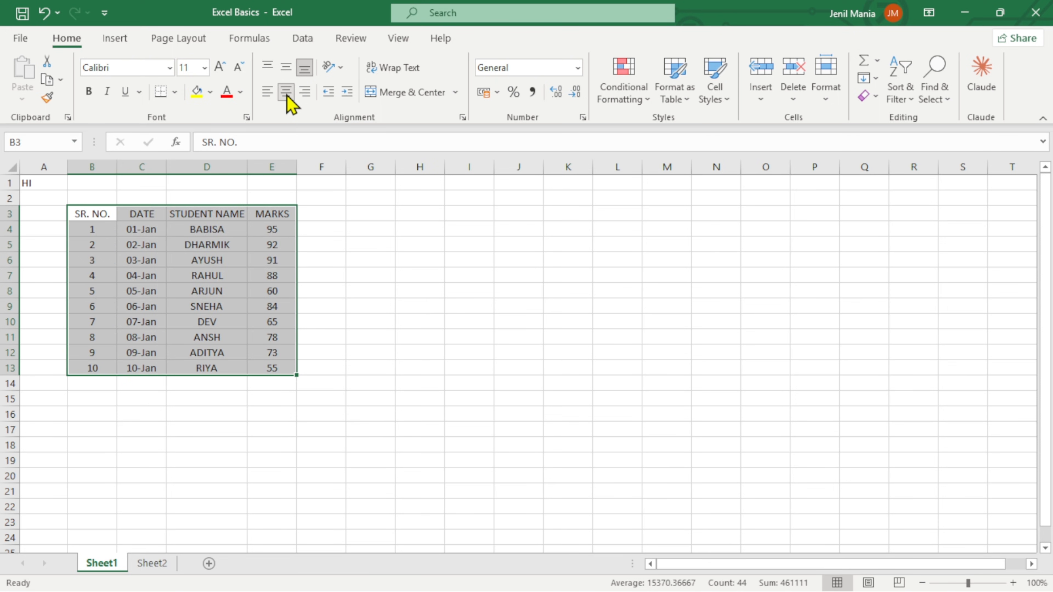
click(104, 212)
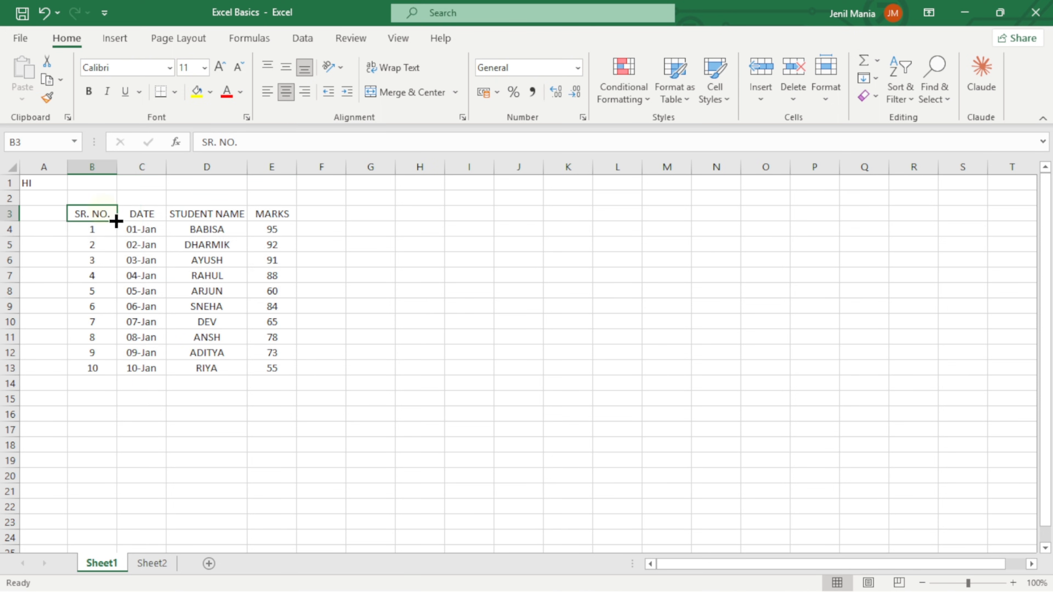
Fill the header cells B3 to E3, from SR. NO. to MARKS, with the light gray theme color.
click(102, 215)
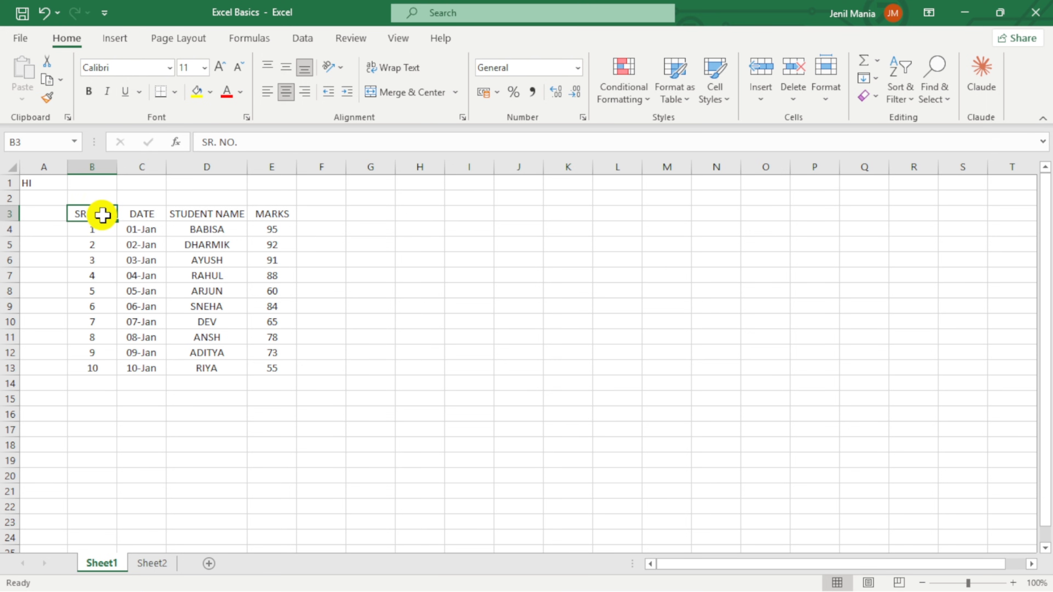
drag(102, 215, 282, 214)
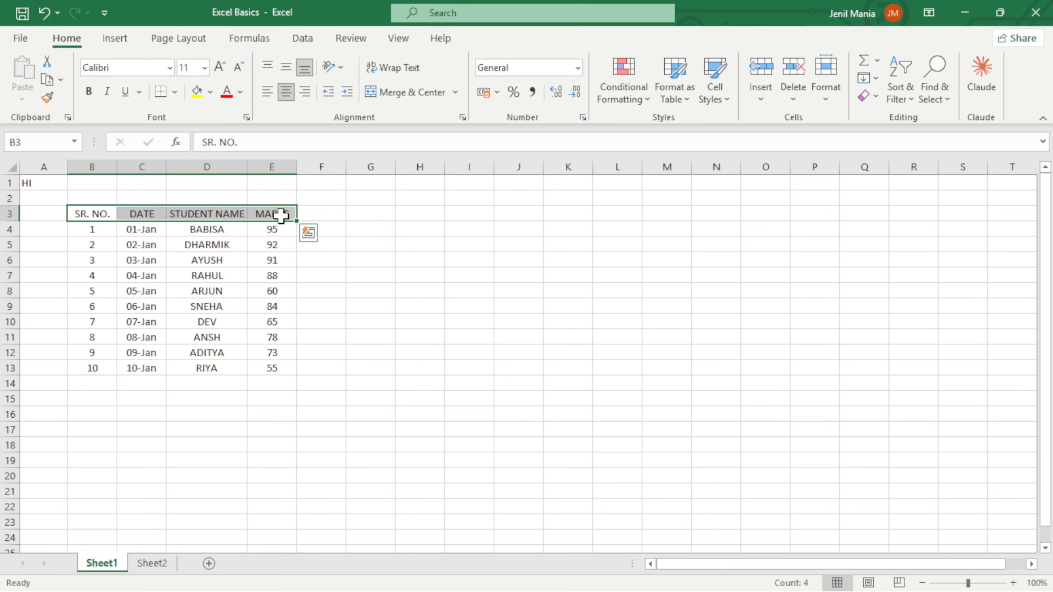
click(241, 91)
click(211, 92)
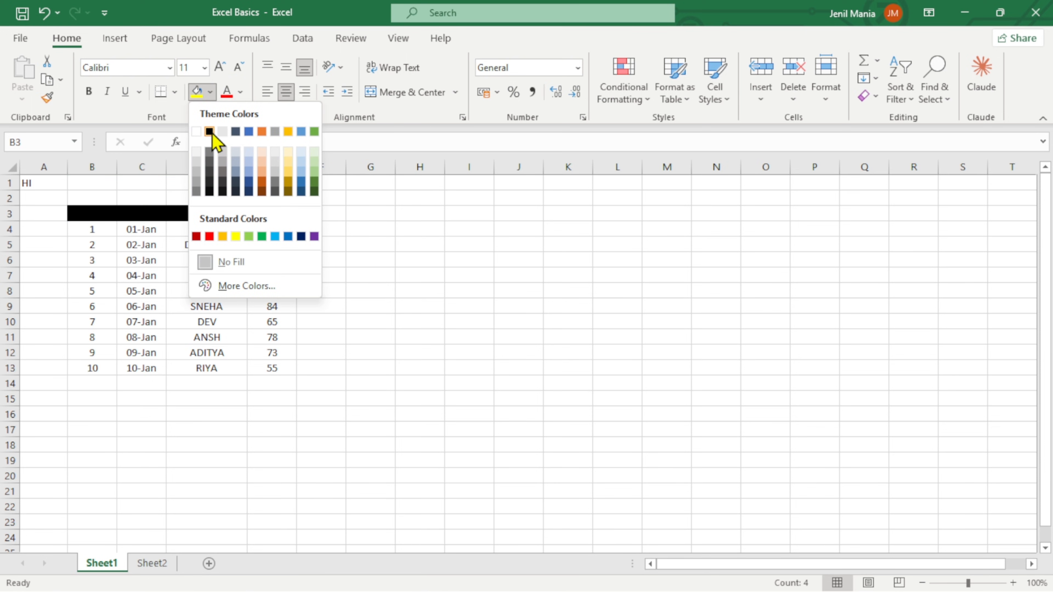
click(224, 133)
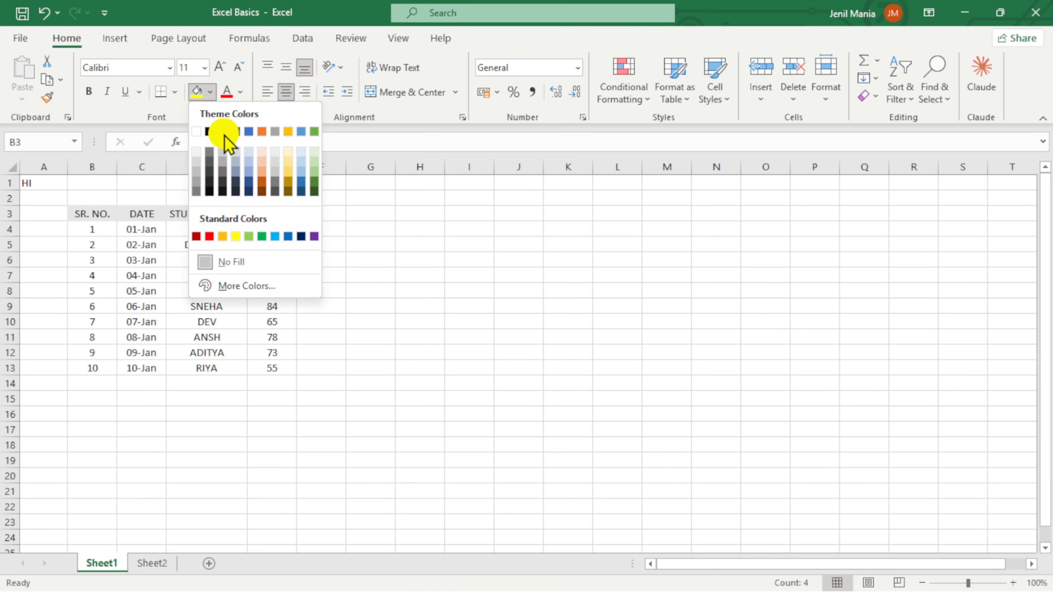
click(56, 266)
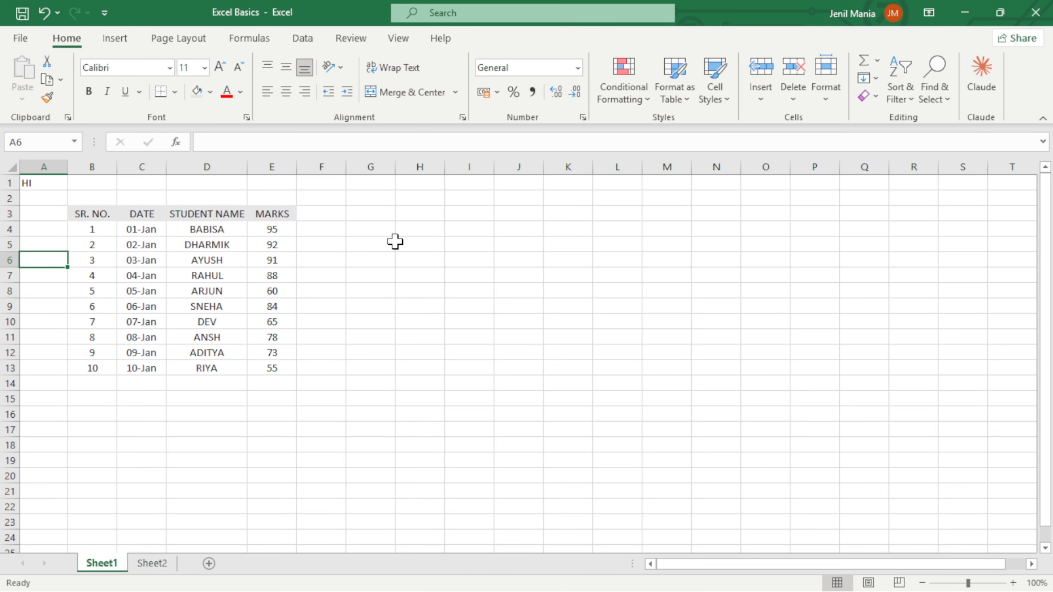
click(278, 383)
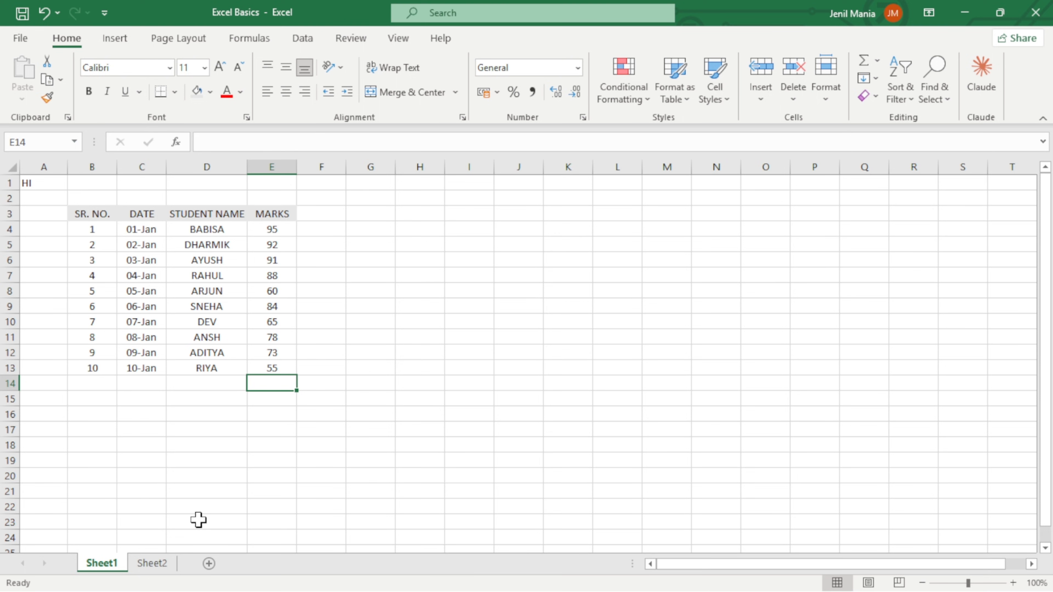
On Sheet2, total the ADDITION column in cell D6 with the formula =D4+D5.
click(158, 563)
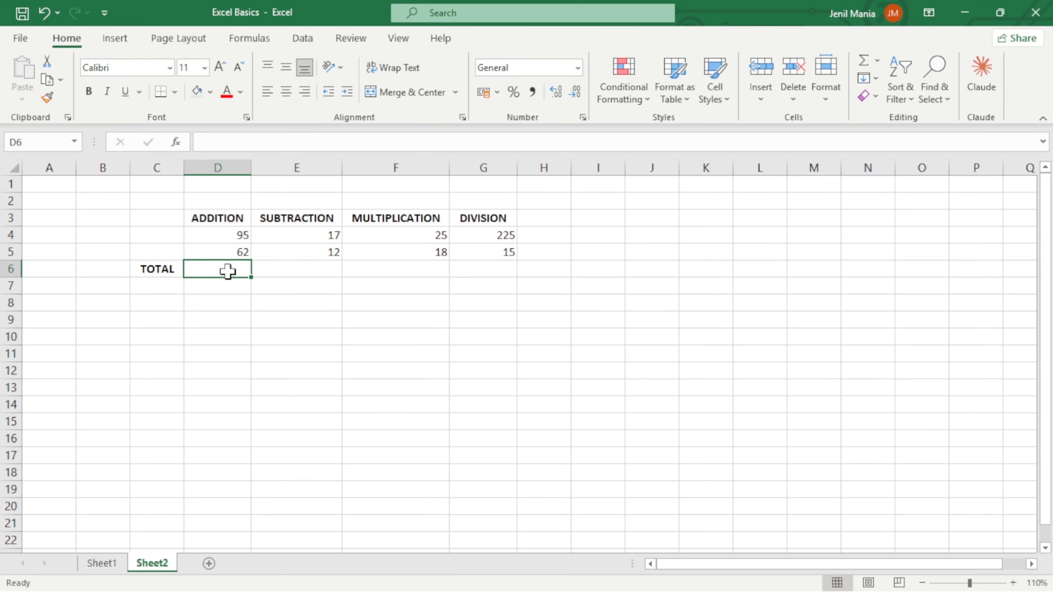
text(=)
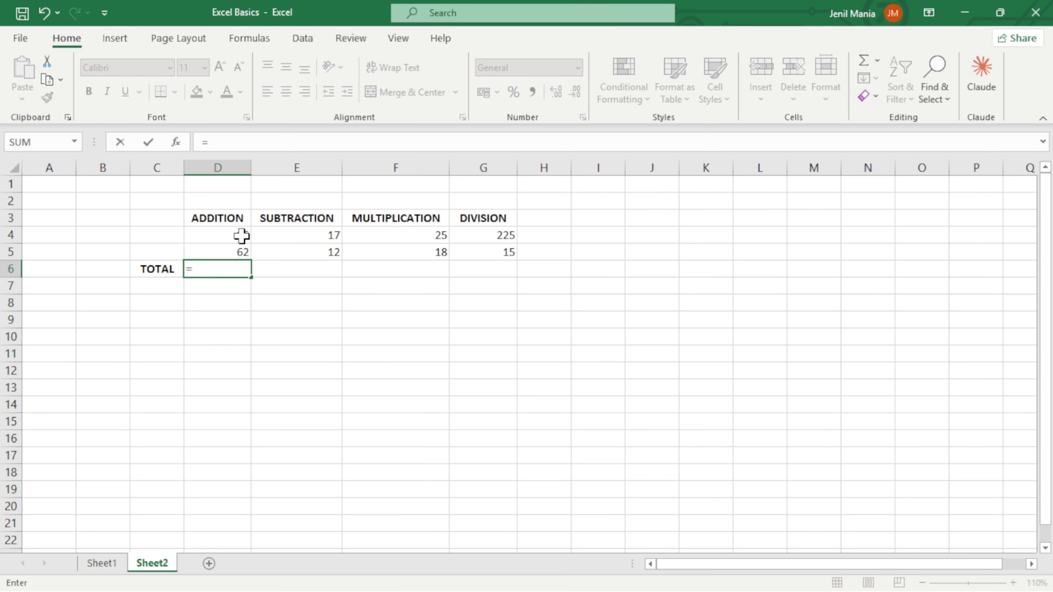
click(215, 236)
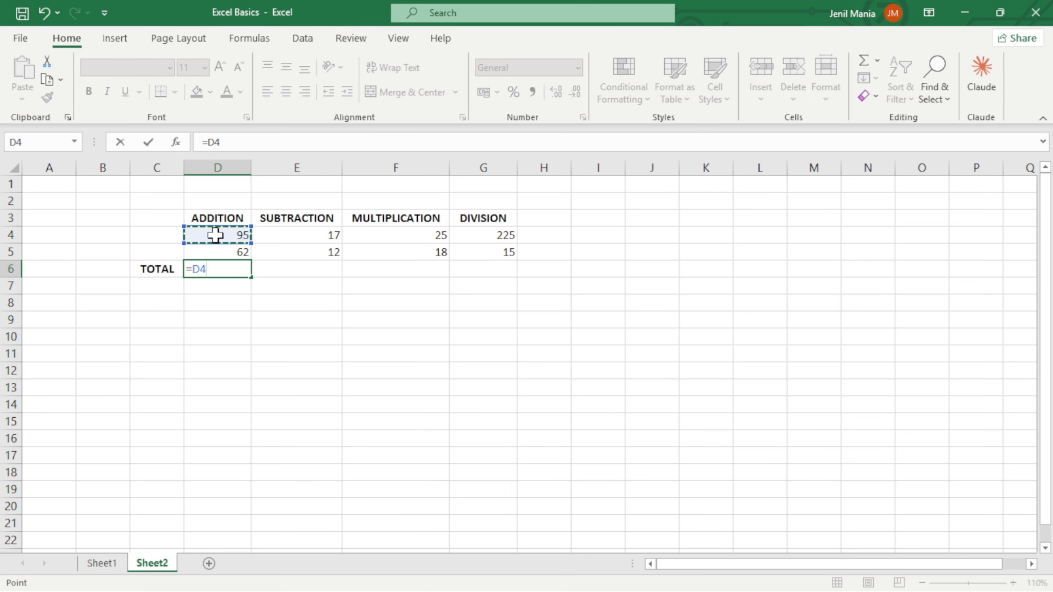
text(+)
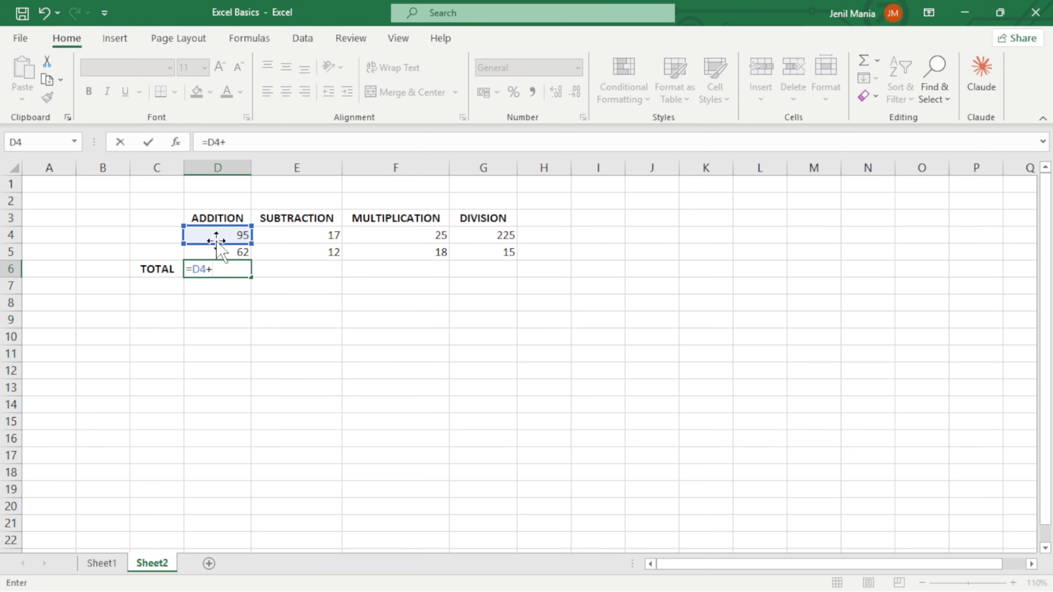
click(218, 252)
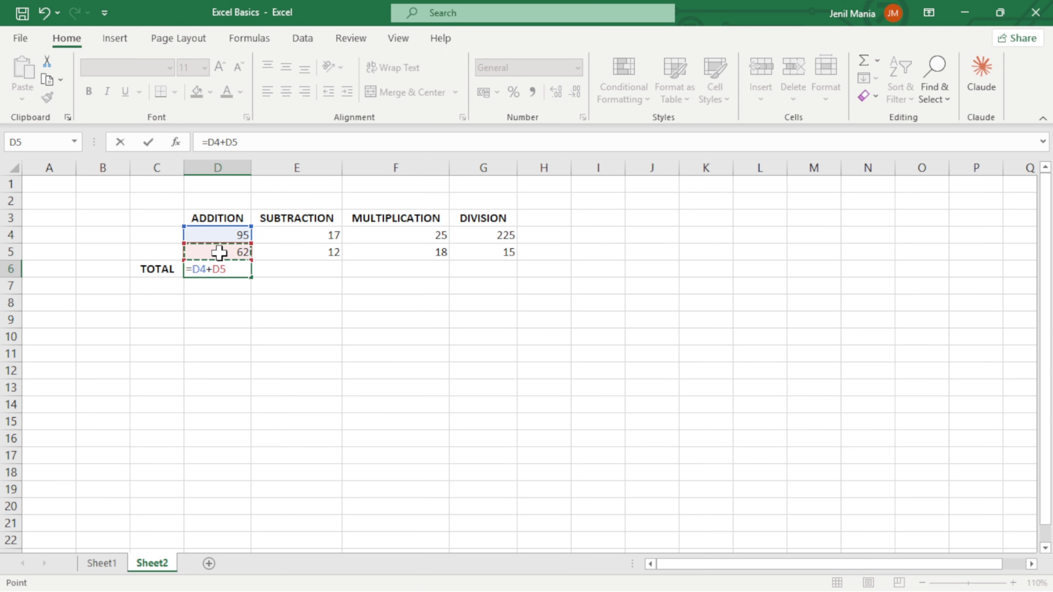
key(Return)
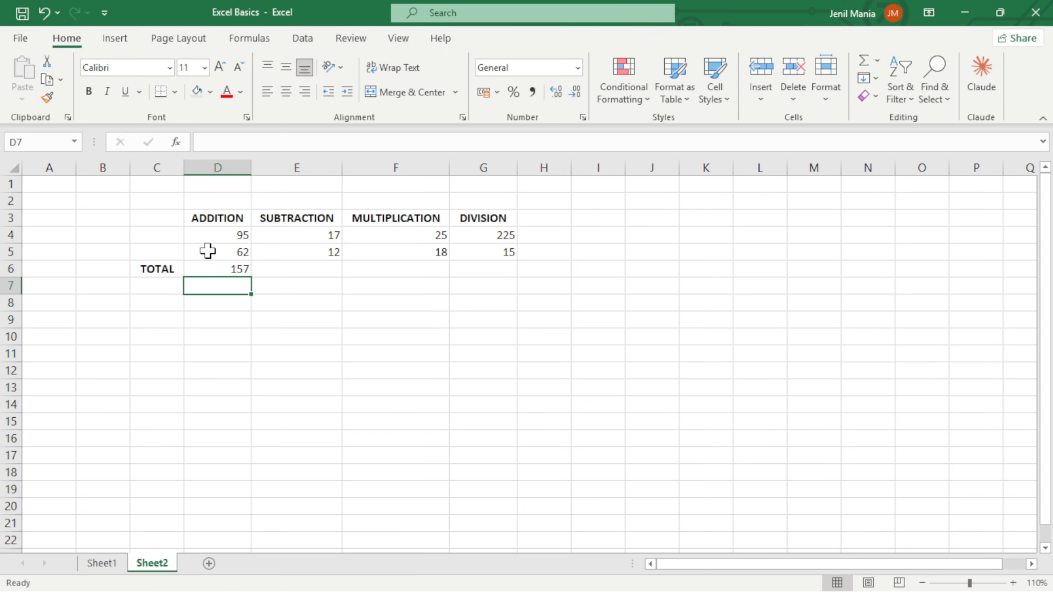
click(214, 268)
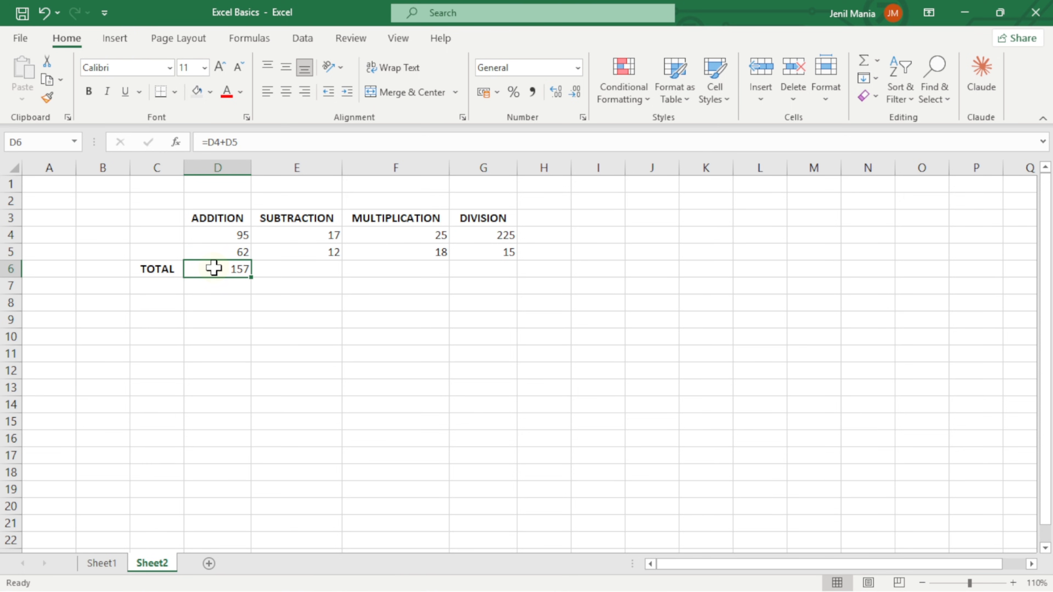
Calculate the SUBTRACTION column's total in cell E6 with the formula =E4-E5.
click(283, 269)
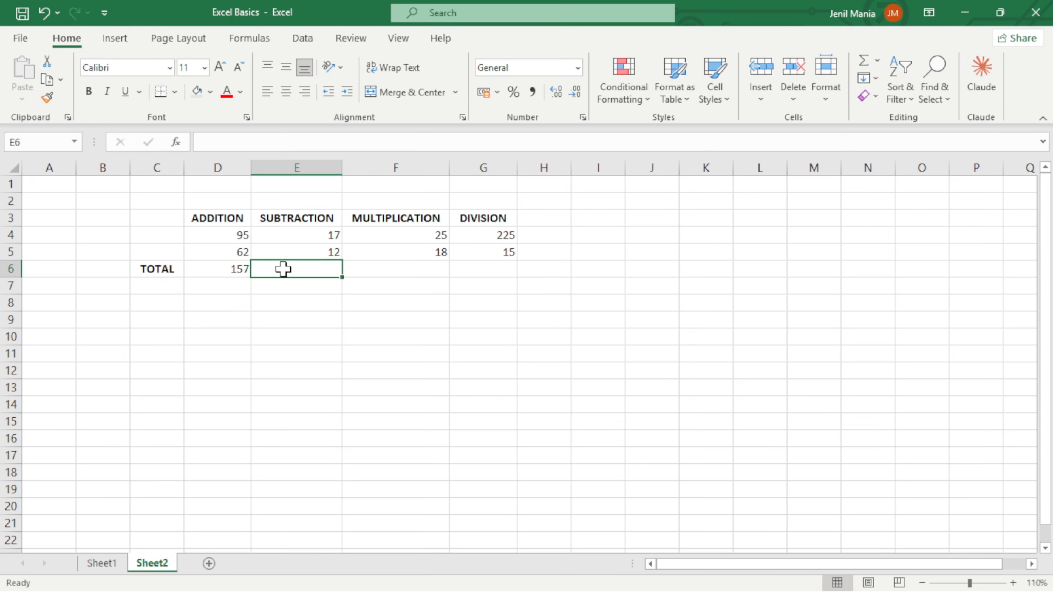
text(=)
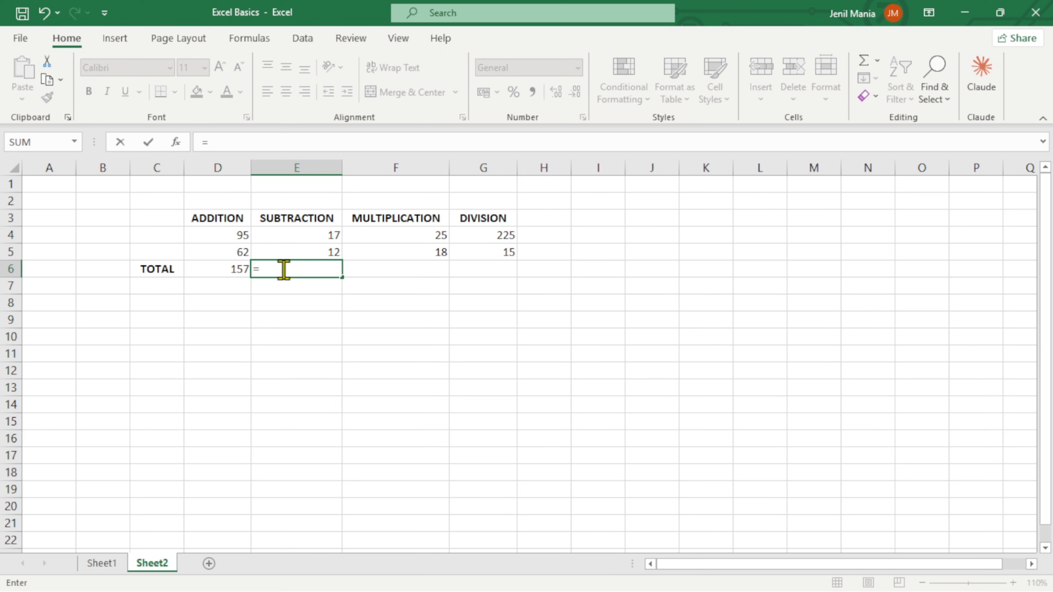
click(291, 237)
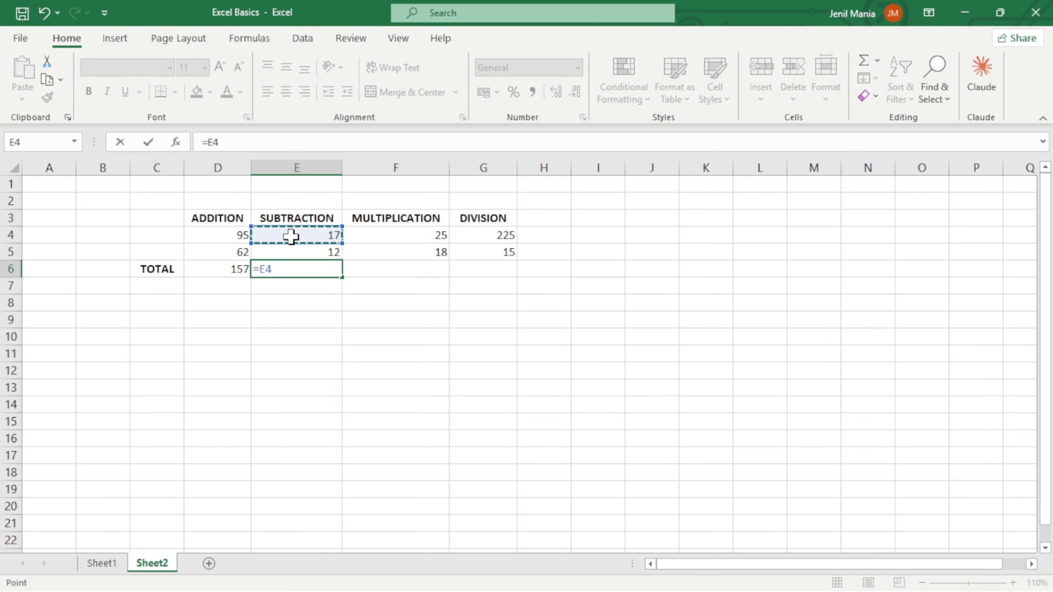
text(-)
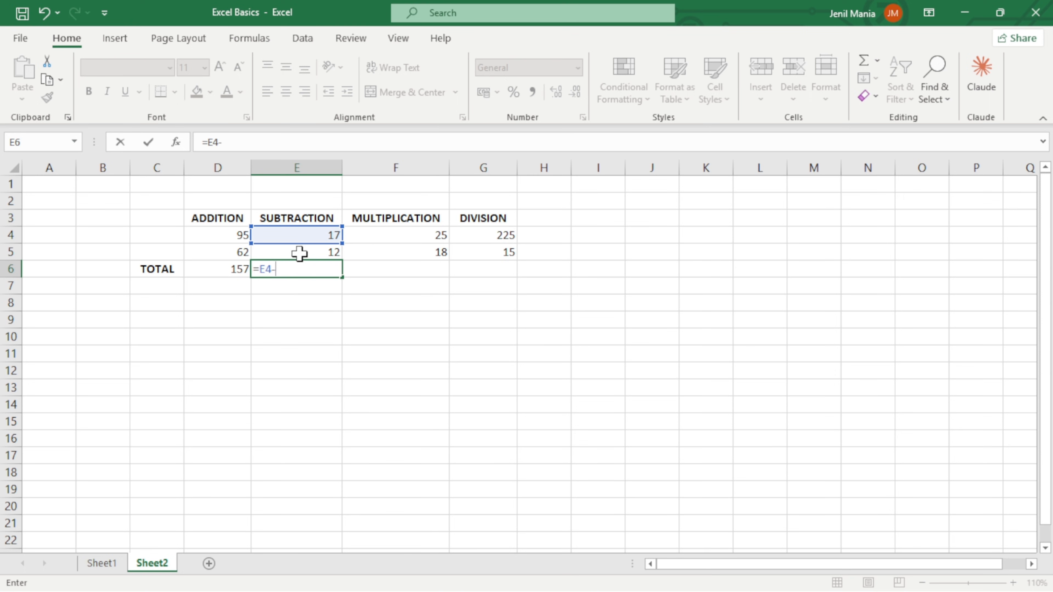
click(299, 253)
key(Return)
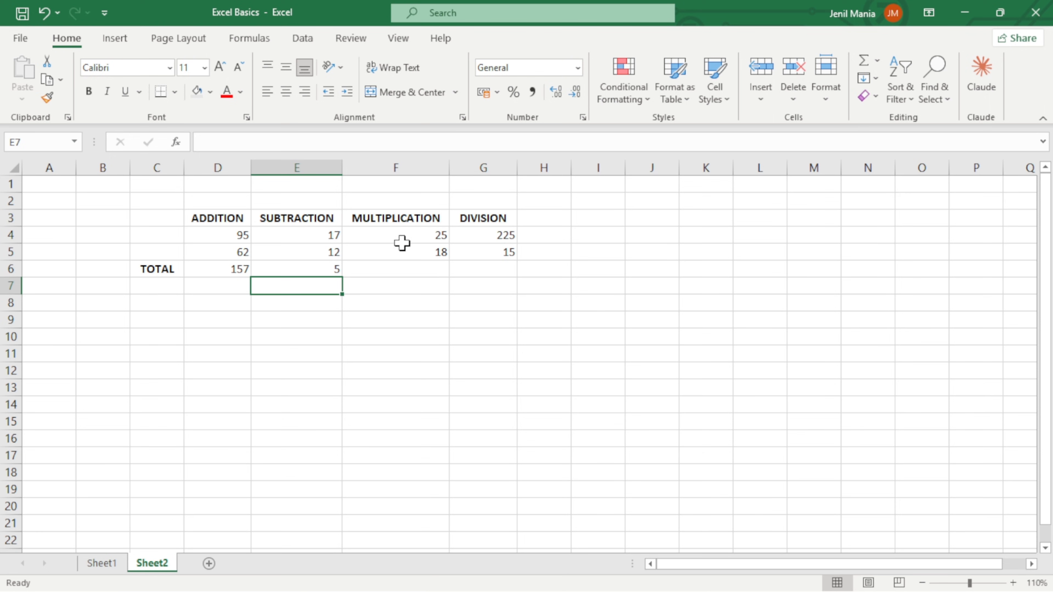
Calculate the MULTIPLICATION column's total in cell F6 with the formula =F4*F5.
click(406, 275)
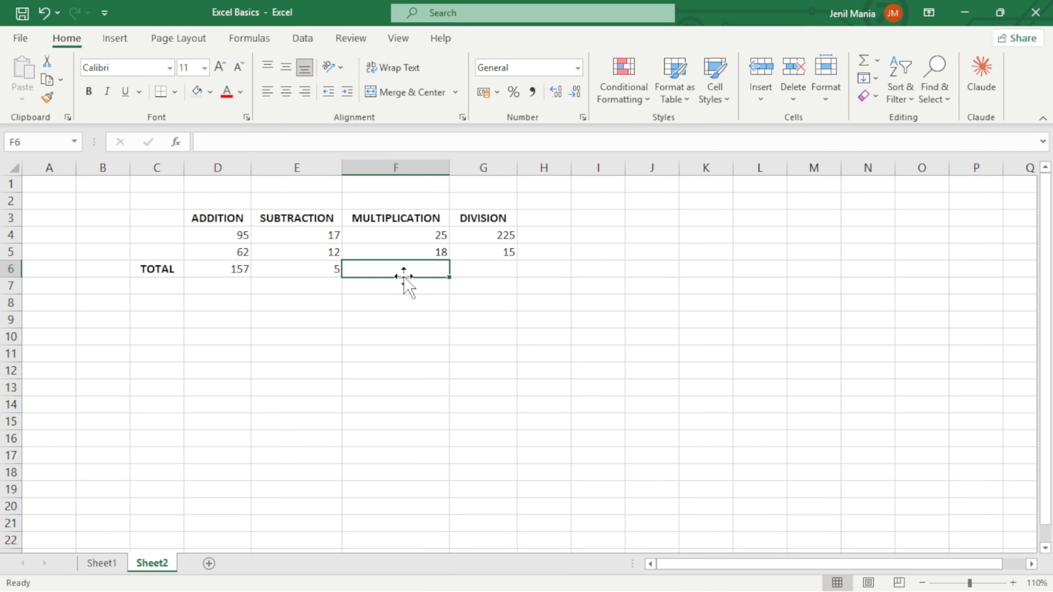
text(=)
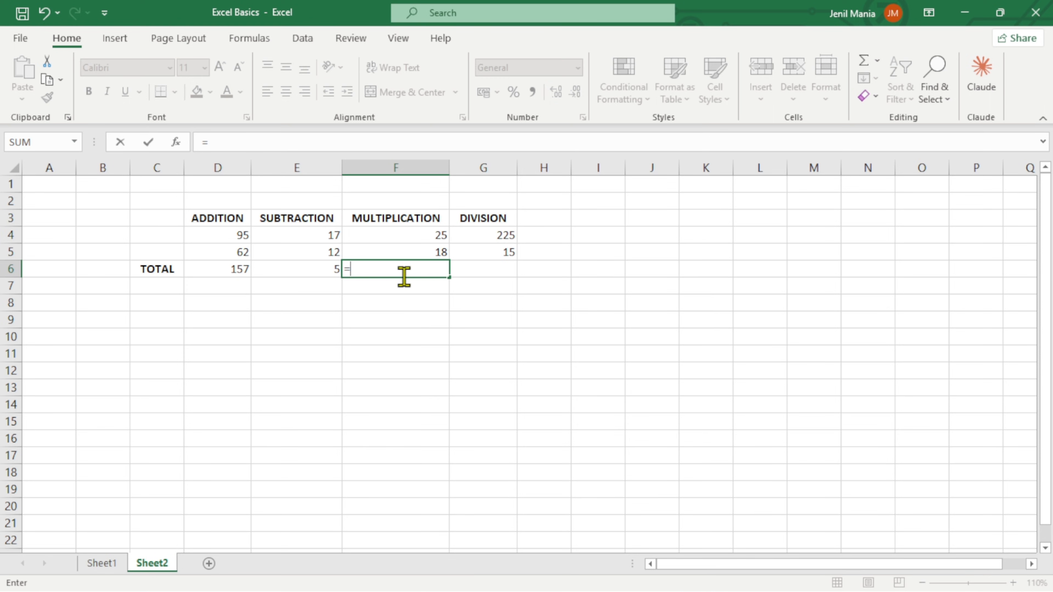
click(396, 241)
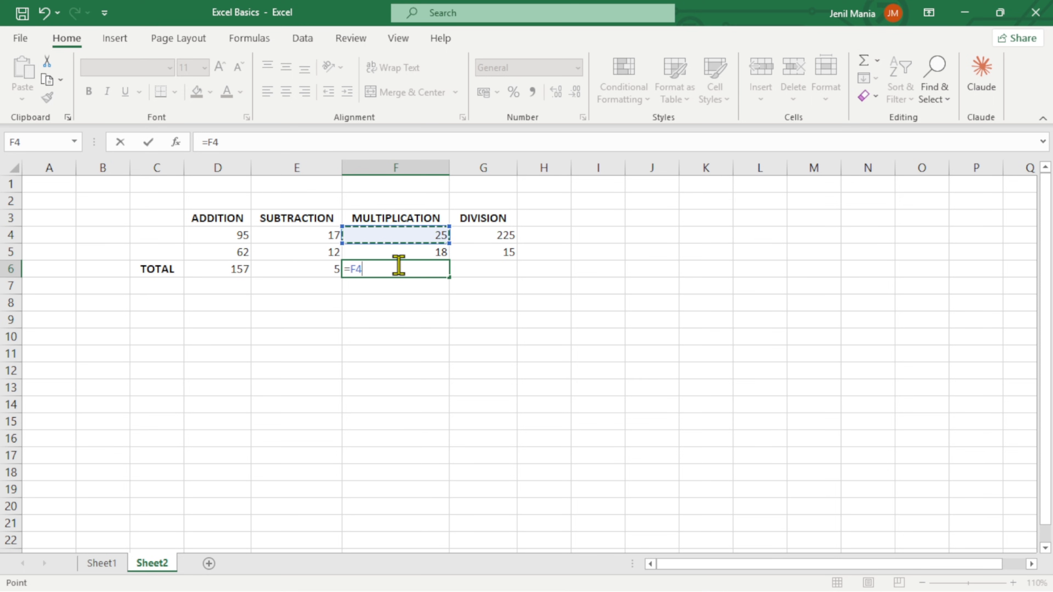
text(*)
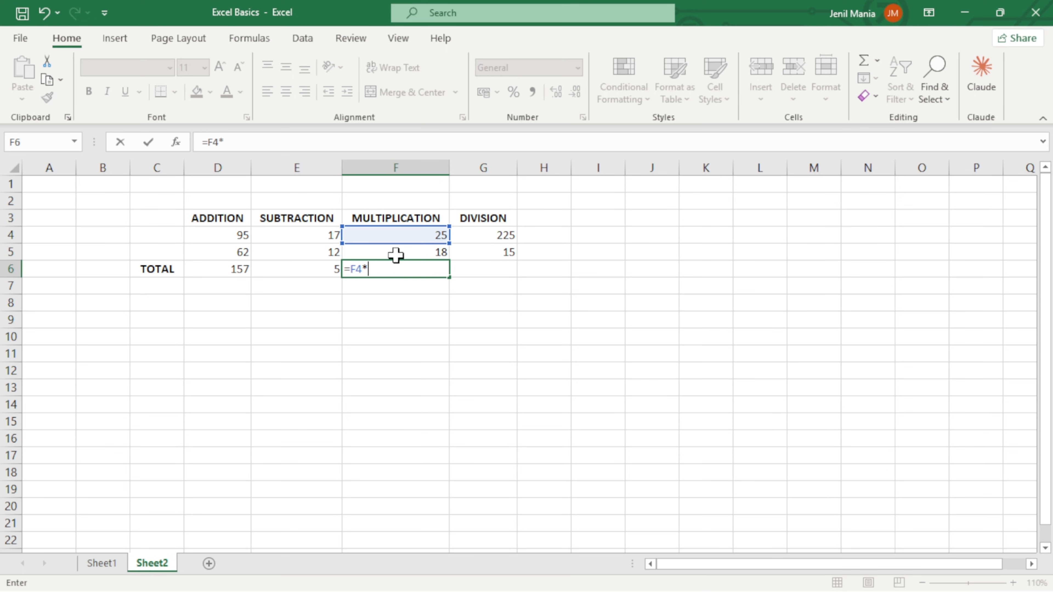
click(396, 255)
key(Return)
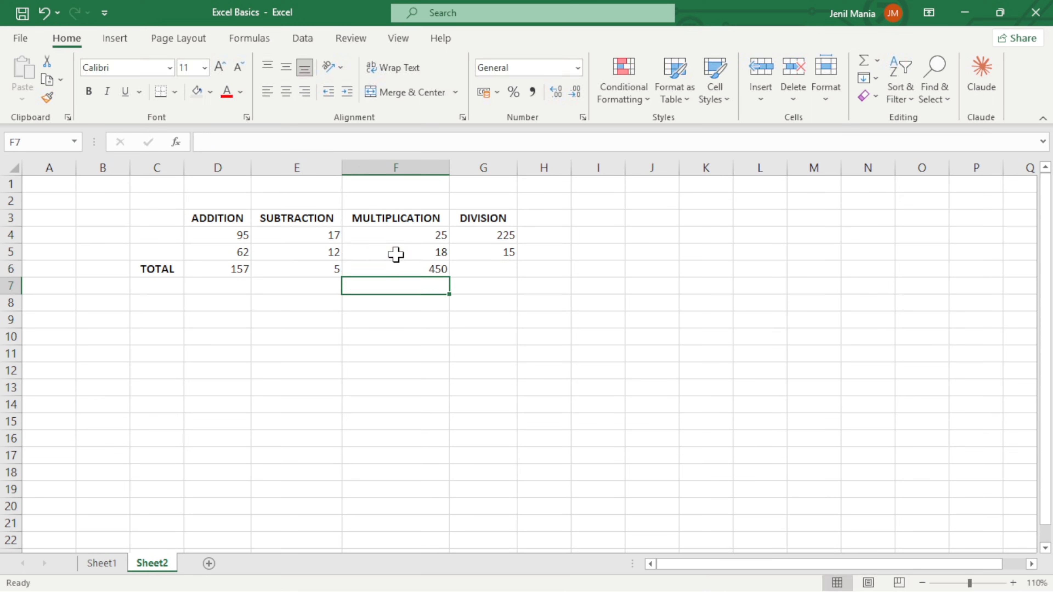
Calculate the DIVISION column's total in cell G6 with the formula =G4/G5.
click(487, 269)
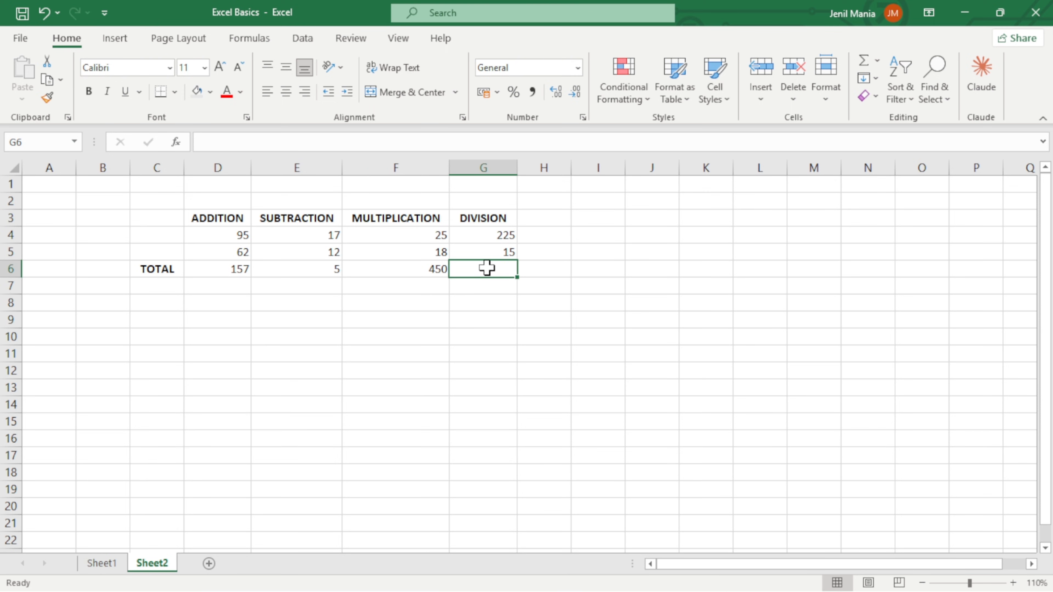
text(=)
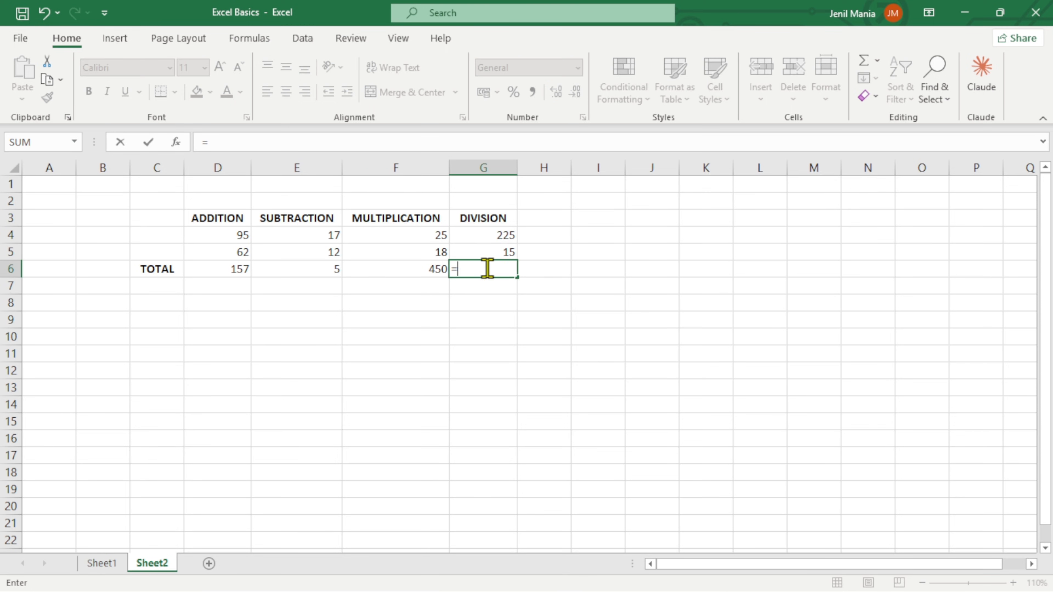
click(473, 235)
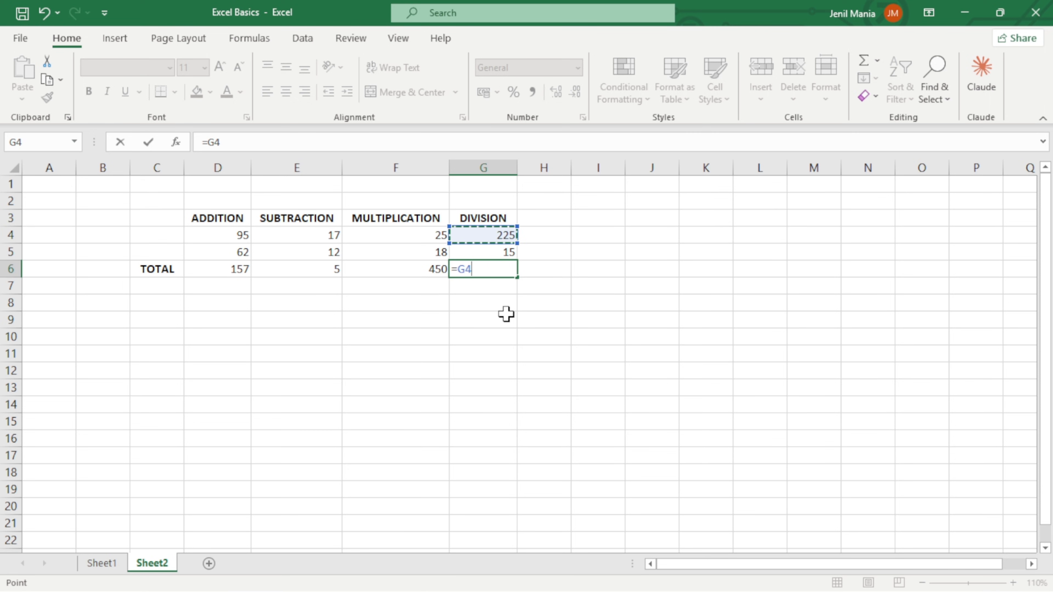
text(/)
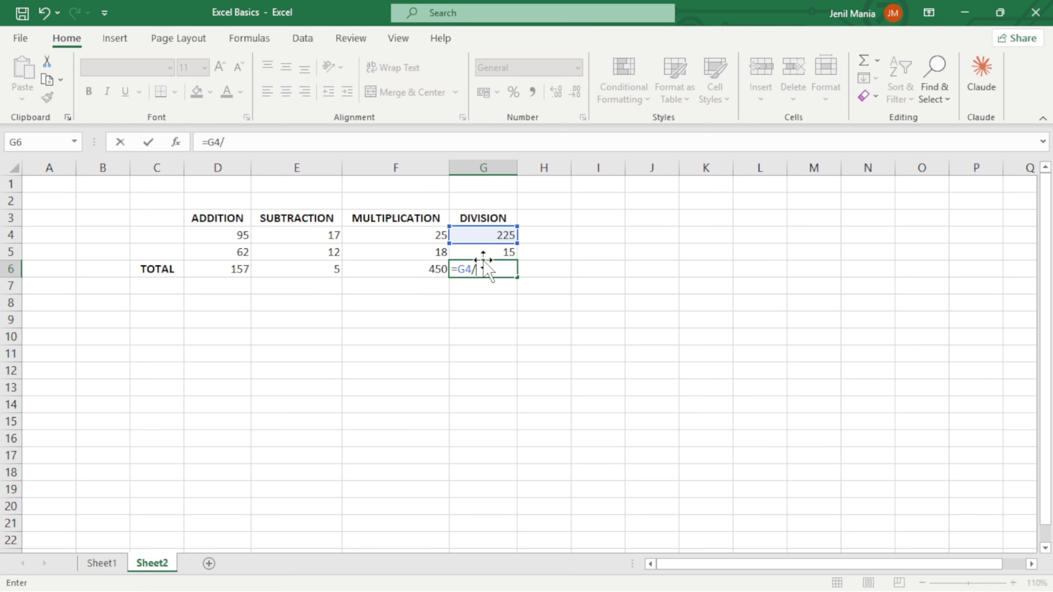
click(477, 253)
key(Return)
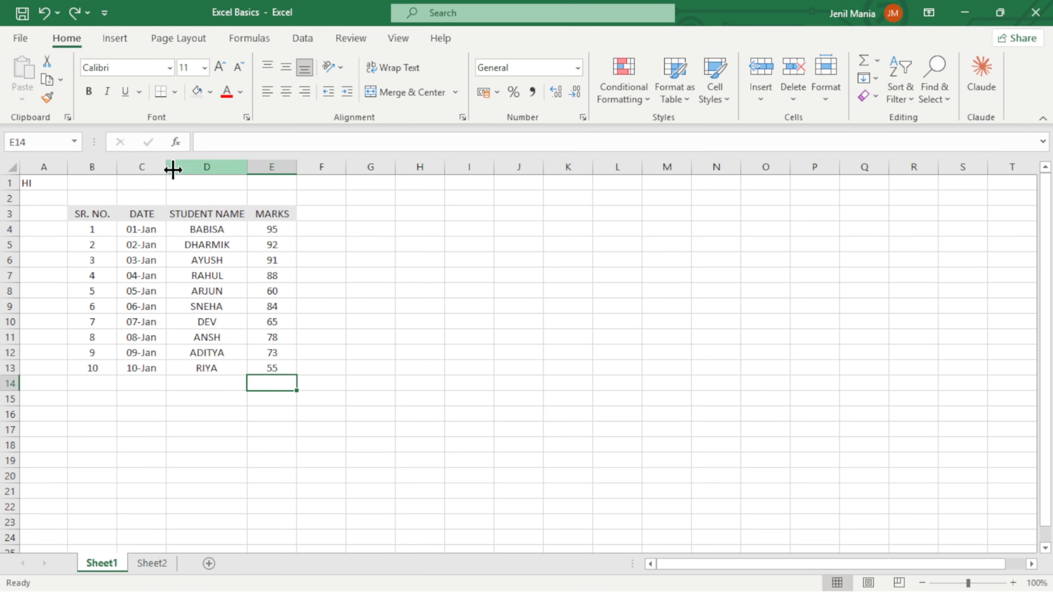
On Sheet1, make the header cells B3 to E3, from SR. NO. to MARKS, bold.
drag(92, 215, 258, 211)
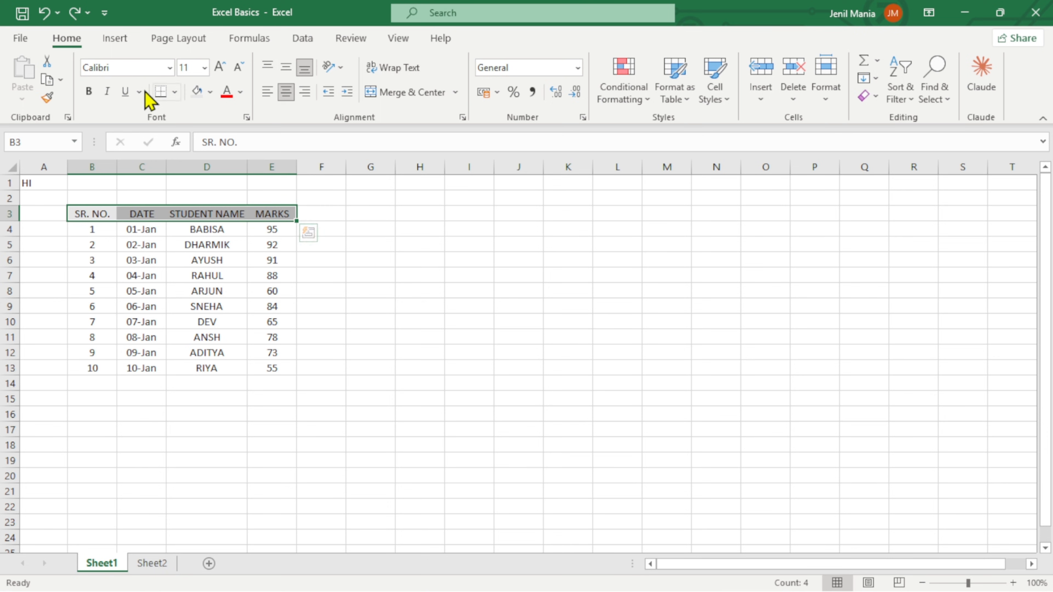
click(89, 94)
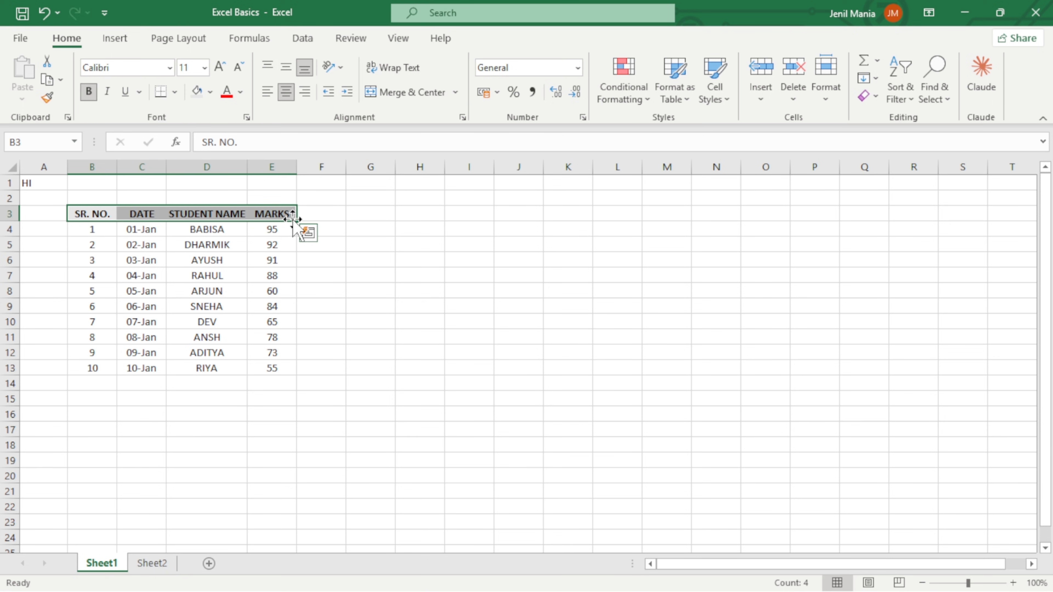
Try italic and underline on the header cells B3 to E3, and undo both styles.
click(108, 99)
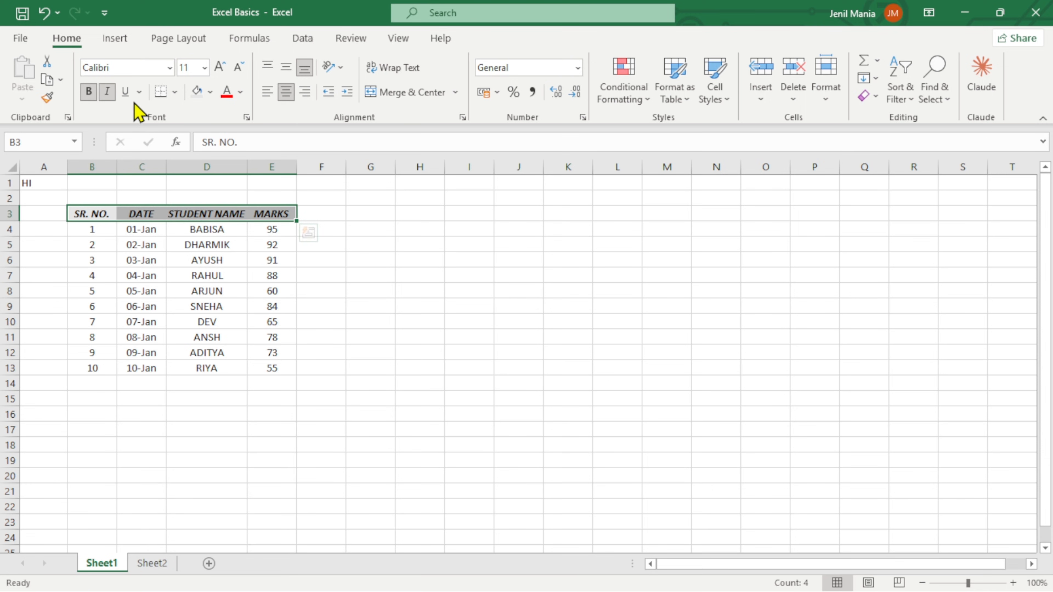
click(126, 92)
click(334, 213)
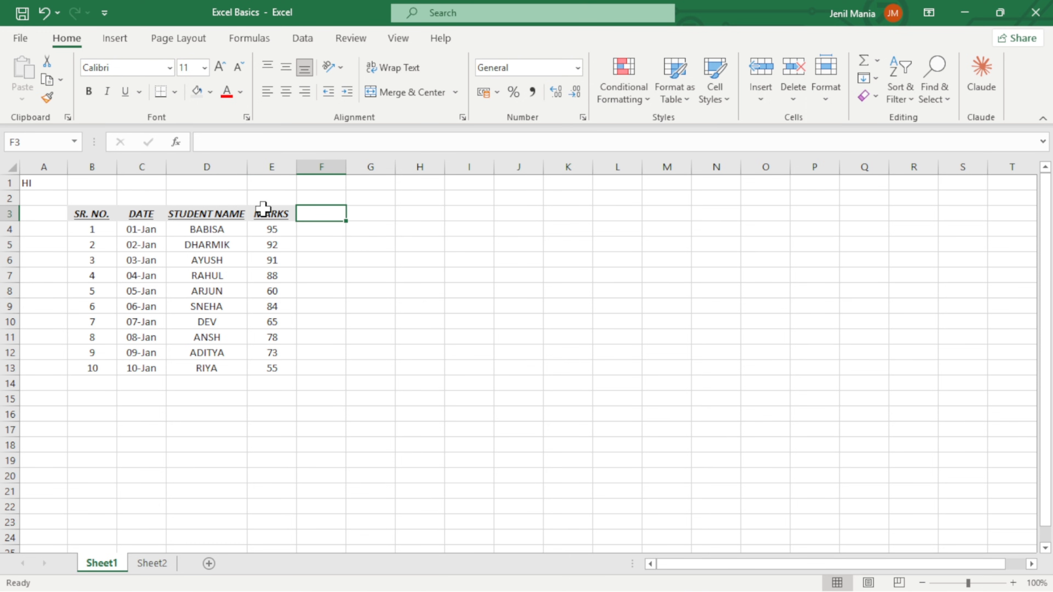
key(ctrl+z)
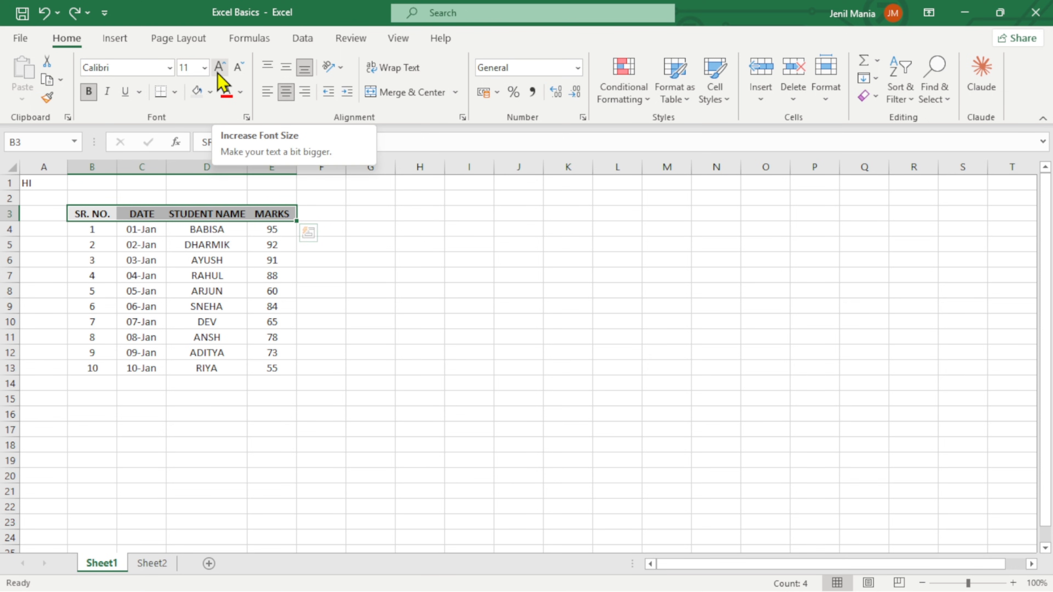
Set the header cells' font size to 20 and auto-fit the widths of columns B to E.
click(204, 68)
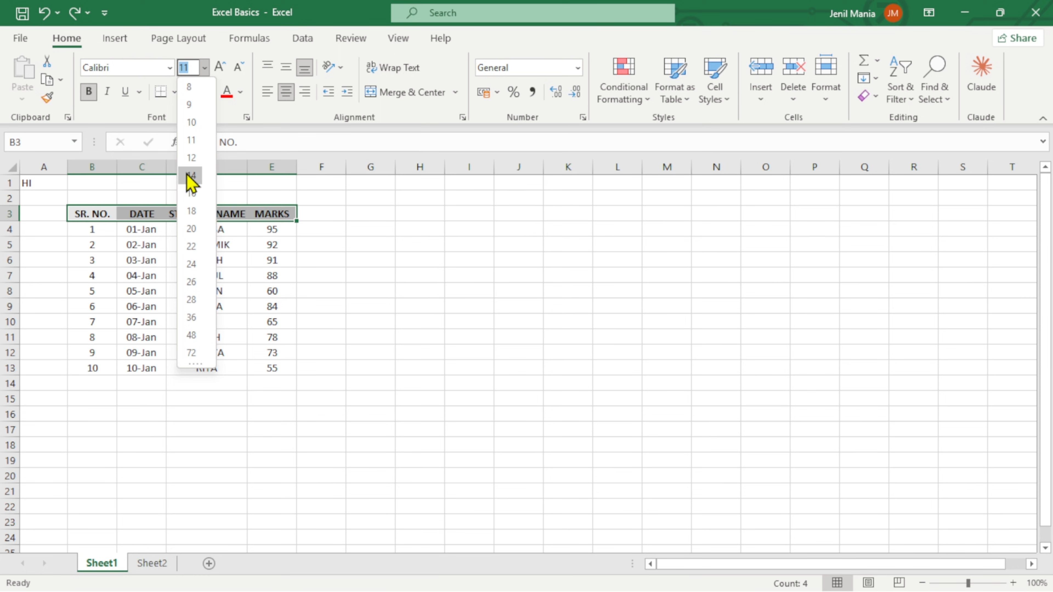
click(192, 231)
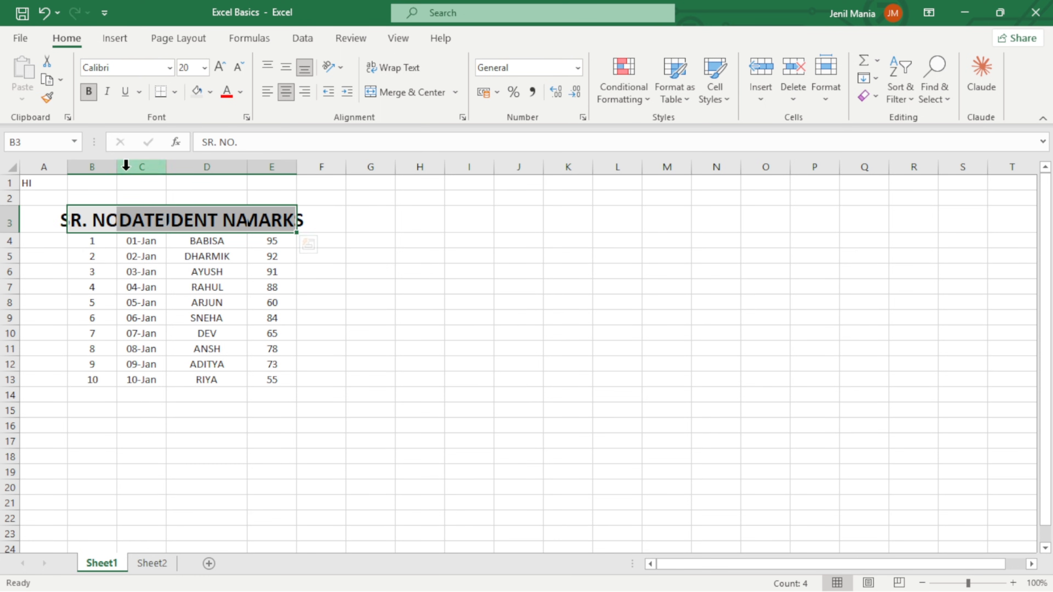
double_click(118, 167)
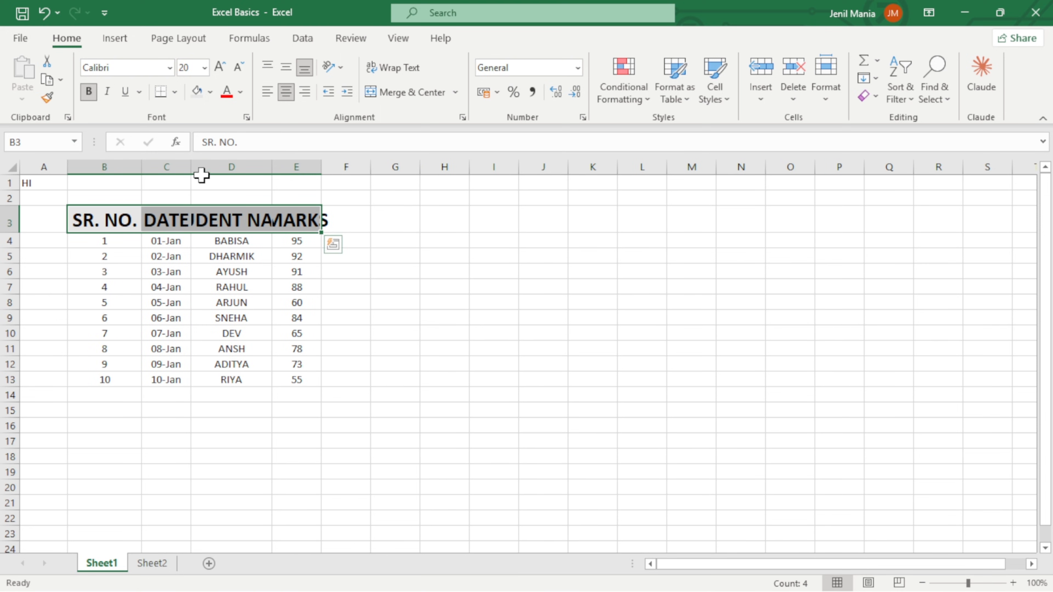
double_click(192, 167)
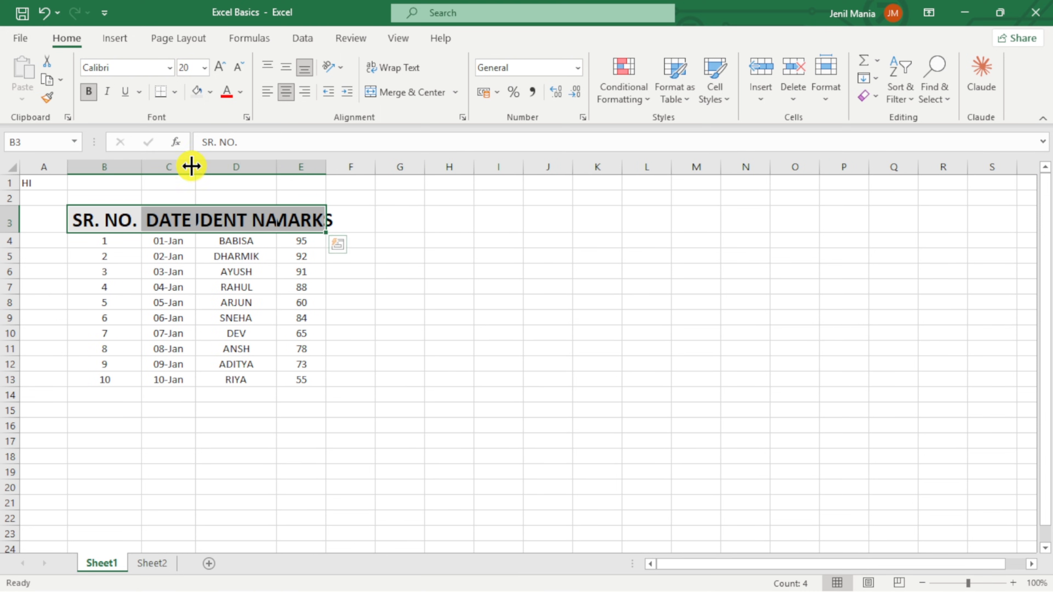
double_click(275, 167)
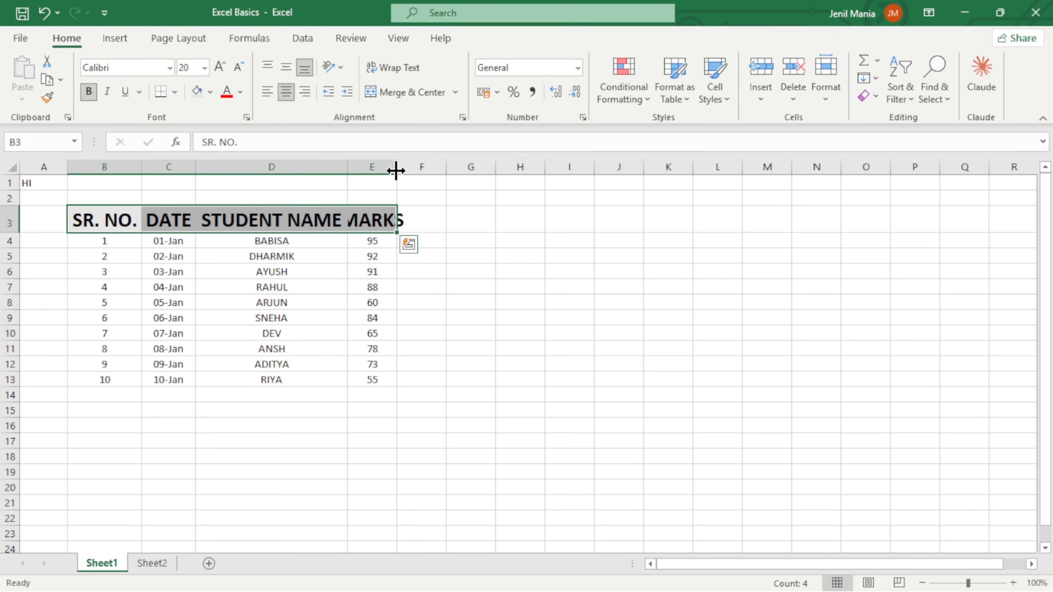
double_click(395, 168)
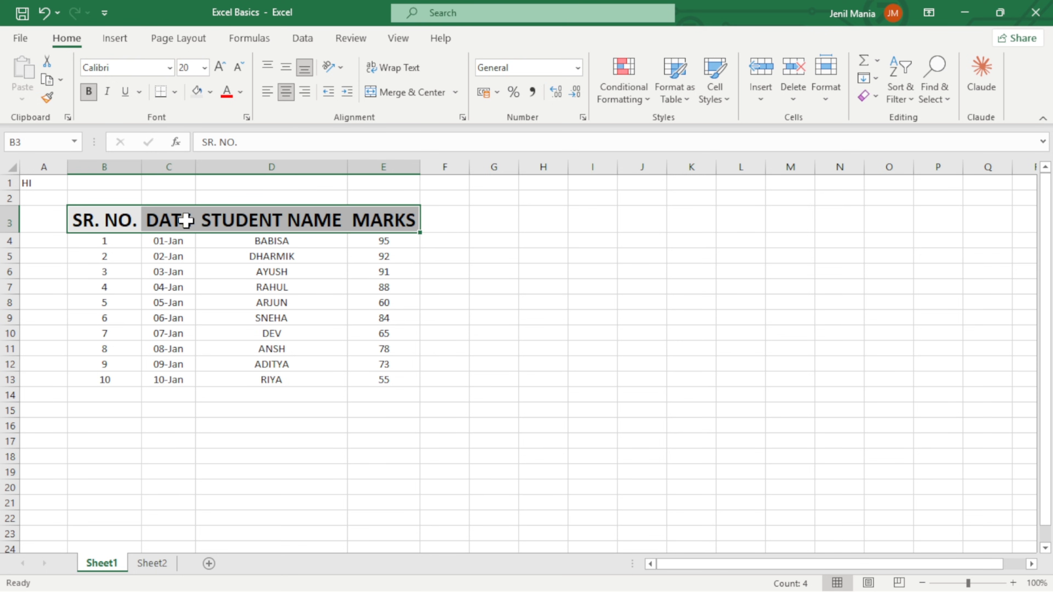
Try the Angle Counterclockwise, Vertical Text and Rotate Text Down orientations on the DATE header in C3, and undo them.
click(171, 222)
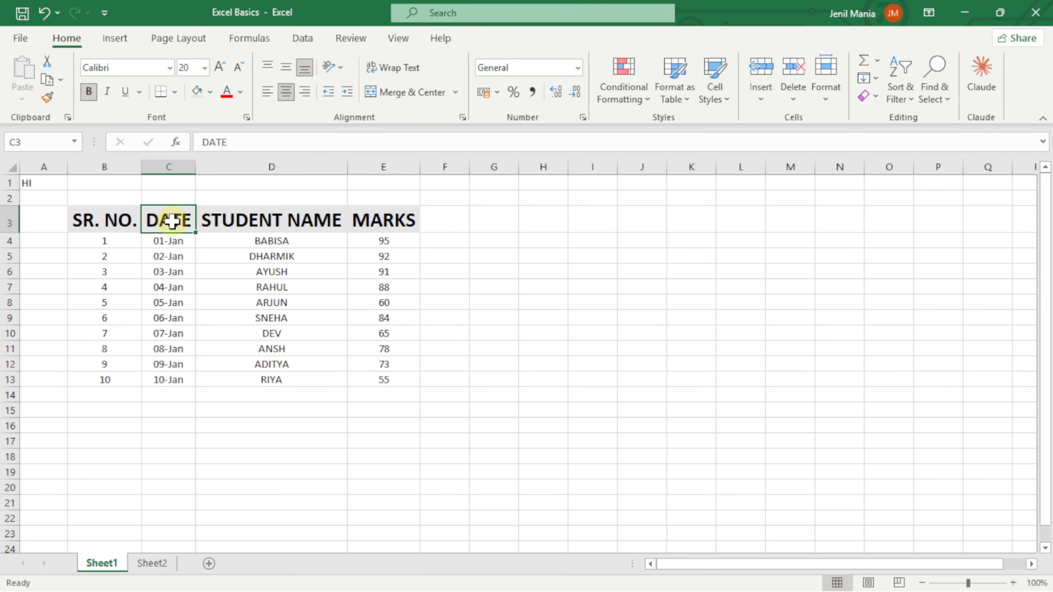
click(328, 71)
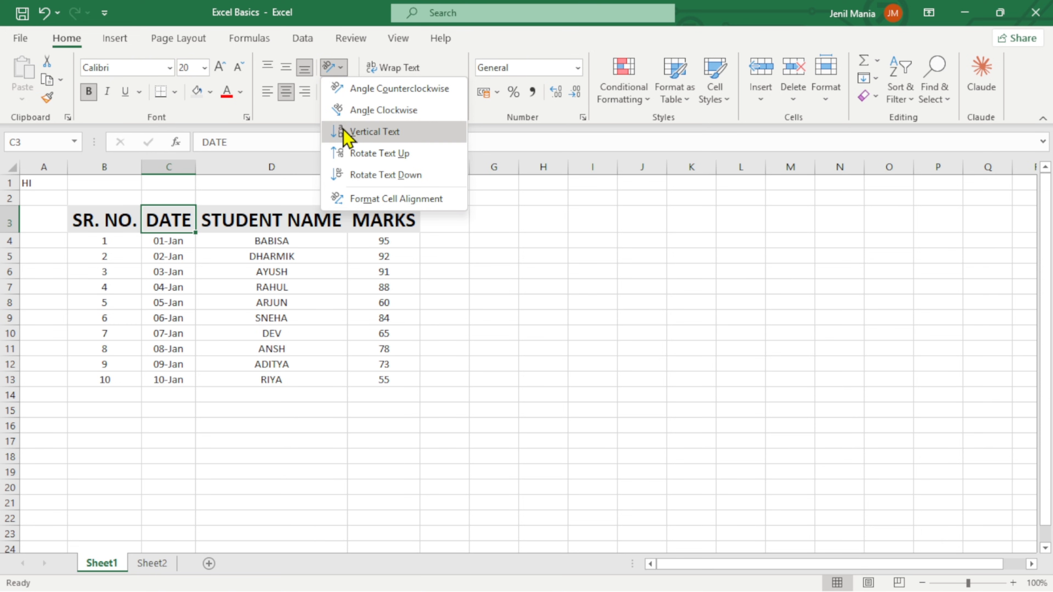
click(367, 100)
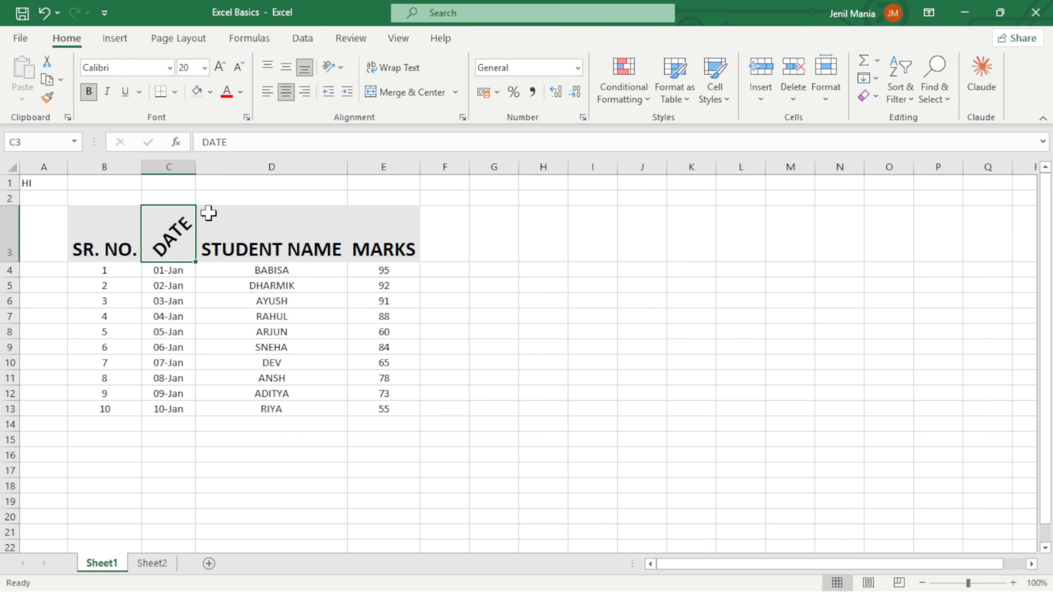
click(340, 71)
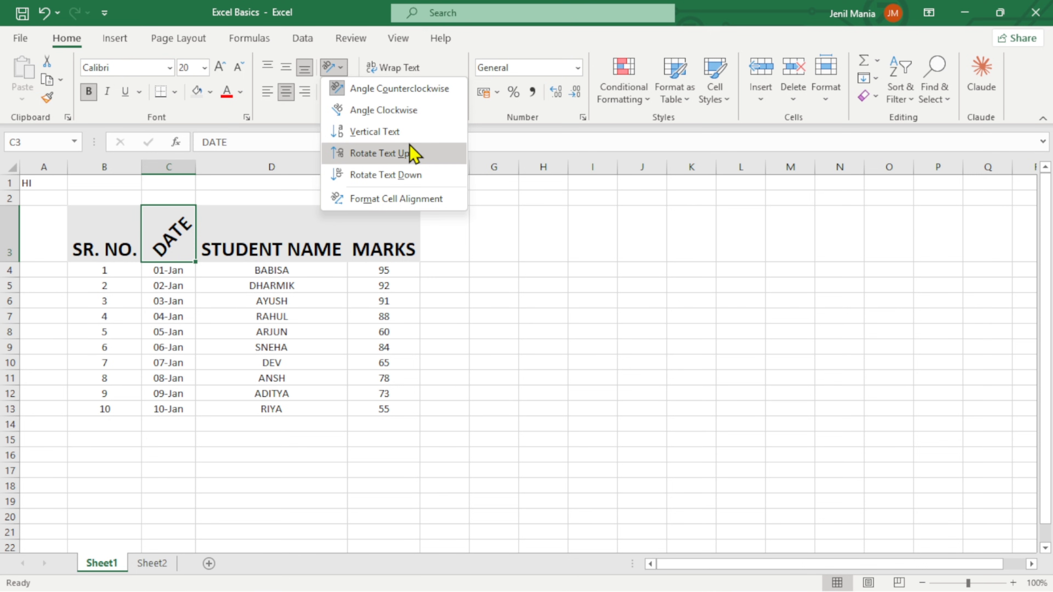
click(384, 134)
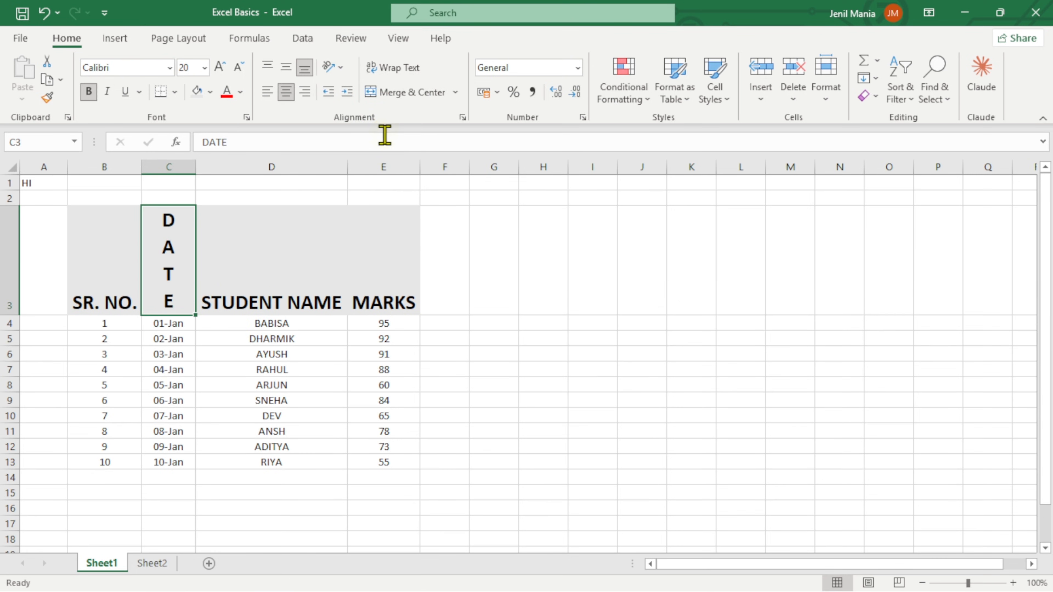
click(335, 73)
click(395, 173)
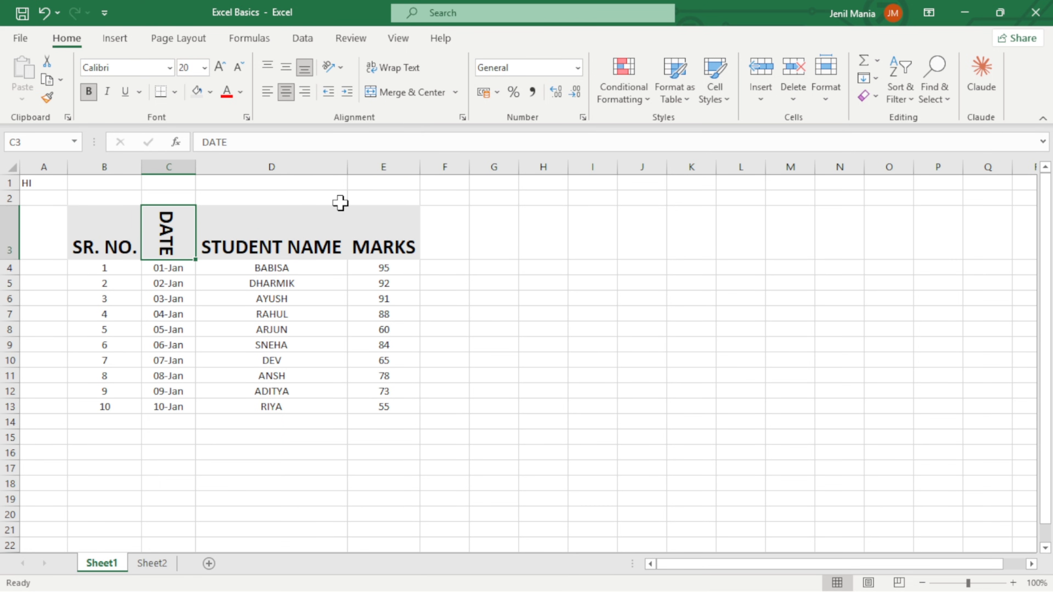
key(ctrl+z)
key(ctrl+z)
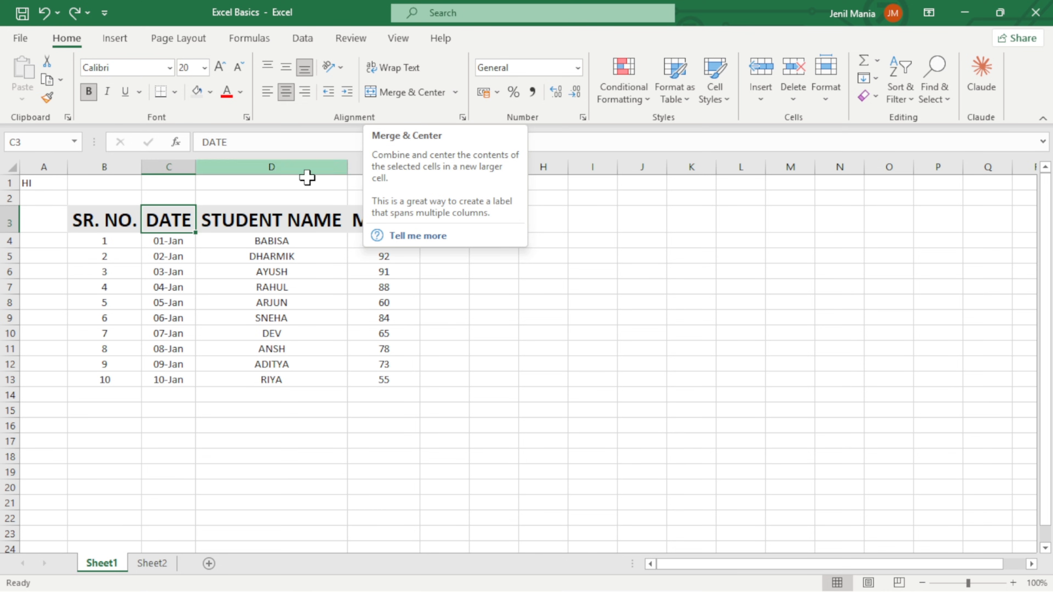
Enter the table title STUDENT'S DATA in cell C1, above the DATE header.
click(168, 186)
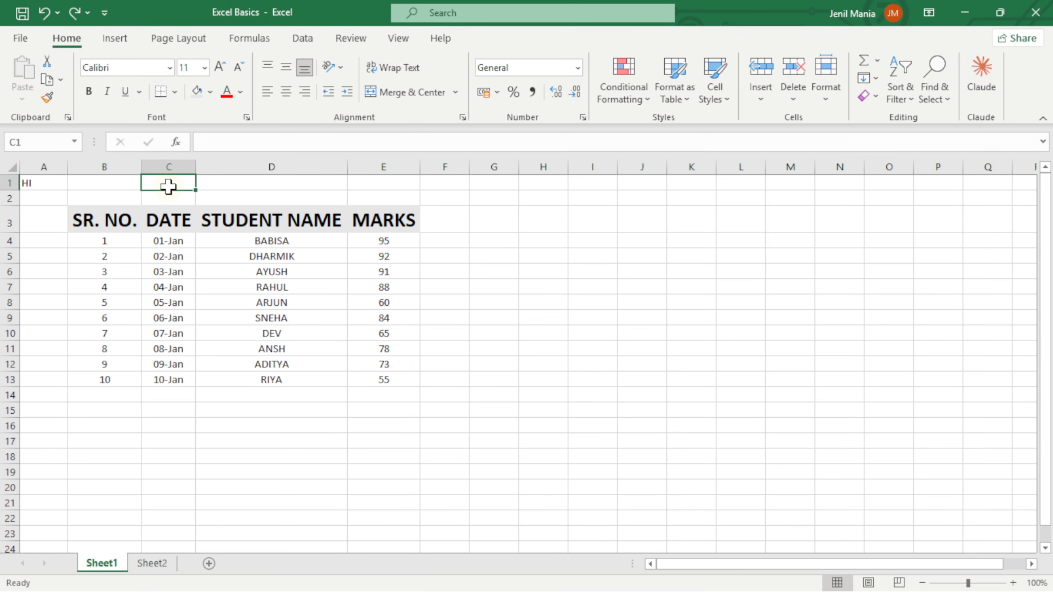
text(STUDENTS DATA)
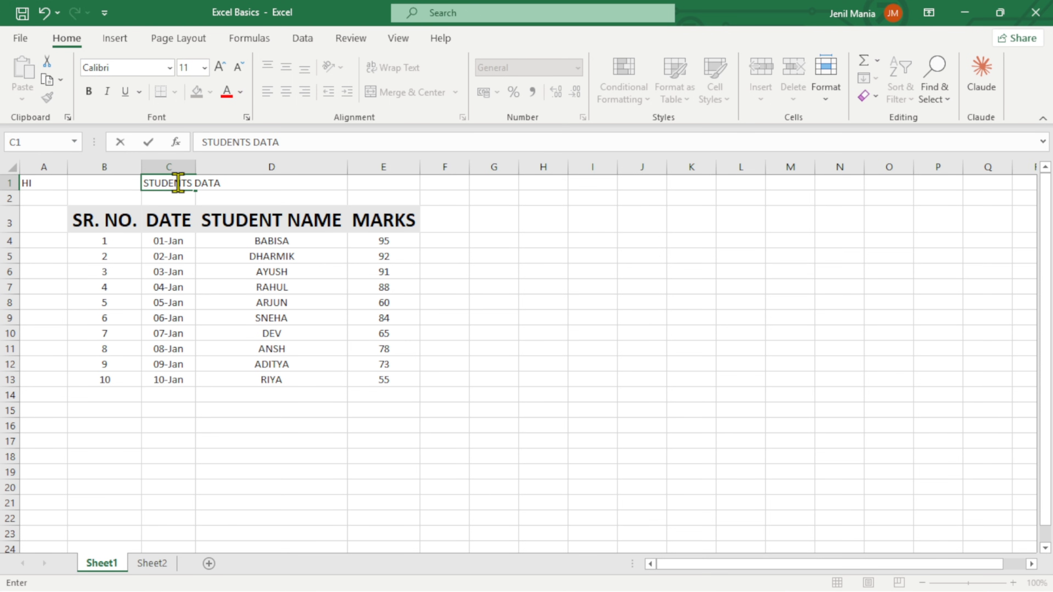
click(246, 142)
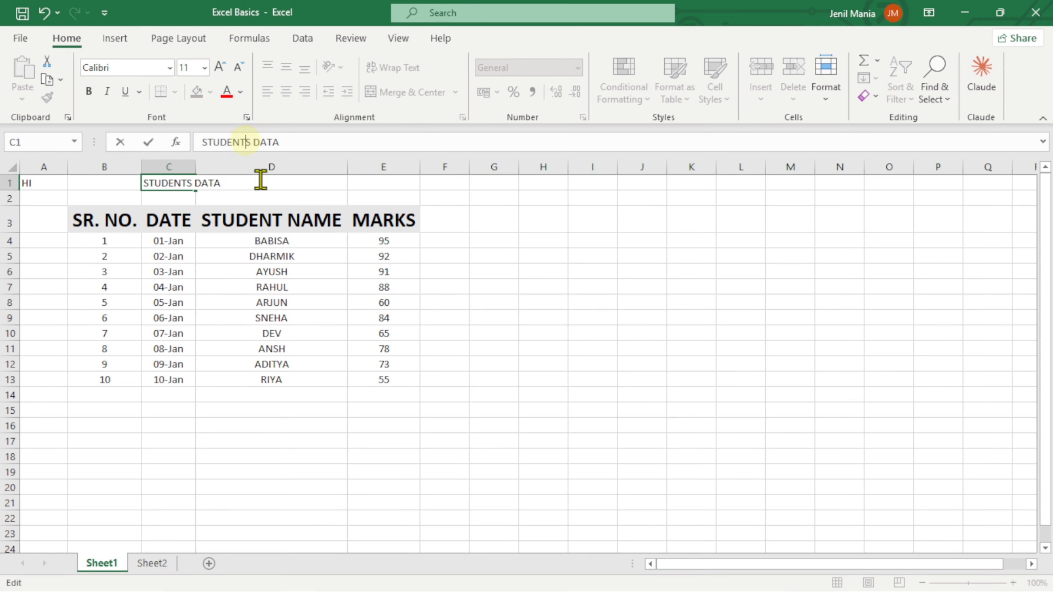
text(')
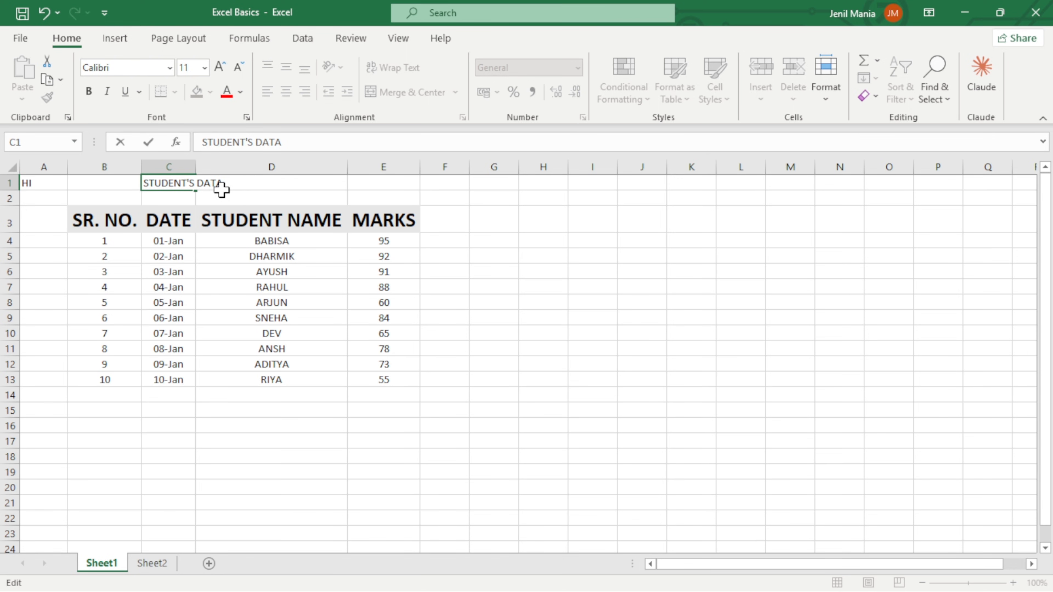
click(124, 182)
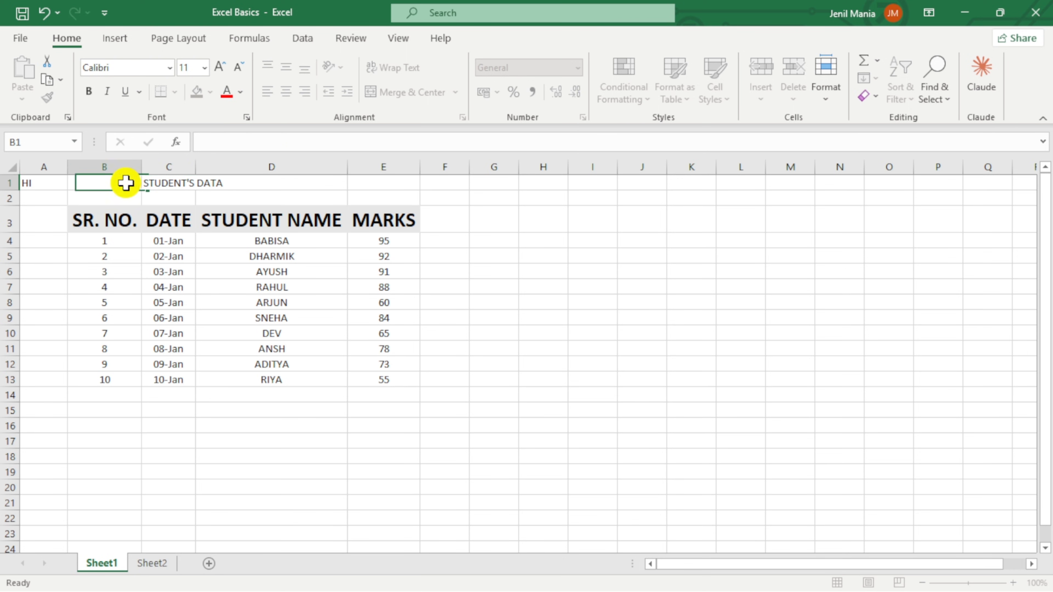
Auto-fit column C to its contents and merge and center the title across cells B1 to E2.
double_click(193, 169)
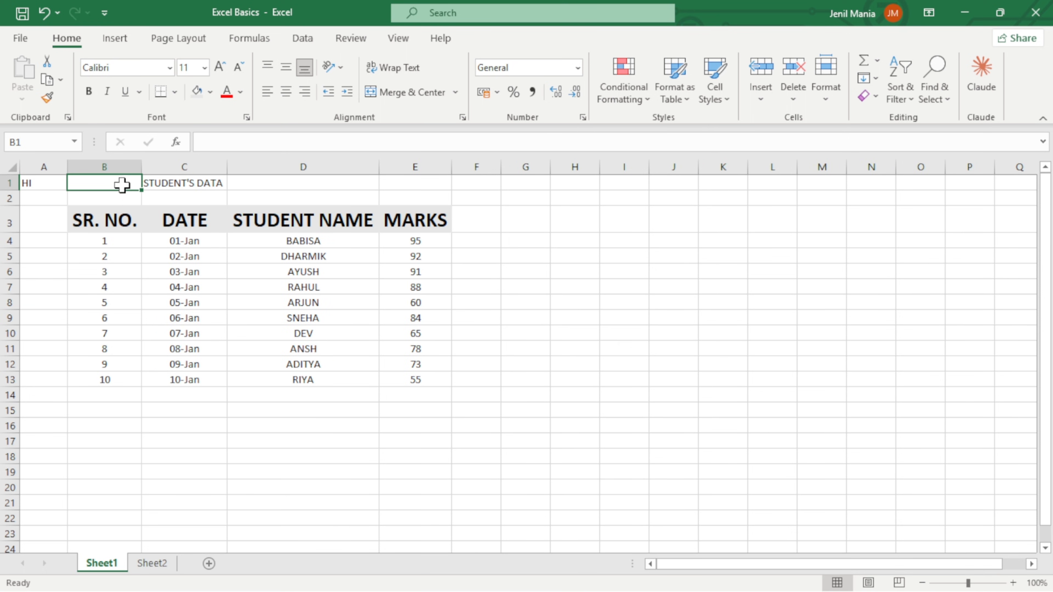
drag(115, 182, 410, 191)
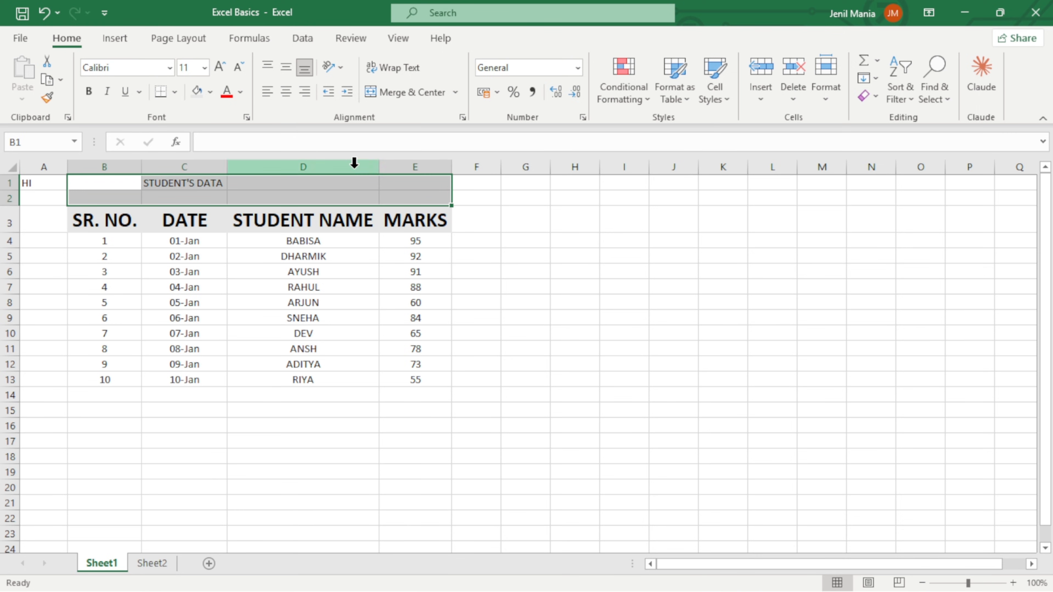
click(417, 92)
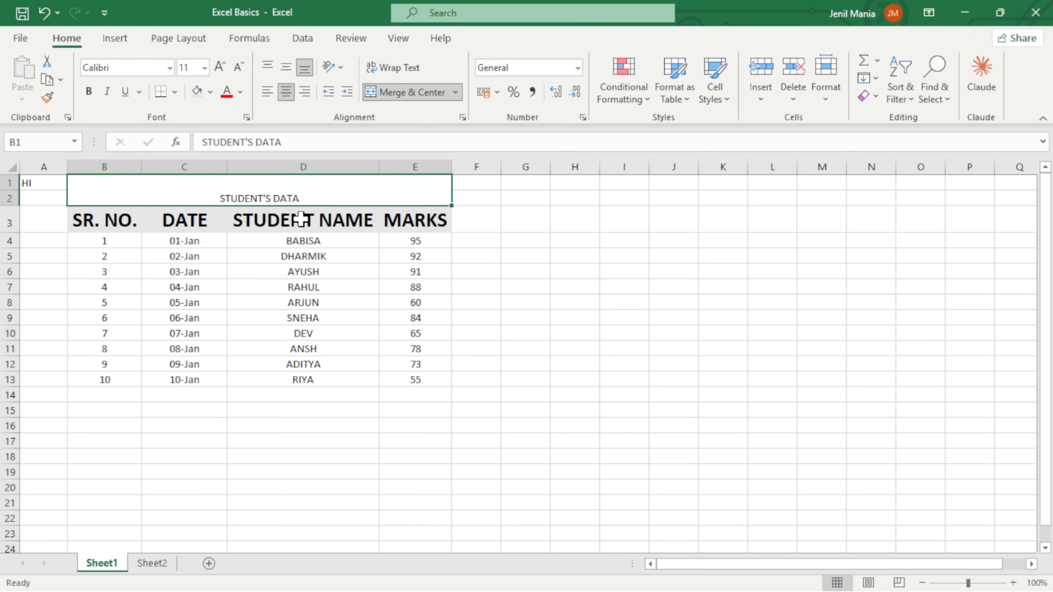
Format the merged STUDENT'S DATA title as bold, 20-point, vertically centered text with a light blue fill.
click(89, 92)
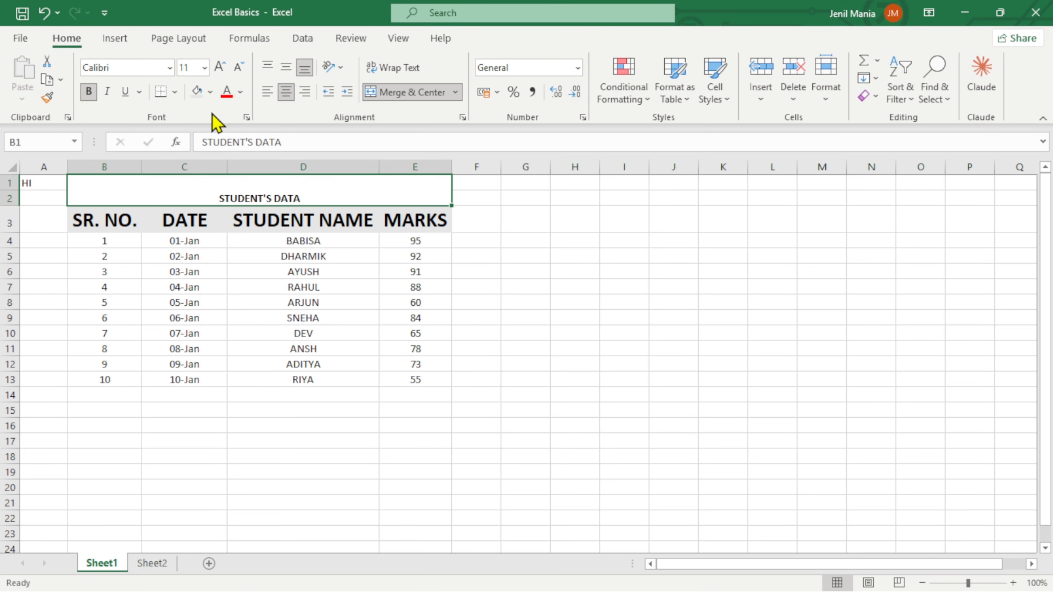
click(220, 67)
click(220, 67)
click(220, 67)
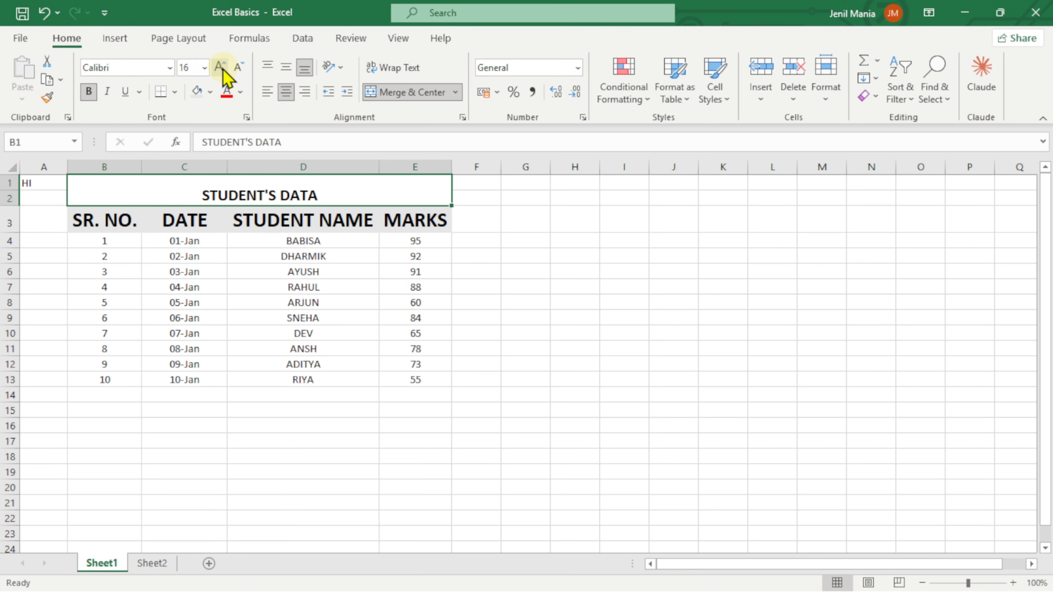
click(285, 68)
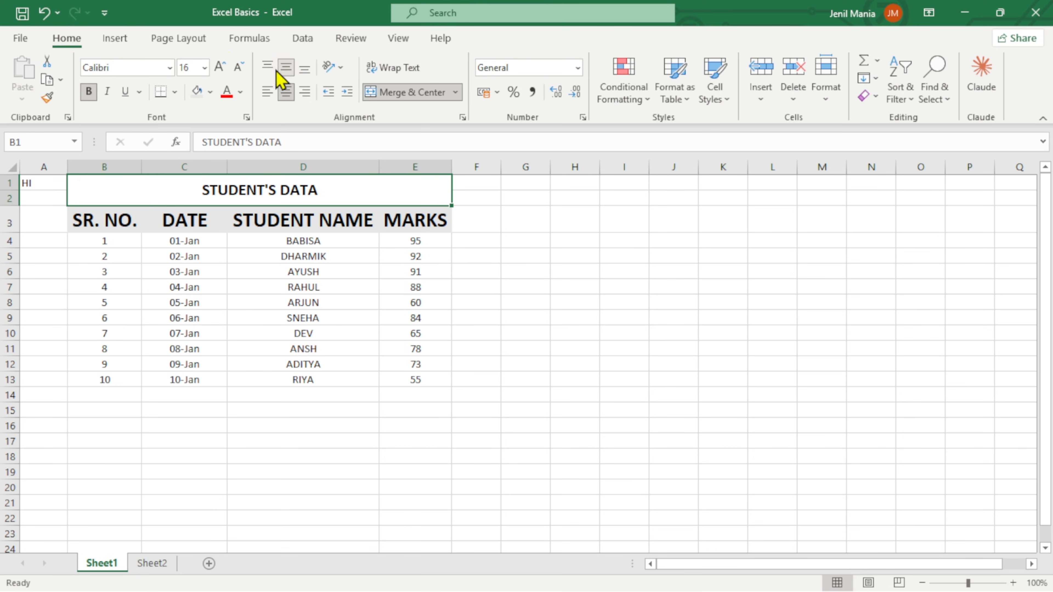
click(220, 67)
click(220, 72)
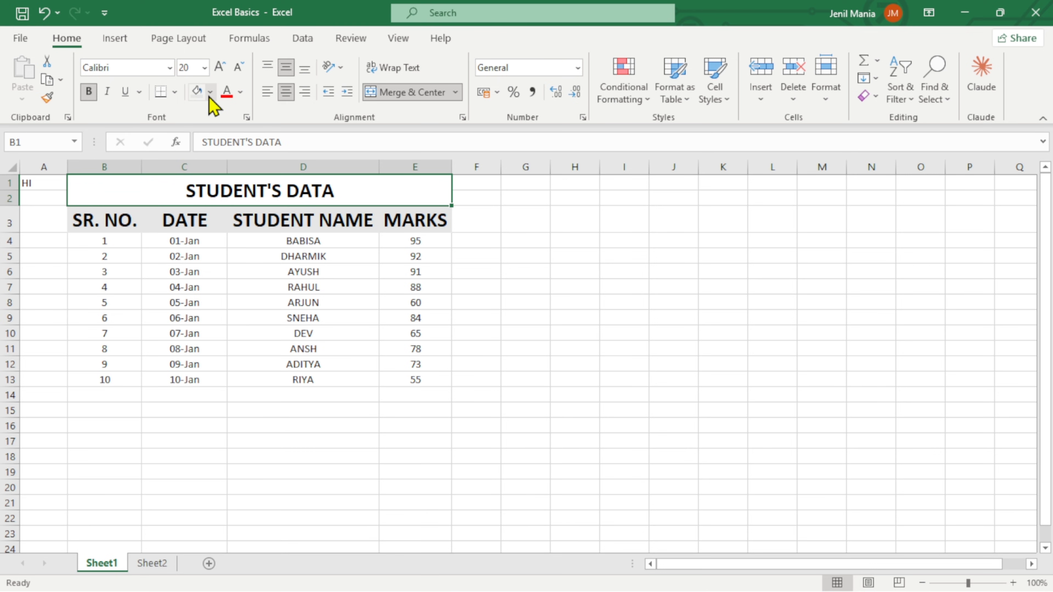
click(210, 93)
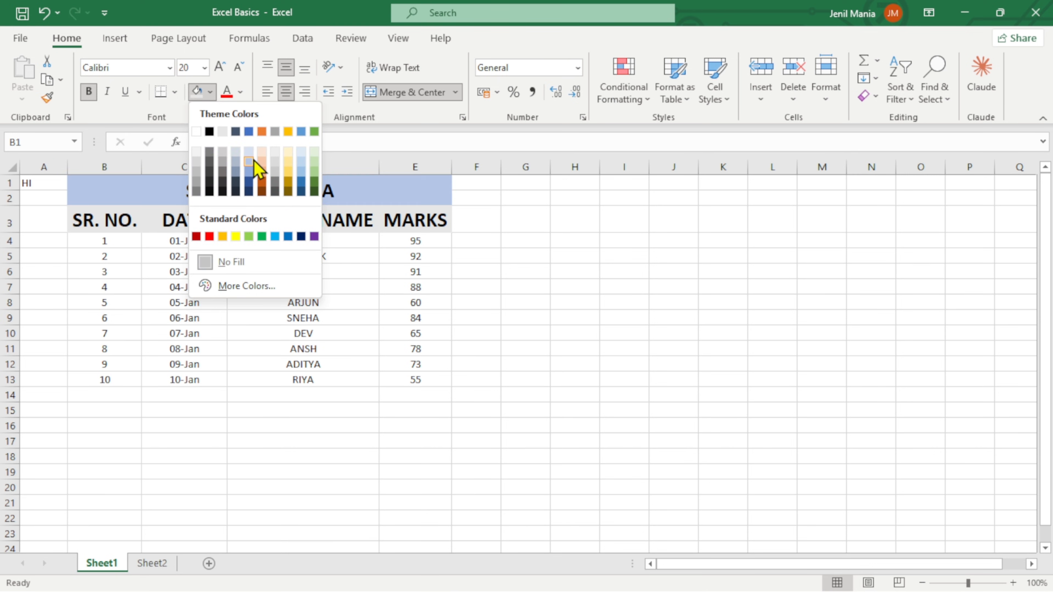
click(253, 162)
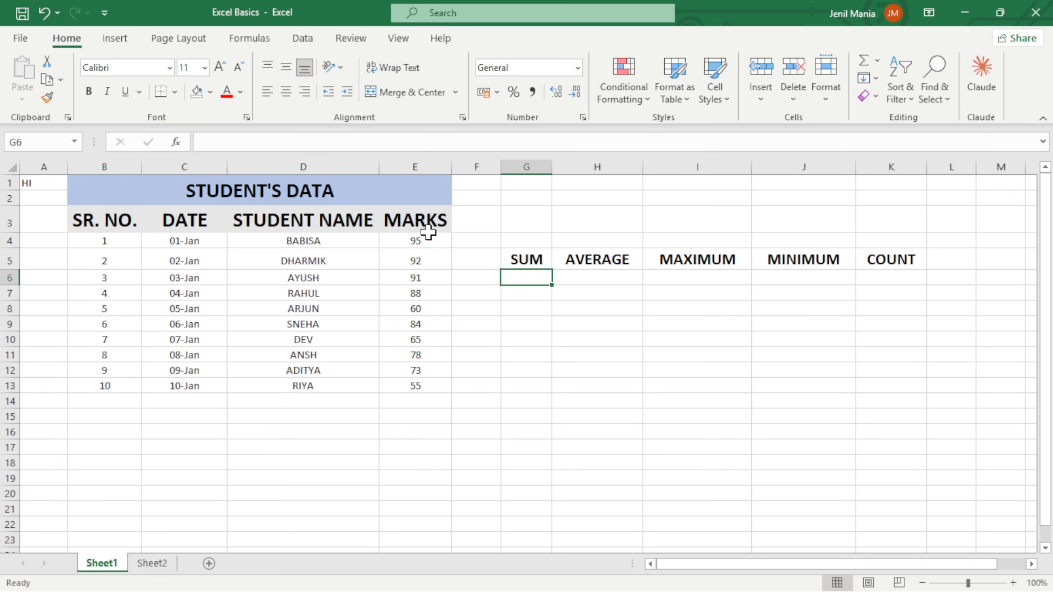
Calculate the total of all students' marks in G6, under the SUM header, with =SUM(E4:E13).
text(=)
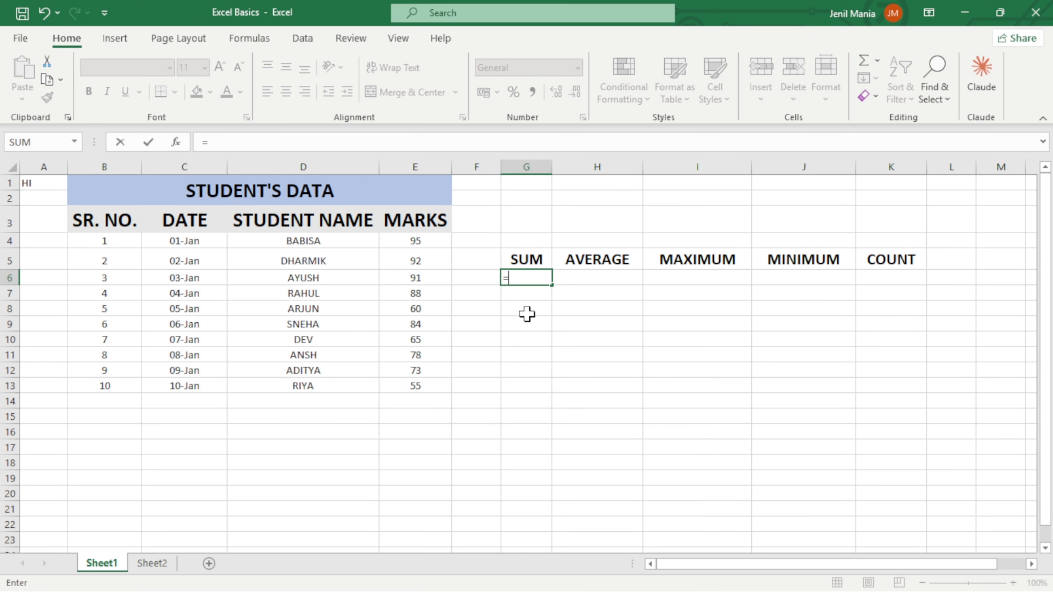
text(SUM)
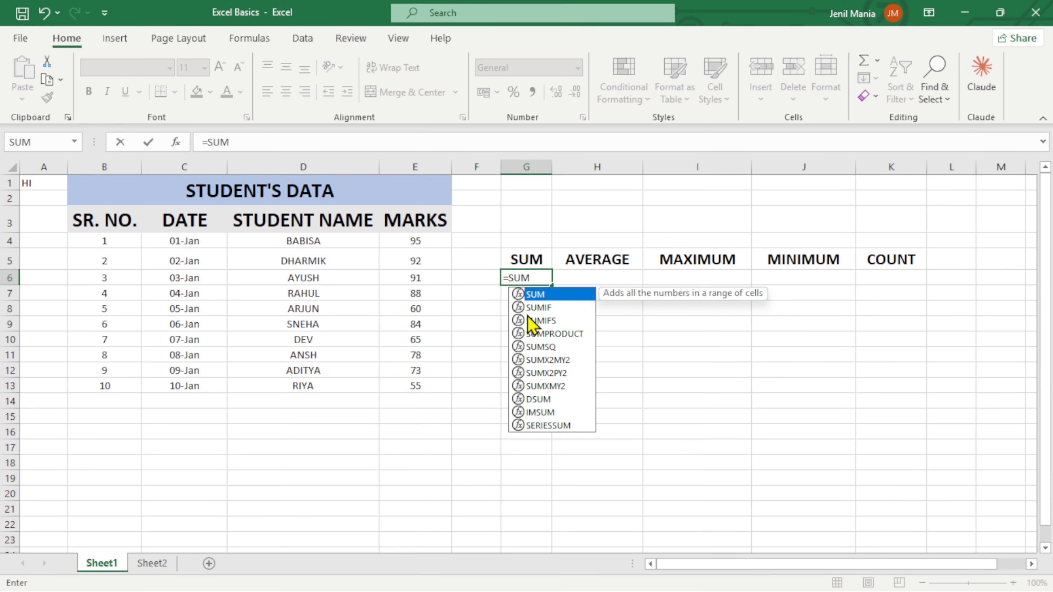
text(()
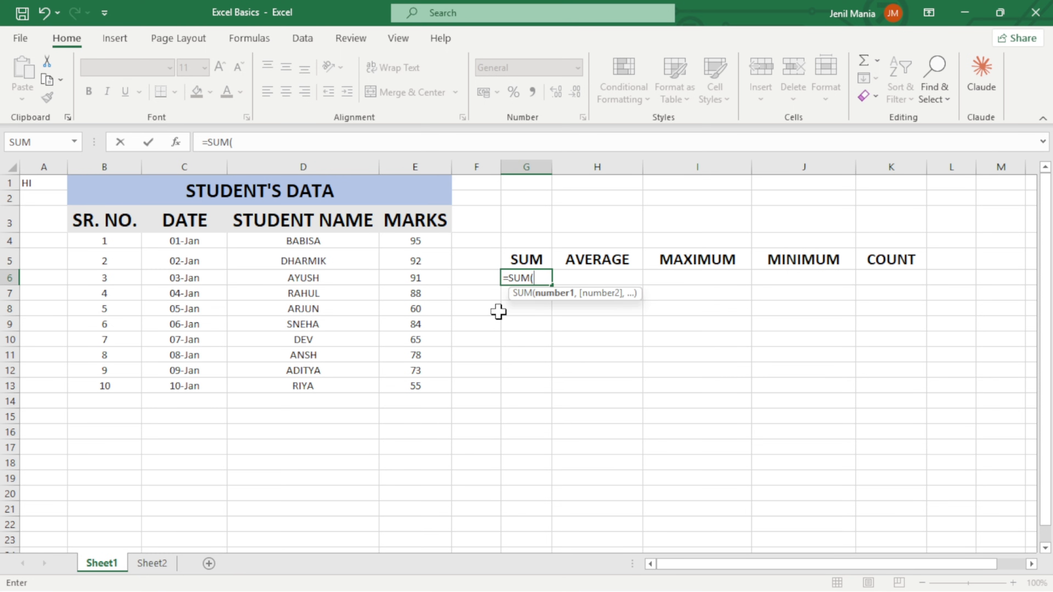
click(438, 242)
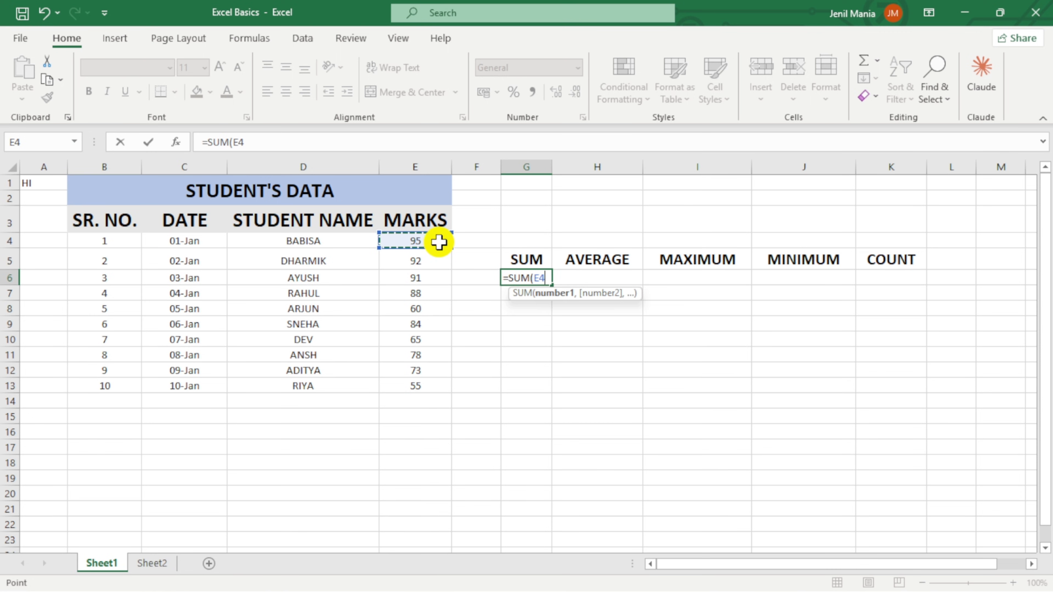
drag(439, 242, 447, 391)
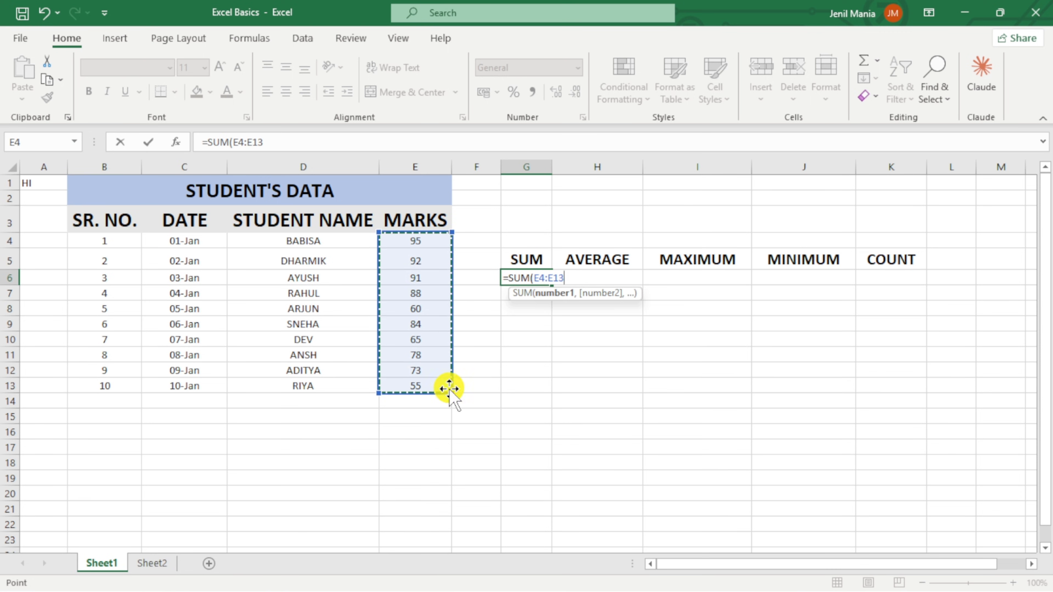
key(Return)
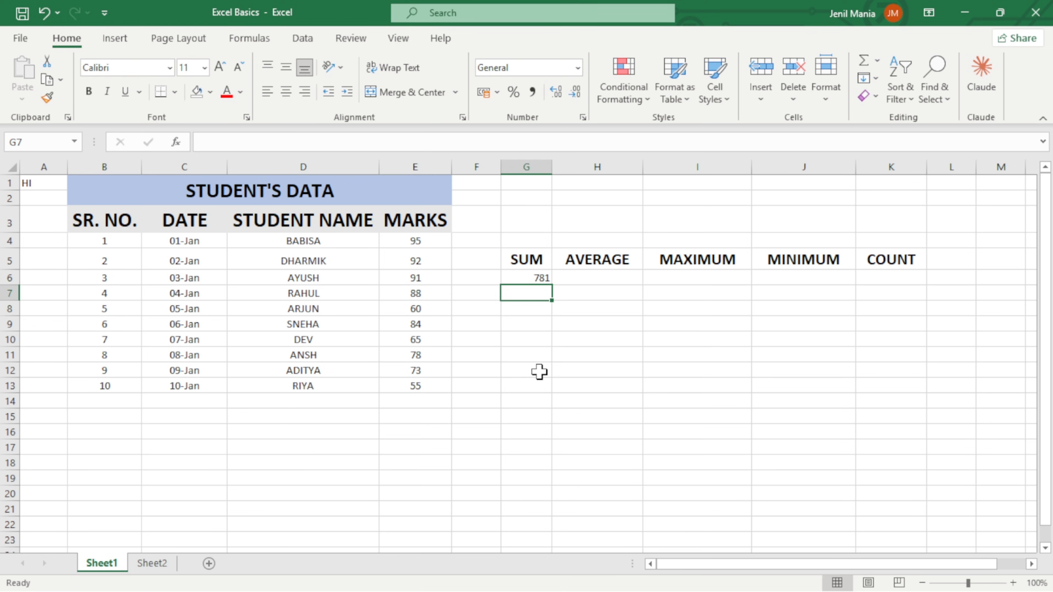
Calculate the mean of the marks in H6 using the AVERAGE function on the range E4:E13.
double_click(602, 279)
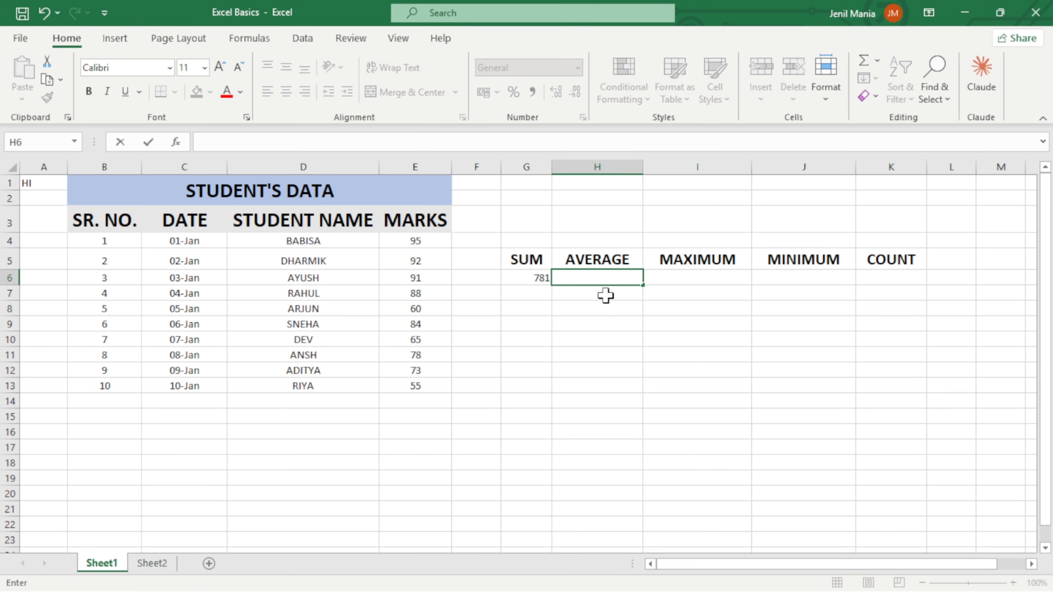
text(=AV)
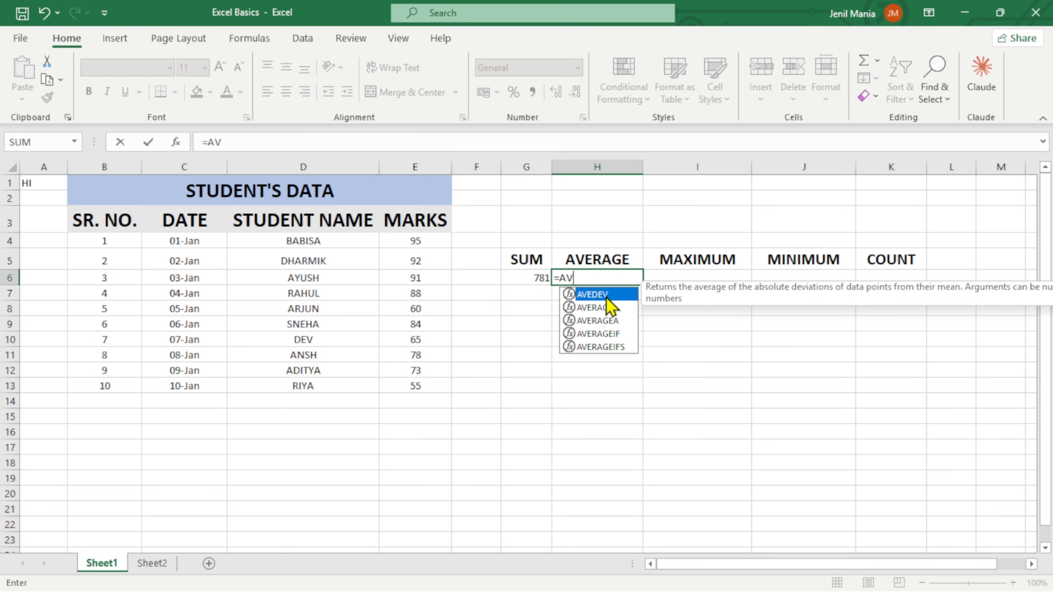
text(ER)
double_click(606, 298)
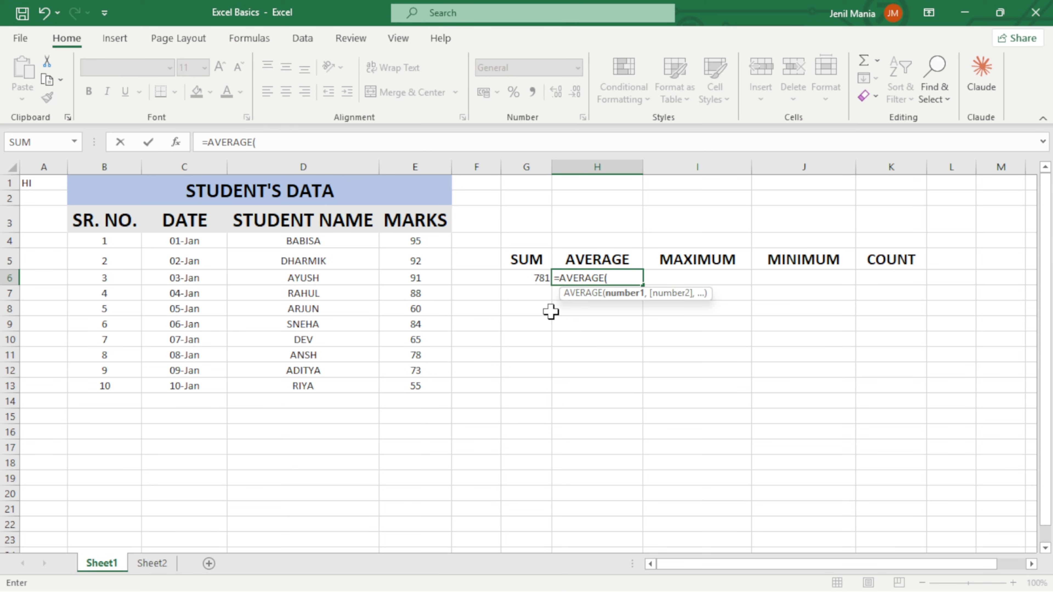
drag(437, 243, 423, 384)
key(Return)
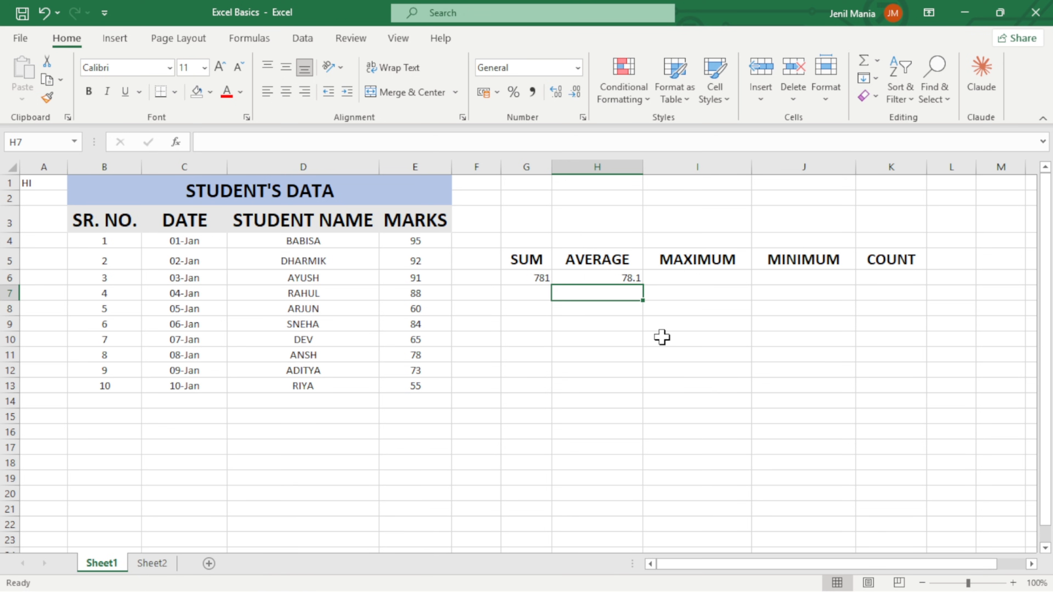
Find the highest mark in I6, under the MAXIMUM header, with the MAX function on E4:E13.
click(699, 279)
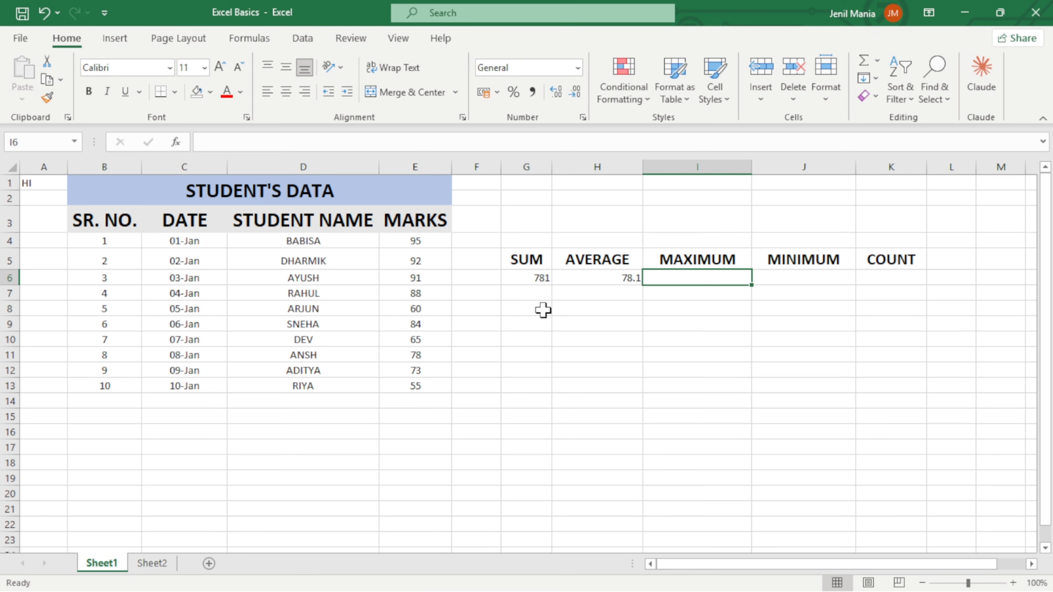
text(=M)
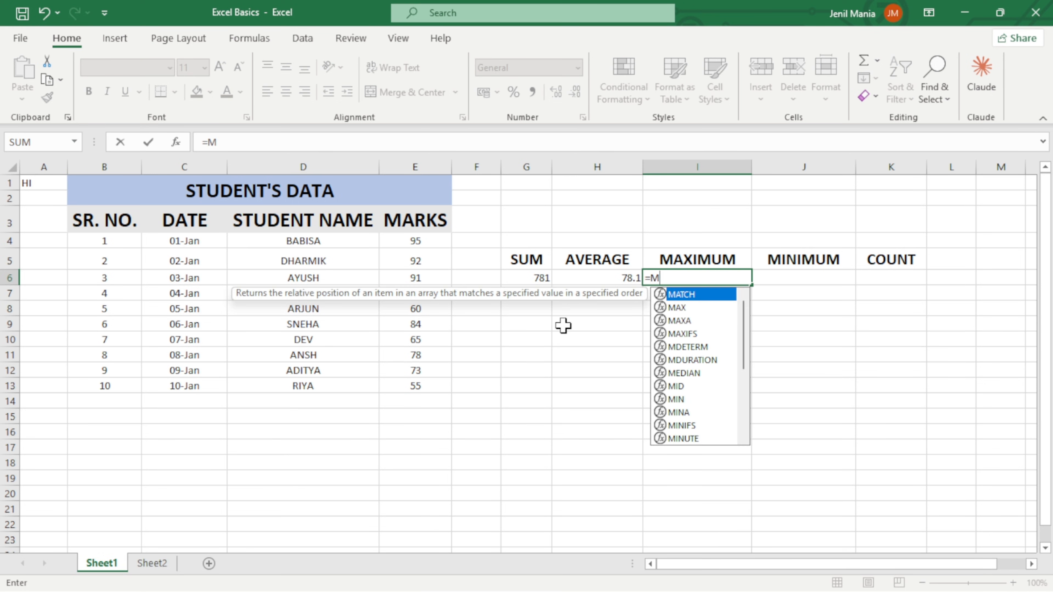
text(AX()
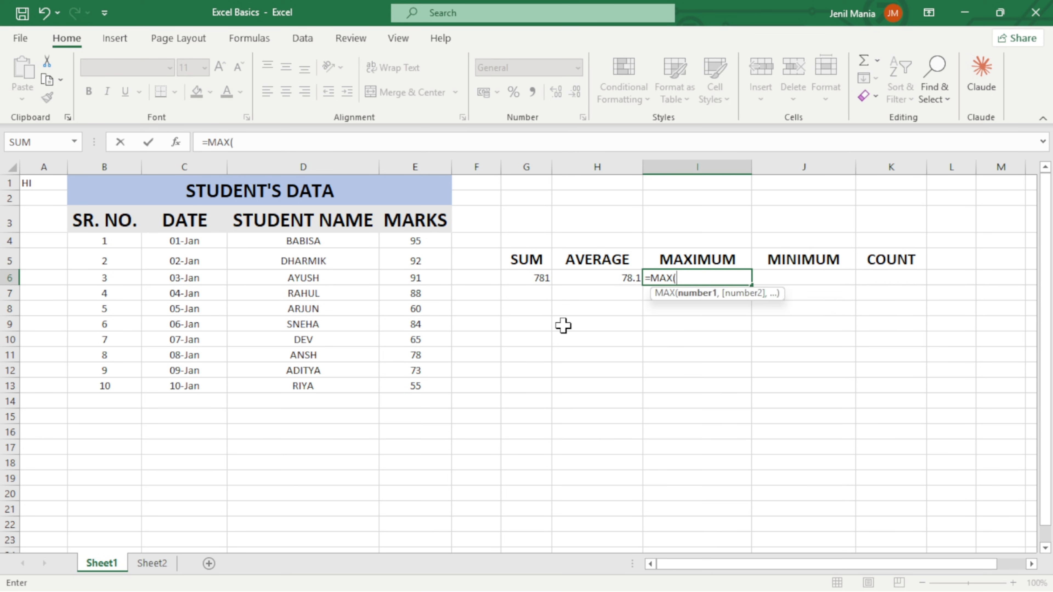
drag(439, 241, 436, 381)
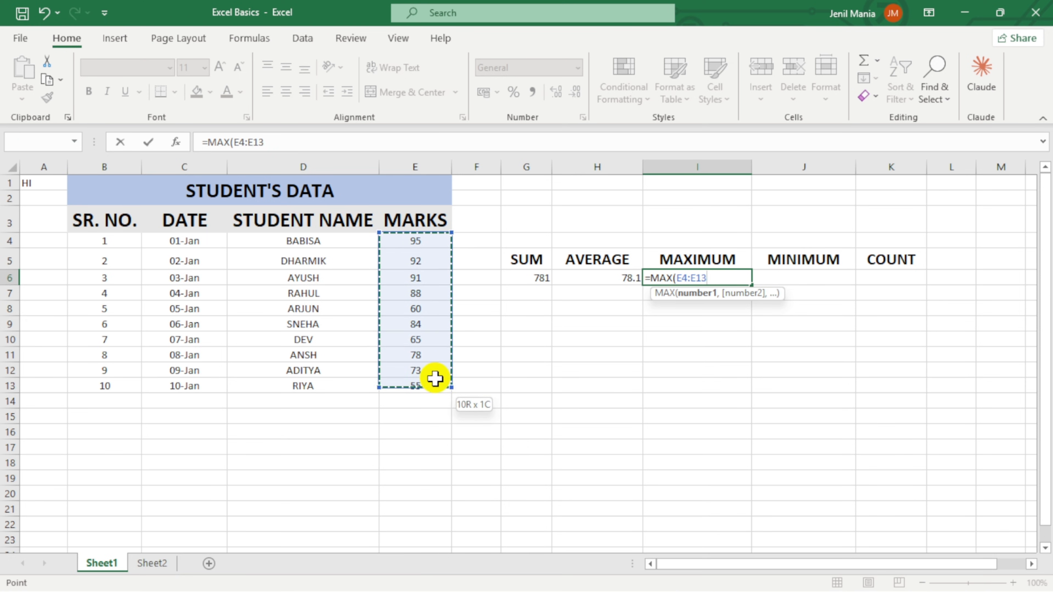
key(Return)
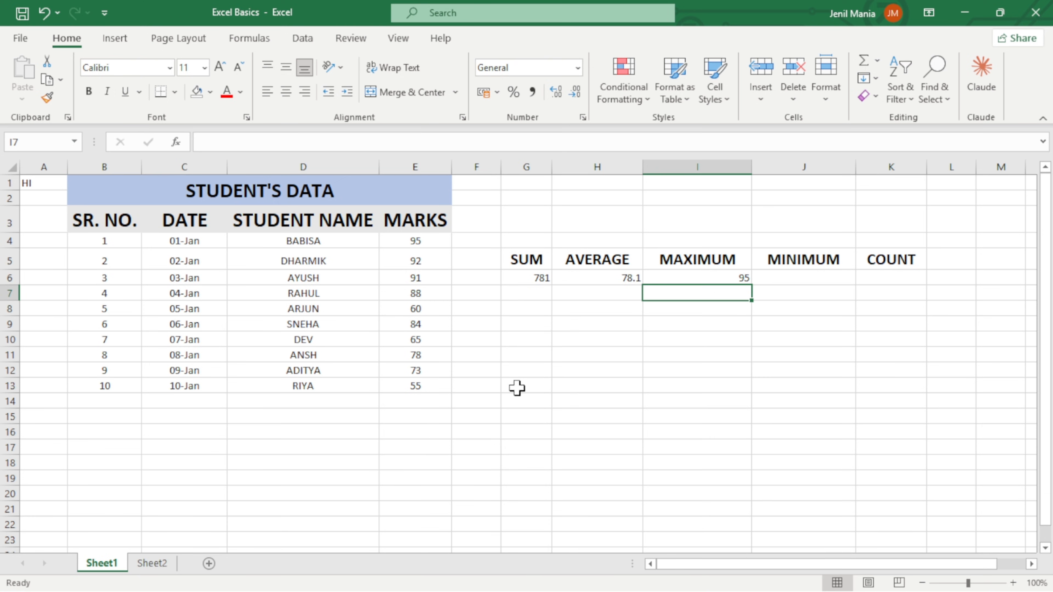
Find the lowest mark in J6 with =MIN(E4:E13) and check it against the last student's mark in E13.
click(789, 281)
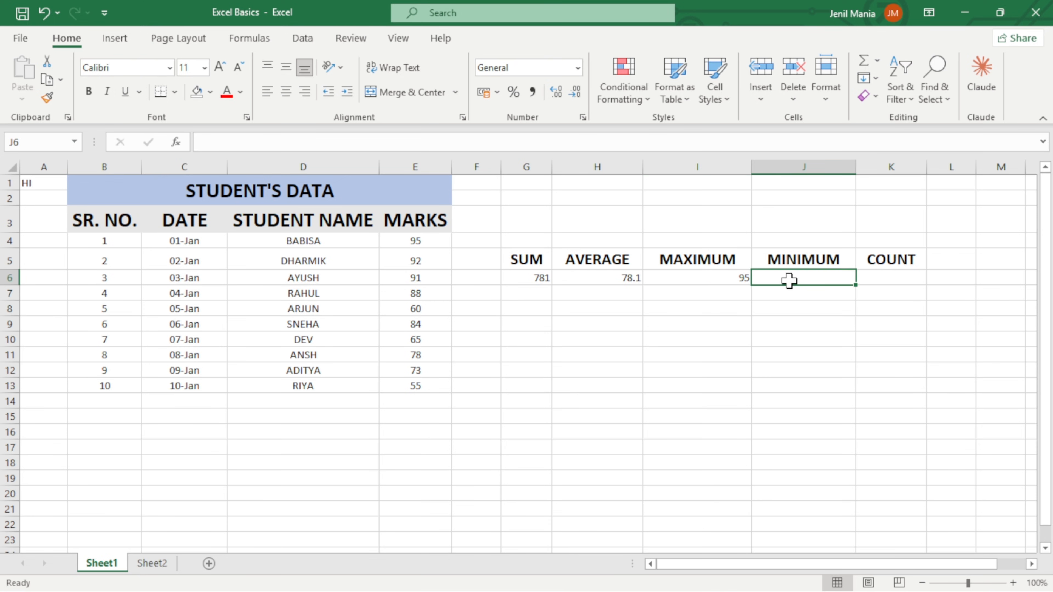
text(=M)
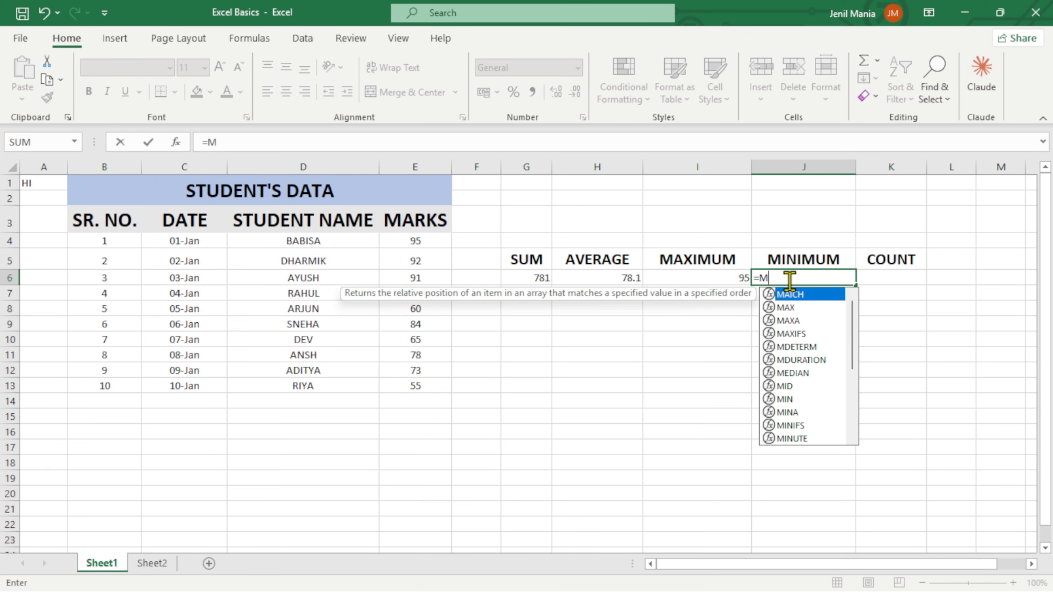
text(IN()
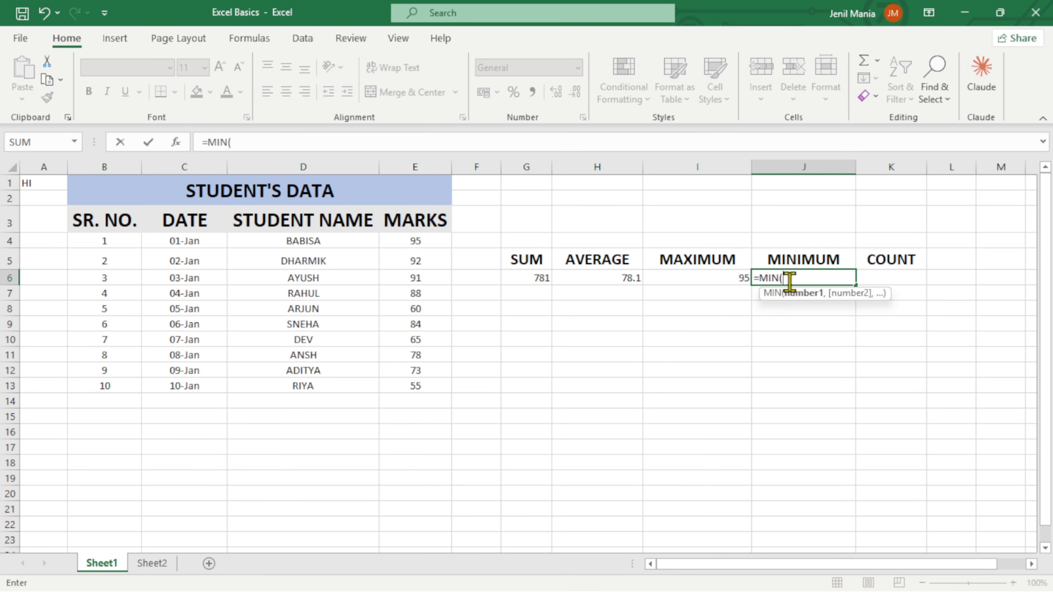
drag(433, 238, 463, 382)
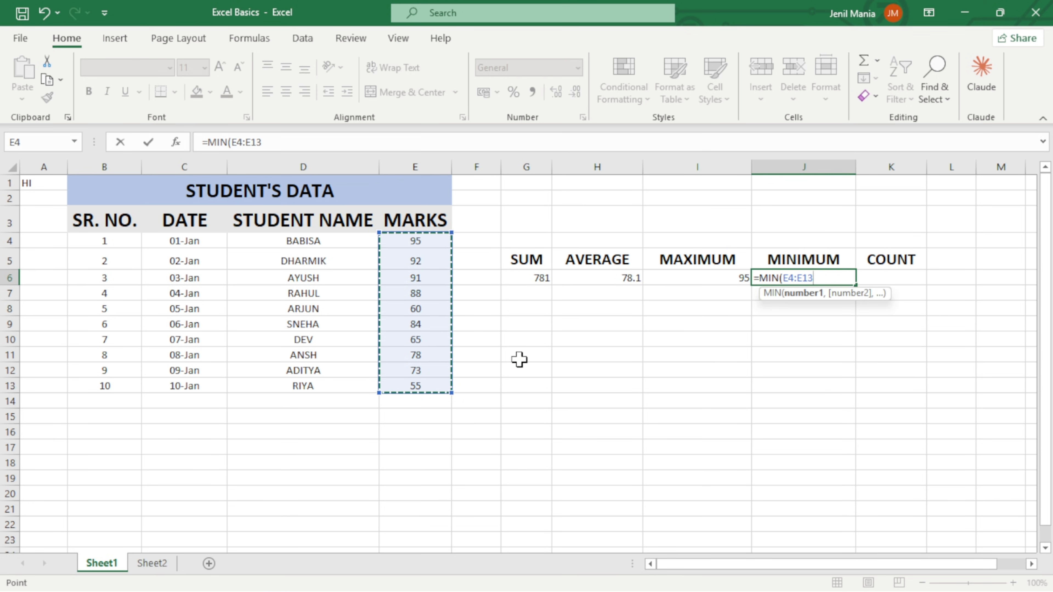
key(Return)
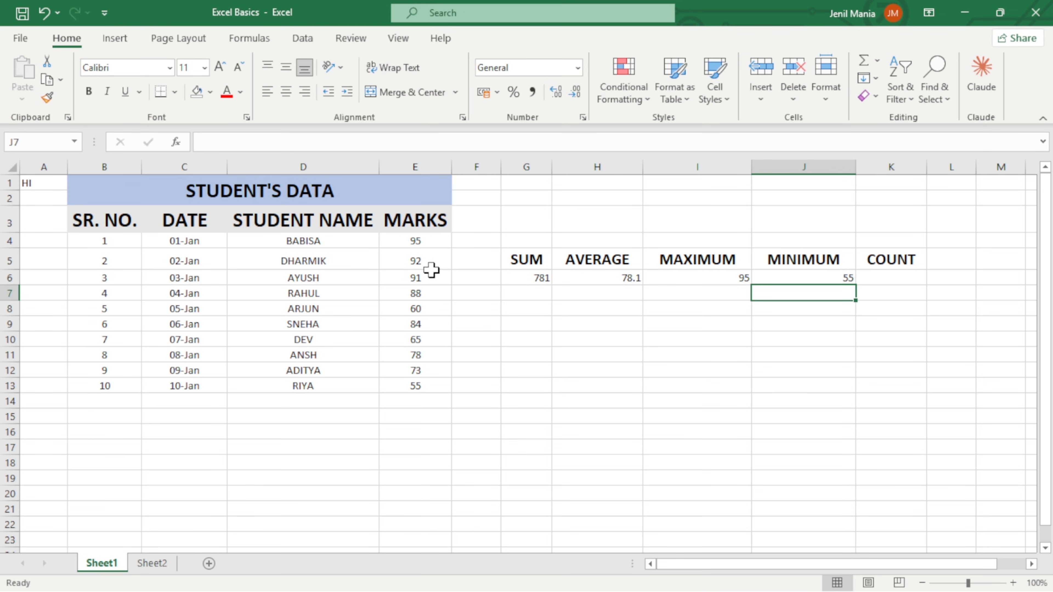
click(434, 389)
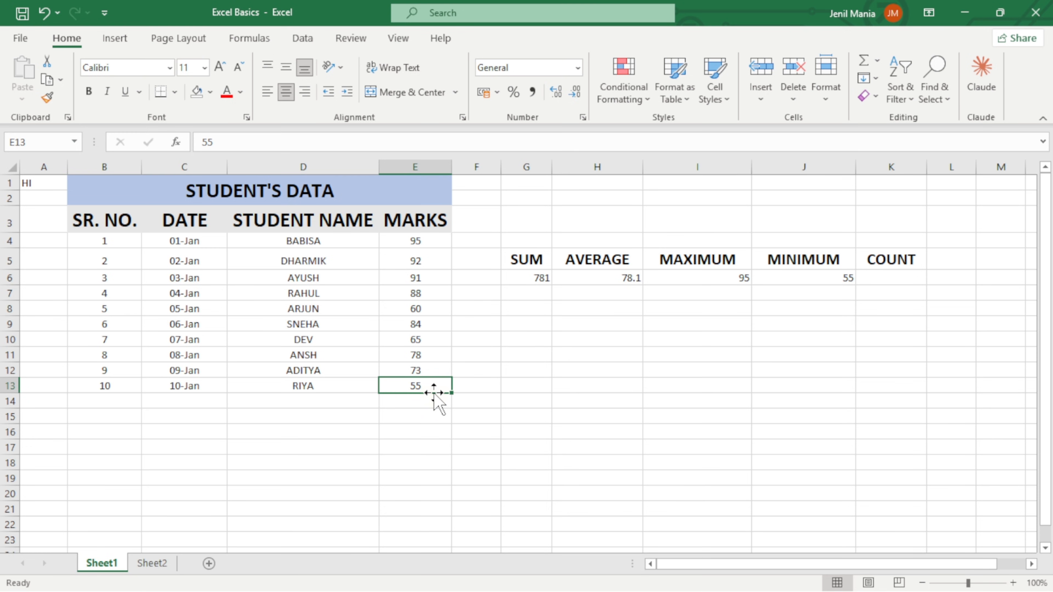
click(817, 277)
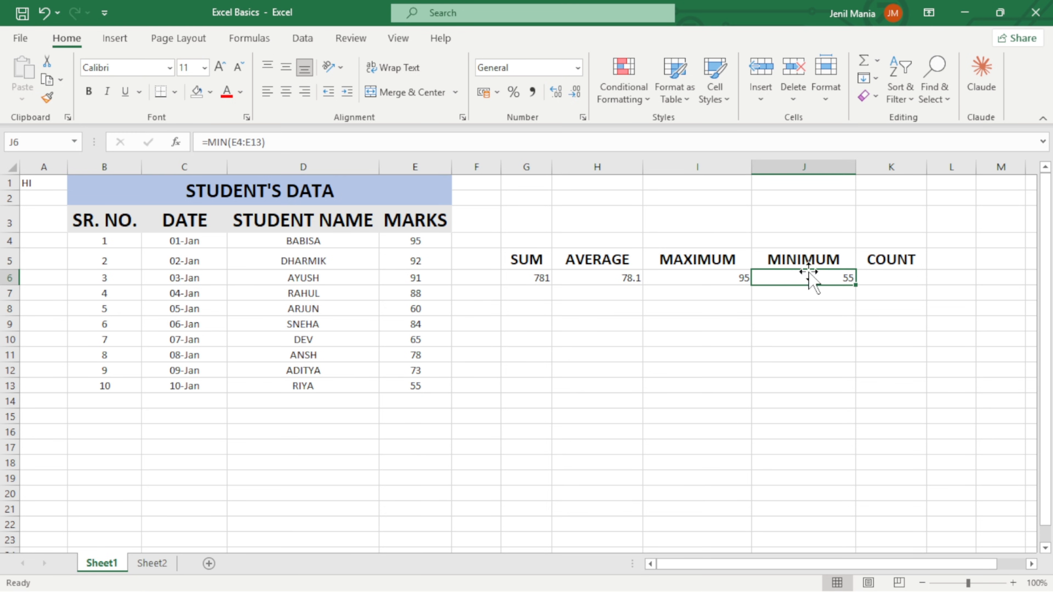
Count the mark entries in K6, under the COUNT header, using the COUNT function on E4:E13.
click(910, 277)
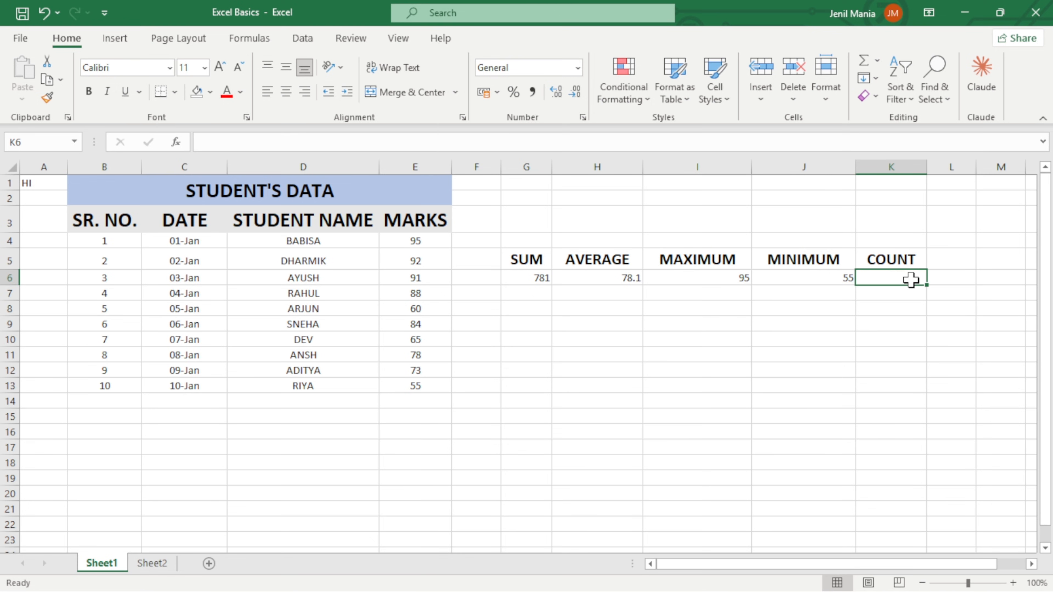
text(=)
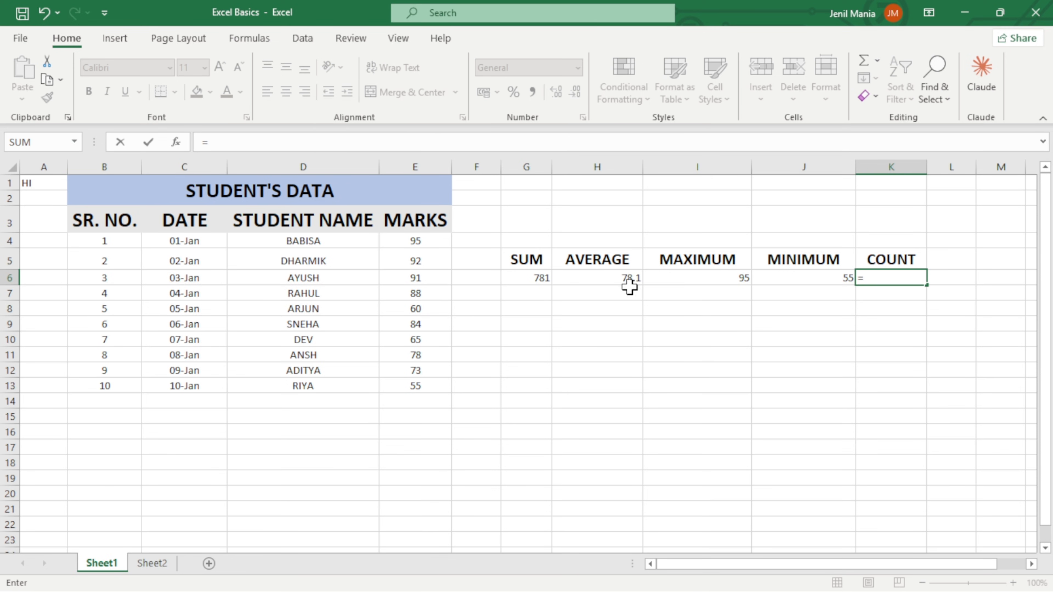
text(CO)
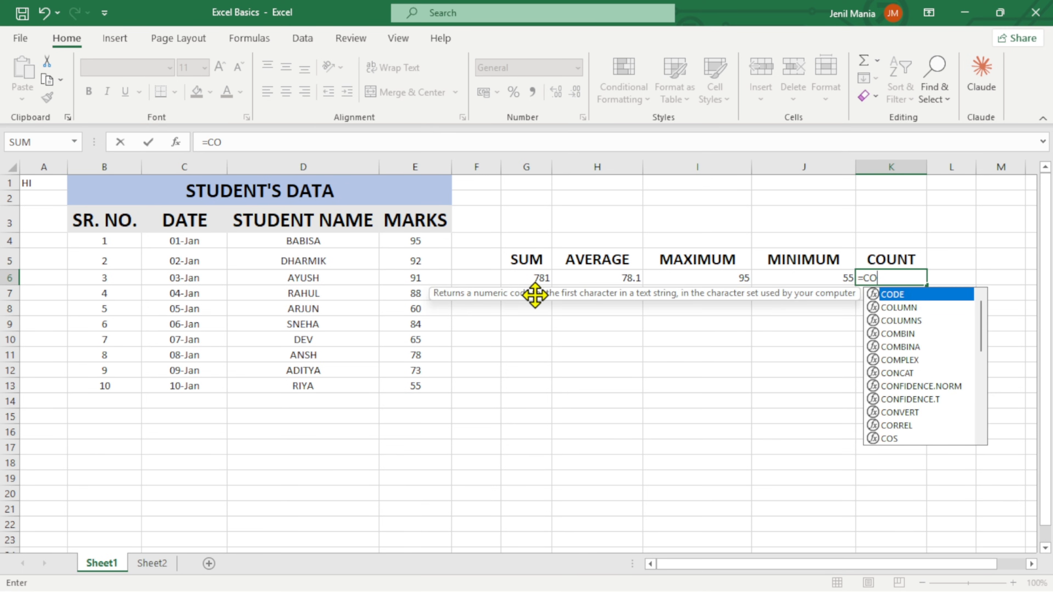
text(UNT()
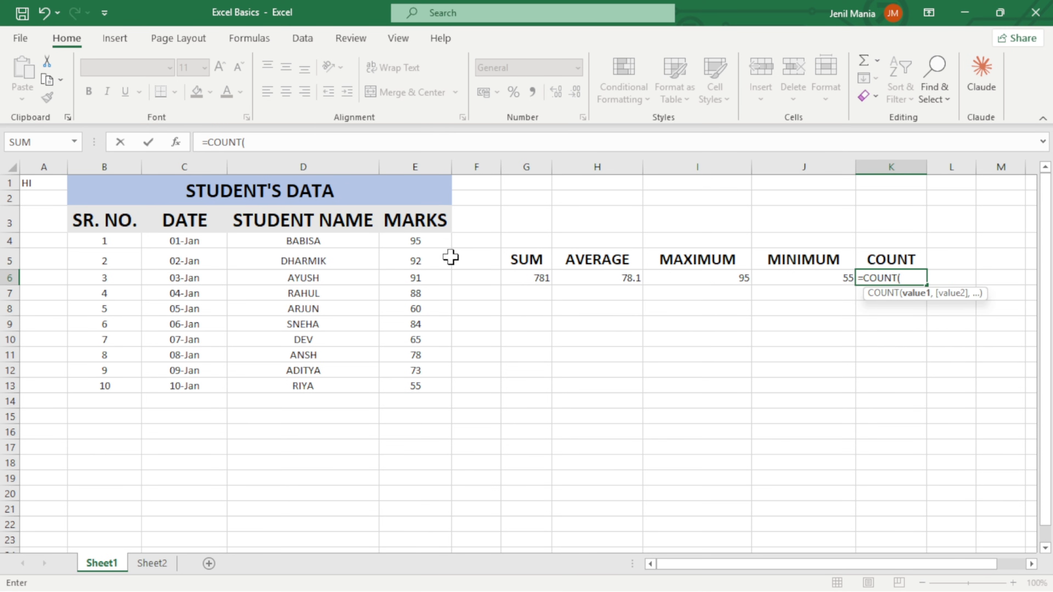
drag(434, 240, 430, 384)
key(Return)
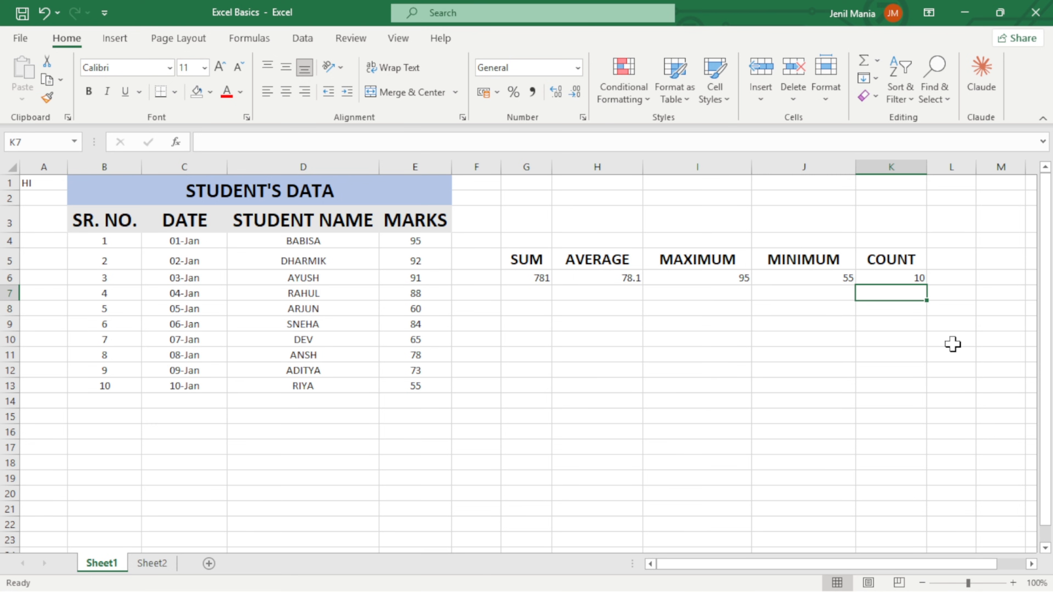
click(412, 431)
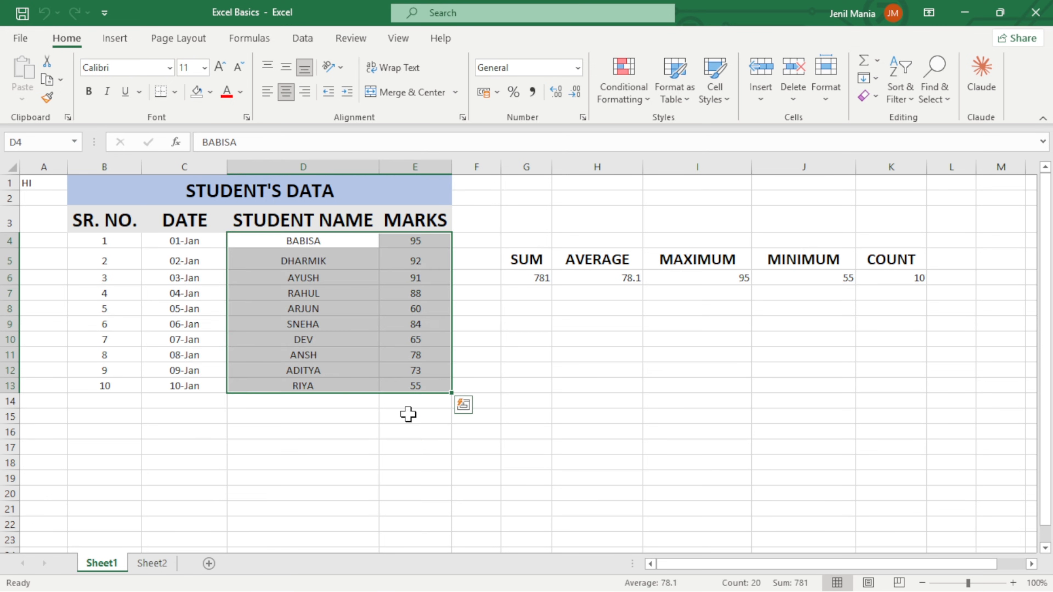
click(409, 416)
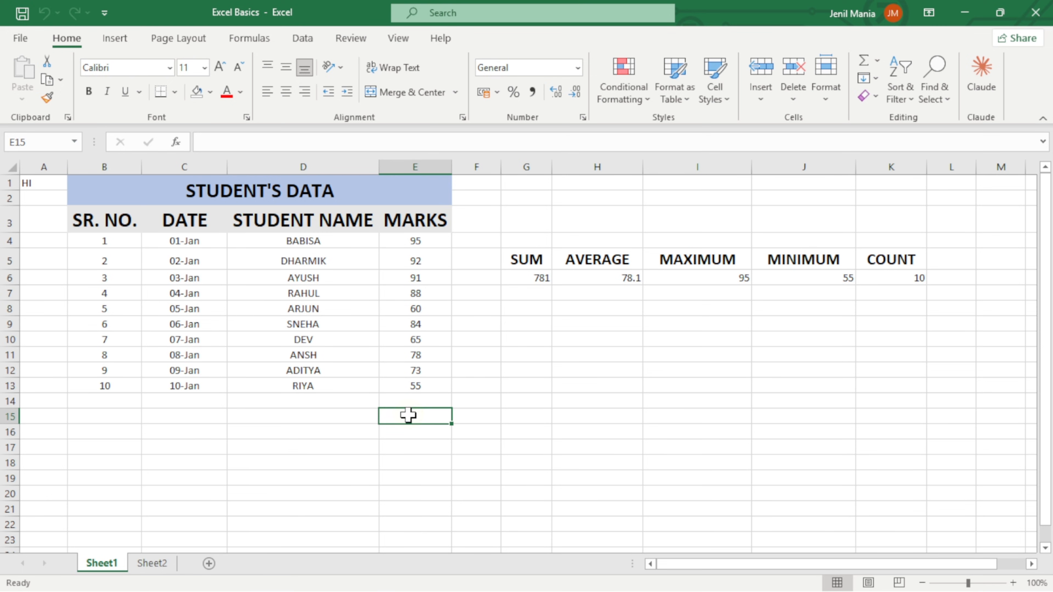
Add a new worksheet and copy the student names and marks in D4:E13 of Sheet1 into it, starting at D5.
click(209, 564)
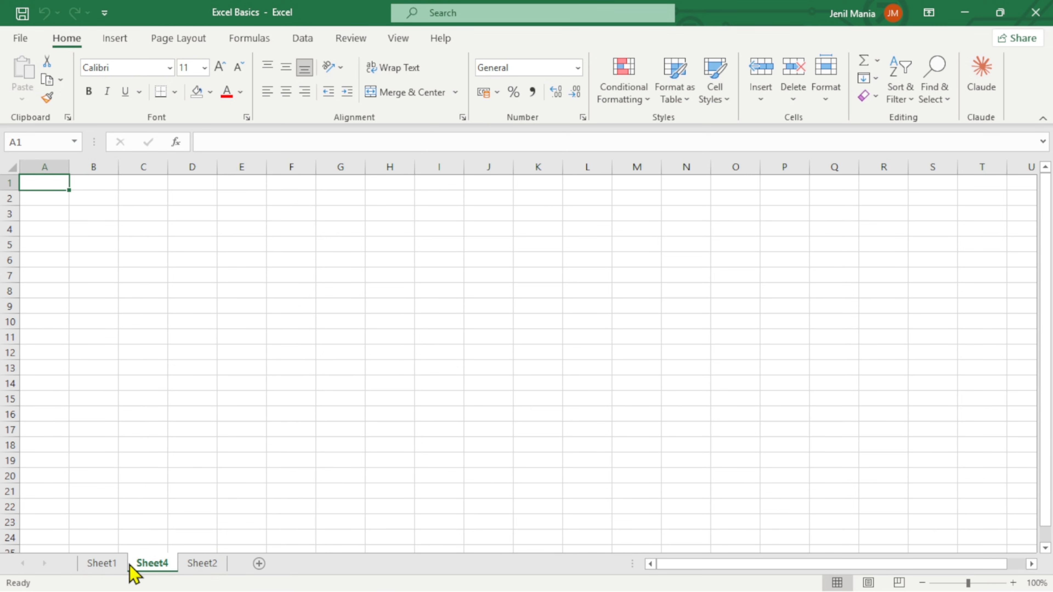
click(104, 569)
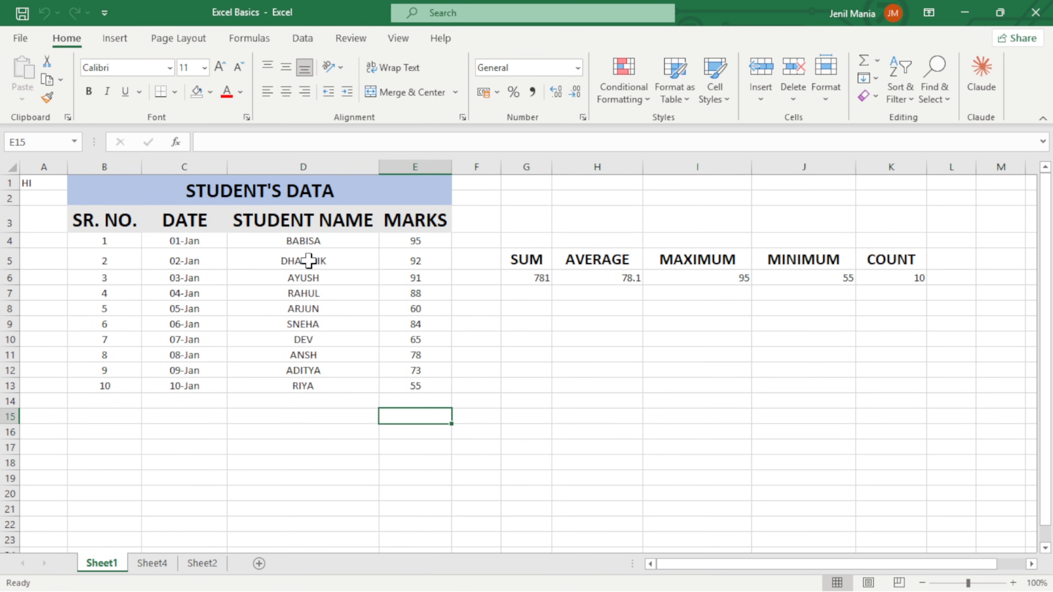
drag(303, 240, 419, 390)
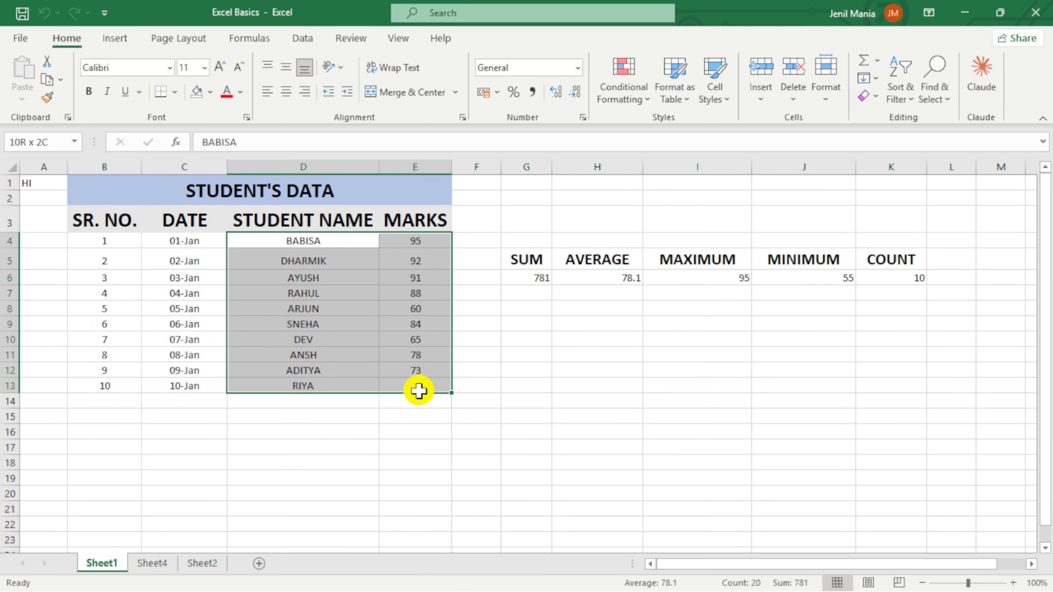
key(ctrl+c)
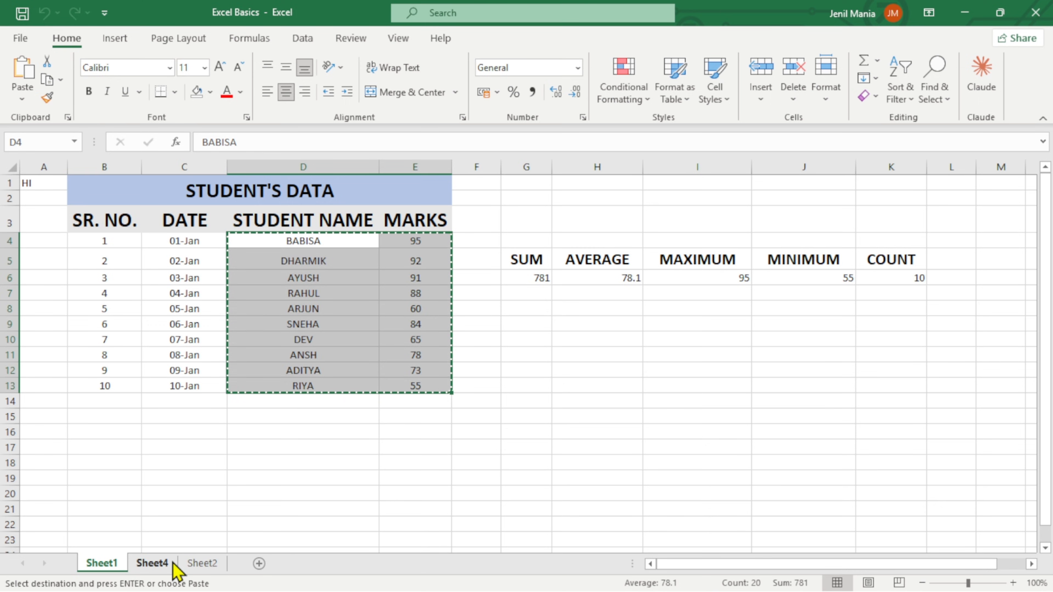
click(173, 566)
click(209, 245)
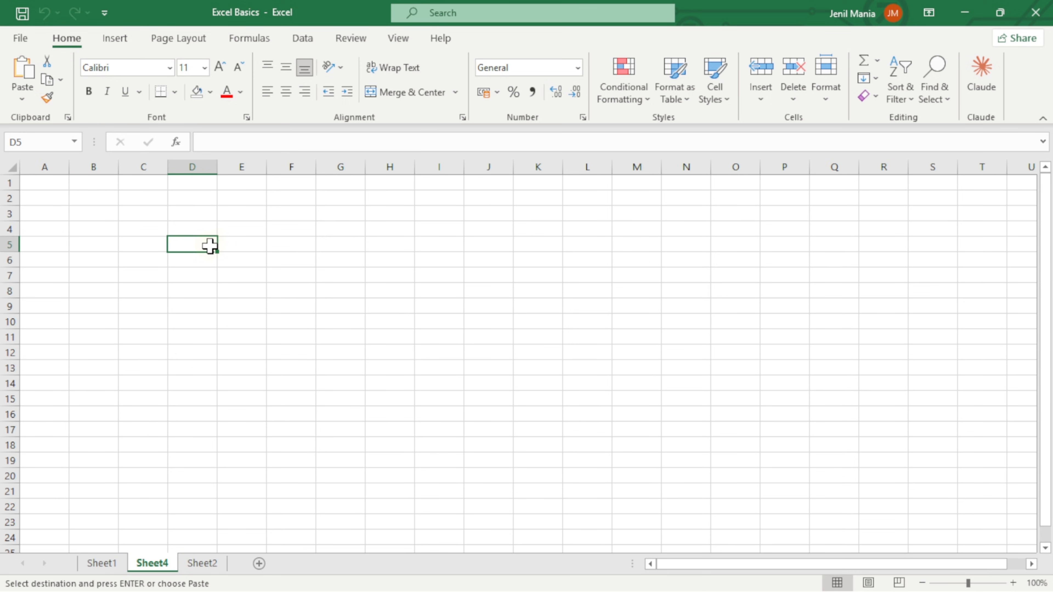
key(ctrl+v)
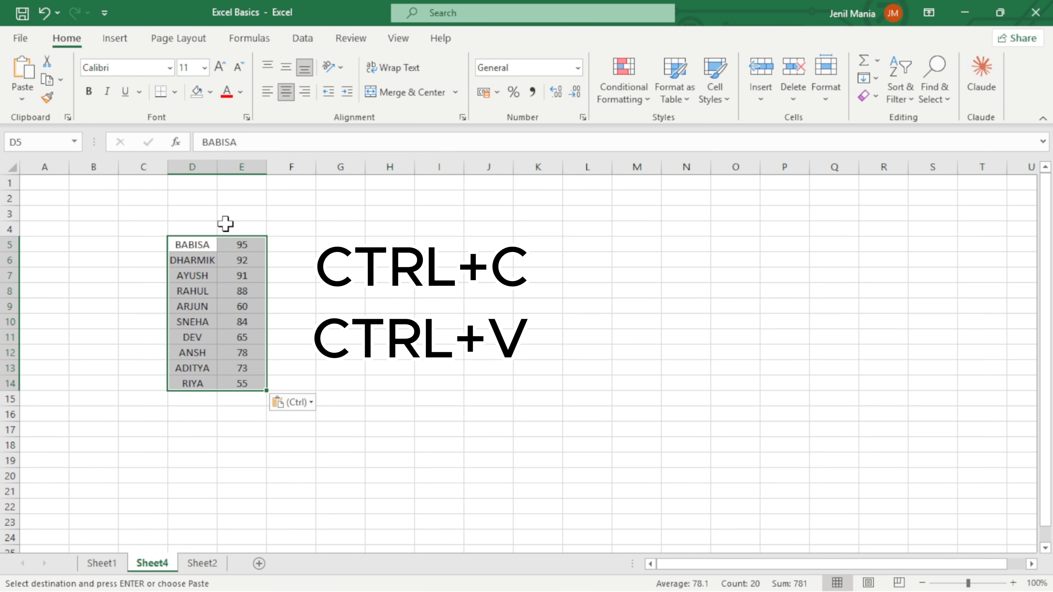
Enter the headers STUDEN NAME in D4 and MARKS in E4 above the pasted data.
click(210, 231)
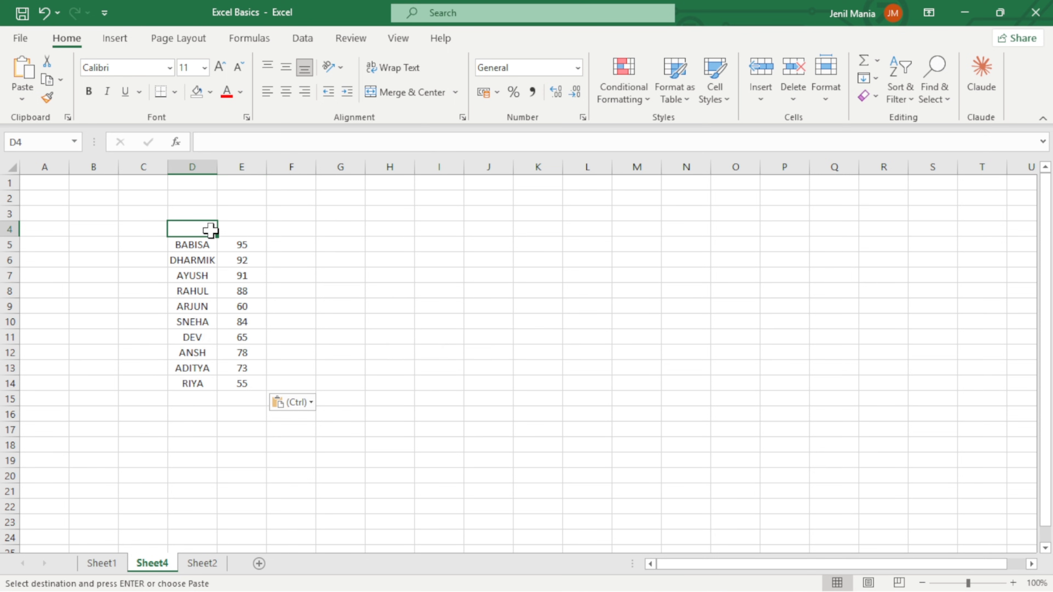
text(STU)
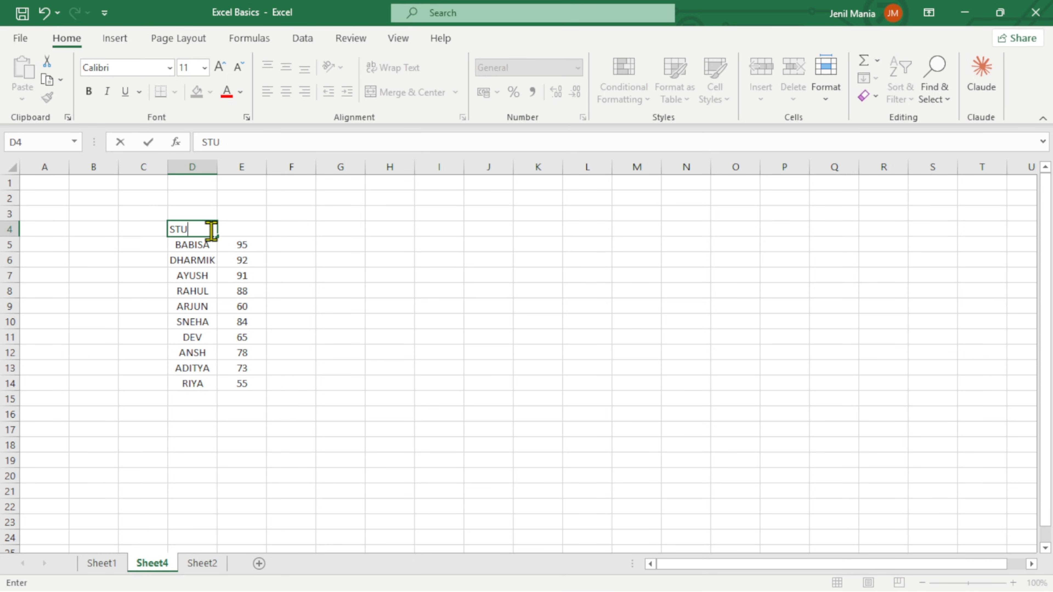
text(DEN)
text(T NAME)
key(Tab)
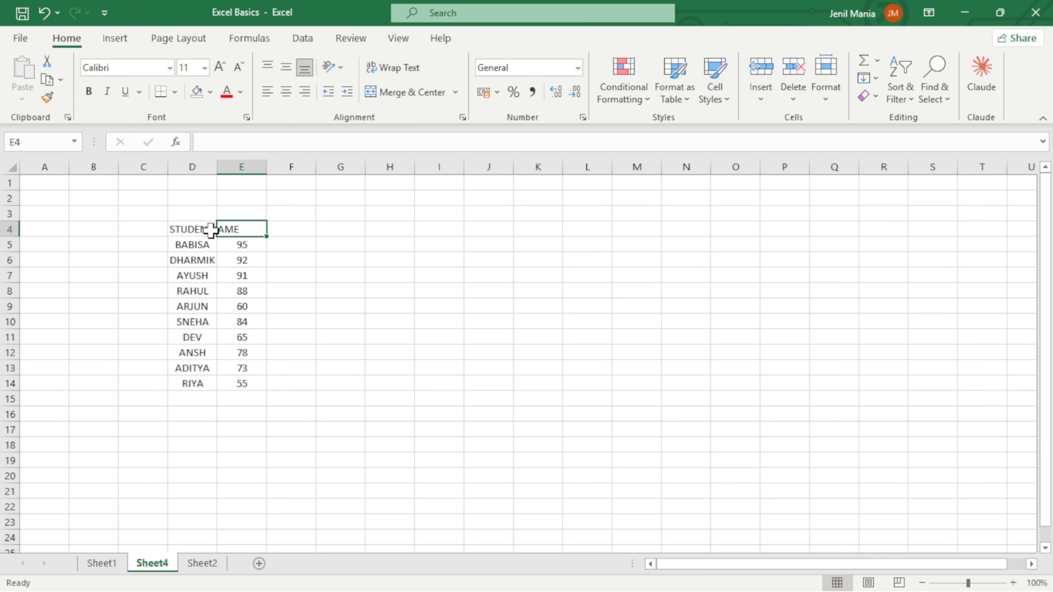
text(MARKS)
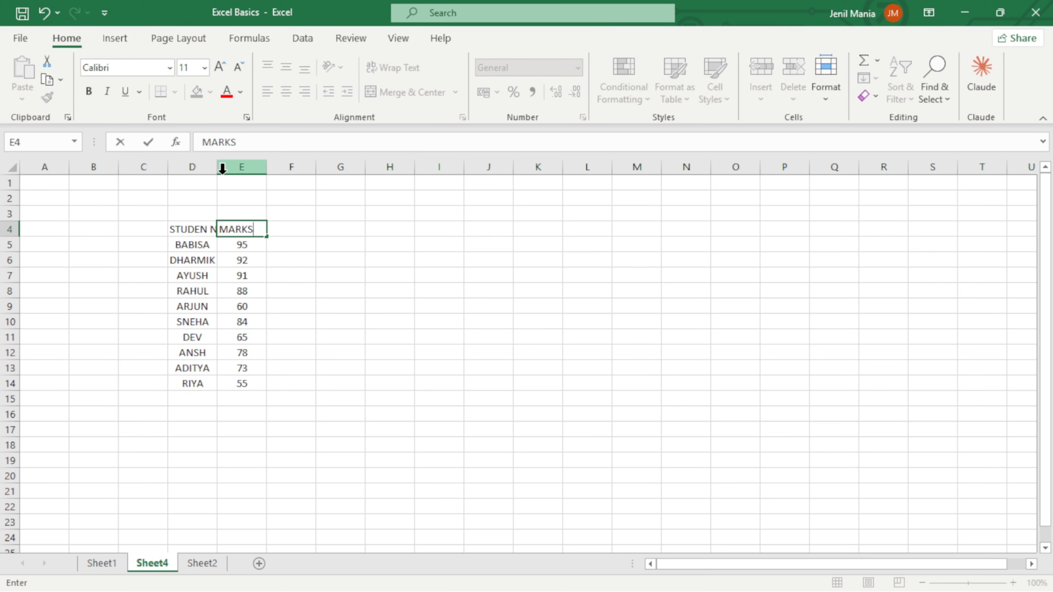
Autofit the widths of columns D and E to their contents.
click(212, 168)
double_click(216, 168)
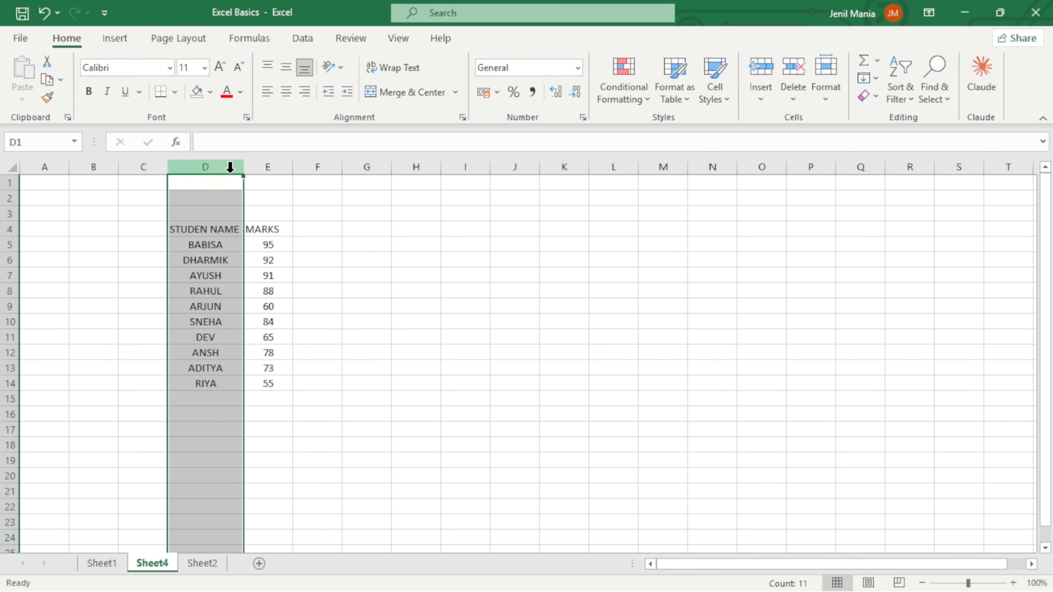
double_click(290, 167)
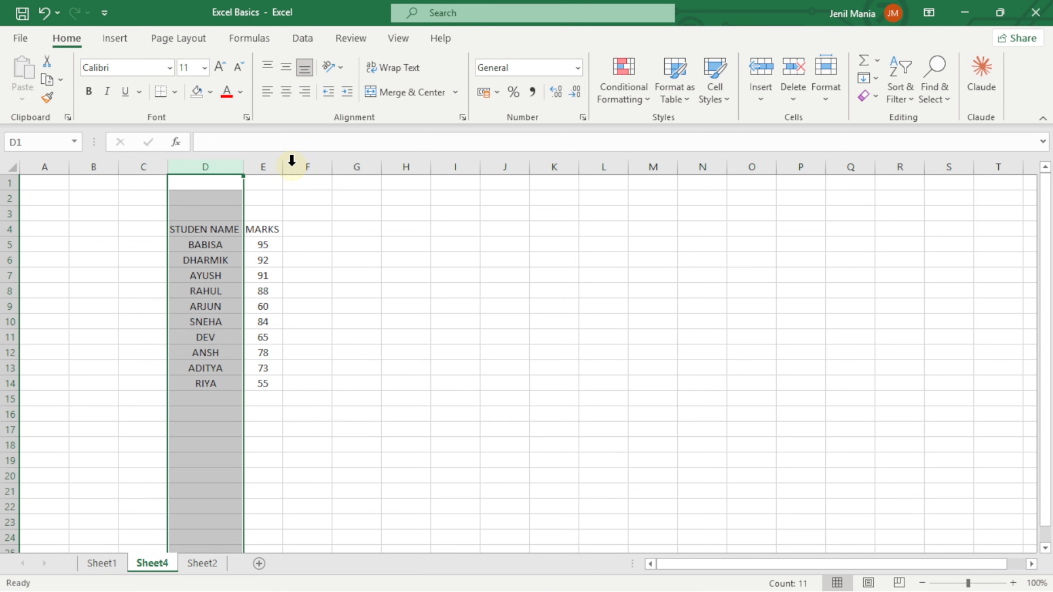
click(294, 228)
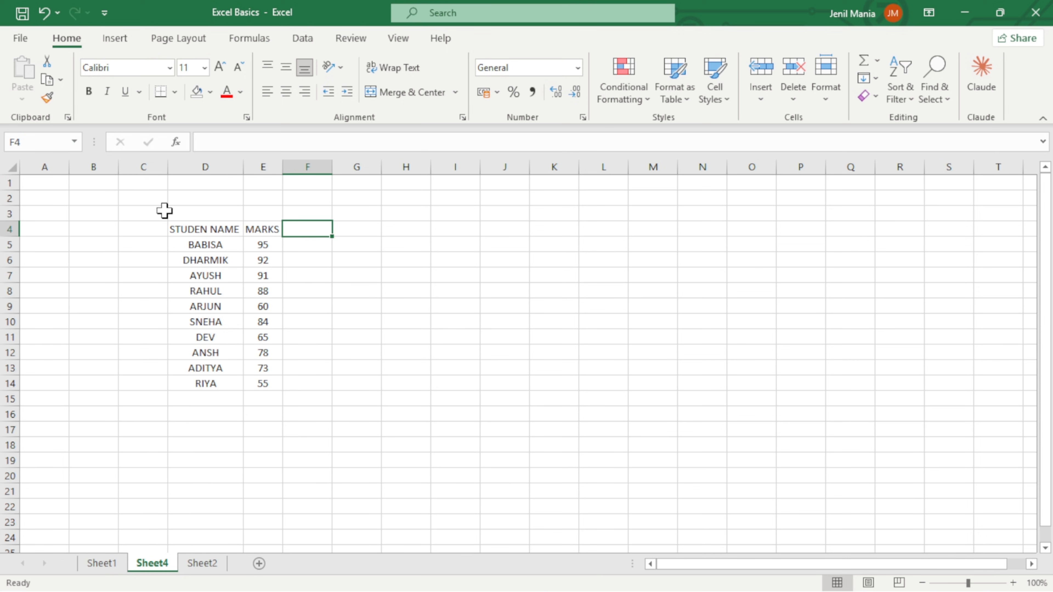
Enter the title STUDENT MARKS TRACKER in D2 above the table.
click(203, 200)
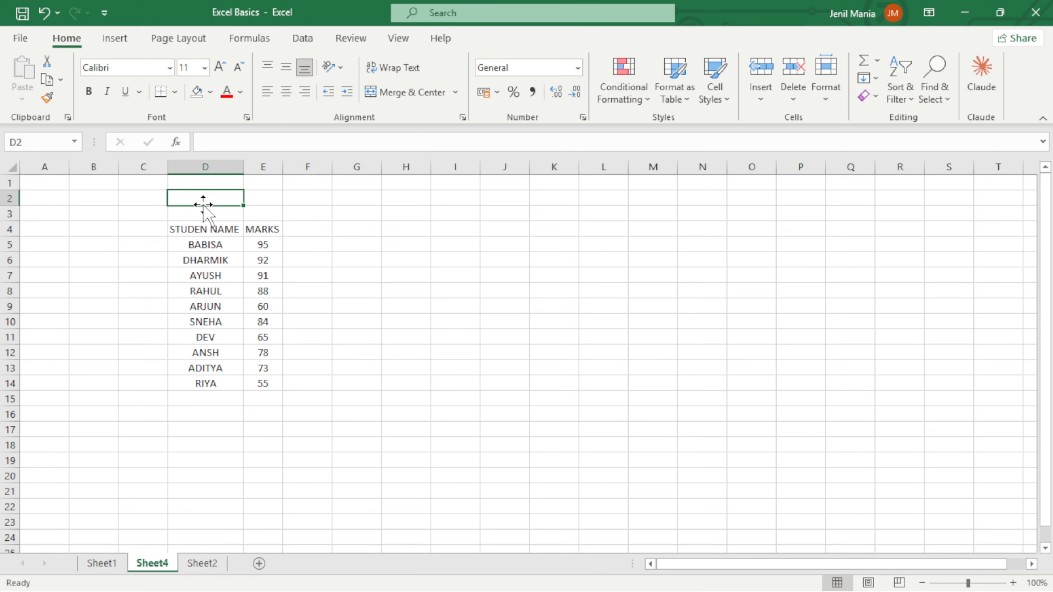
text(STUDENT )
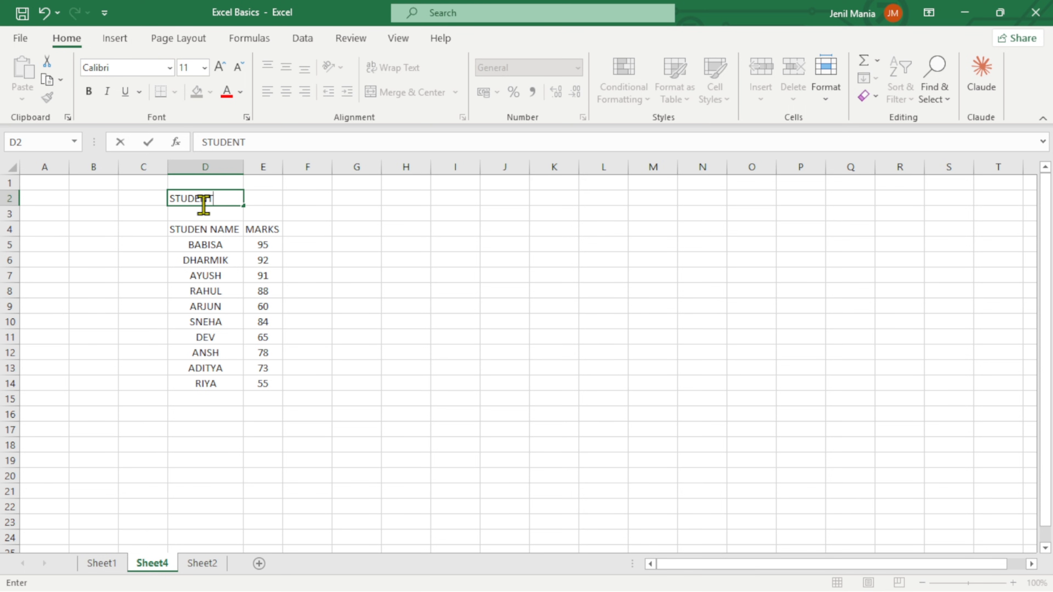
text(MARKS TRACKER)
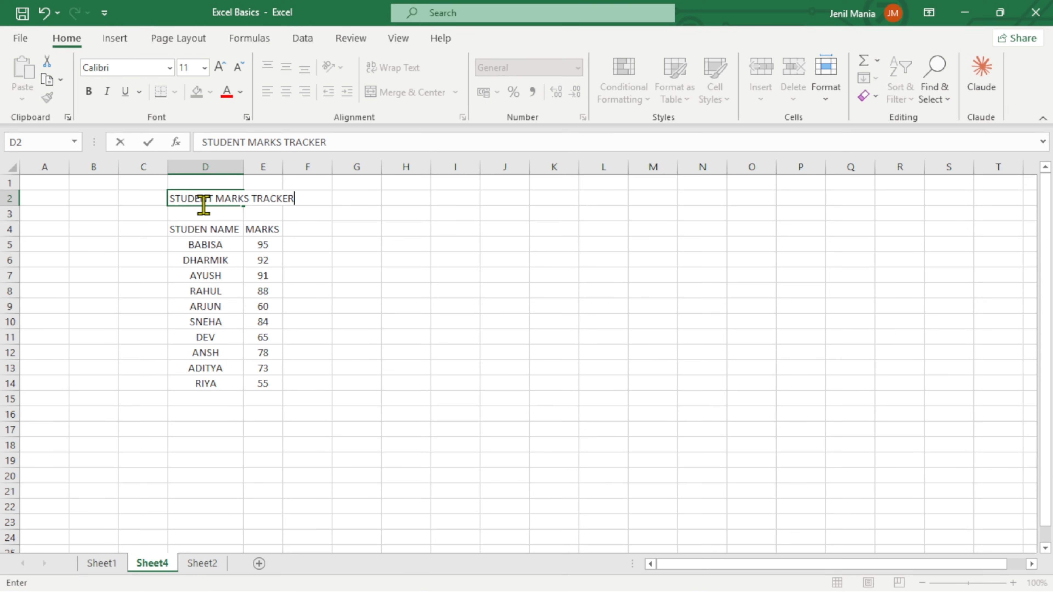
key(Tab)
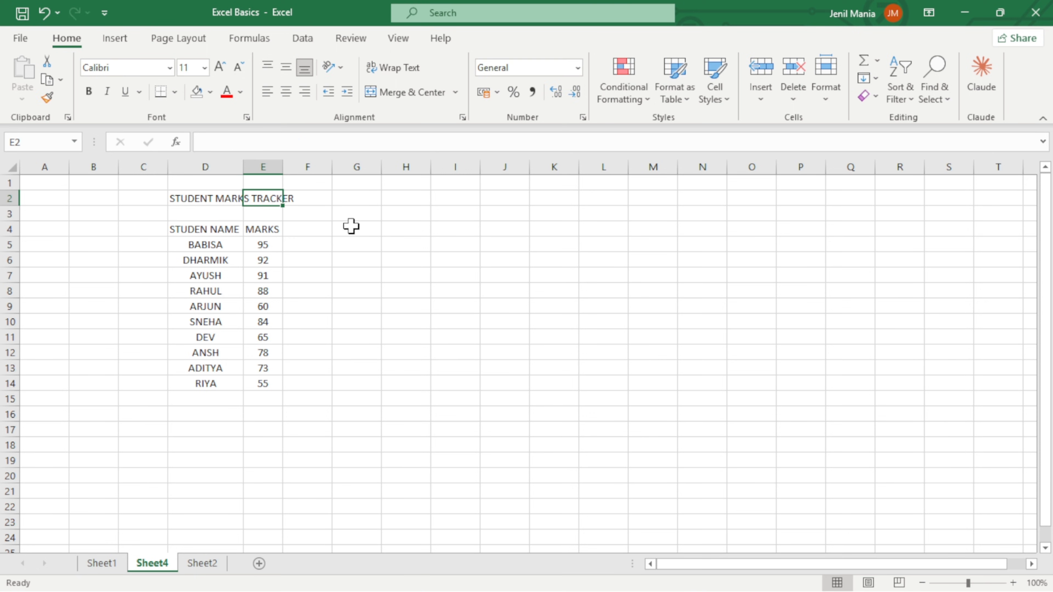
Merge and center the title across C2:F3, middle-align it vertically and make it bold.
drag(152, 198, 303, 214)
click(411, 92)
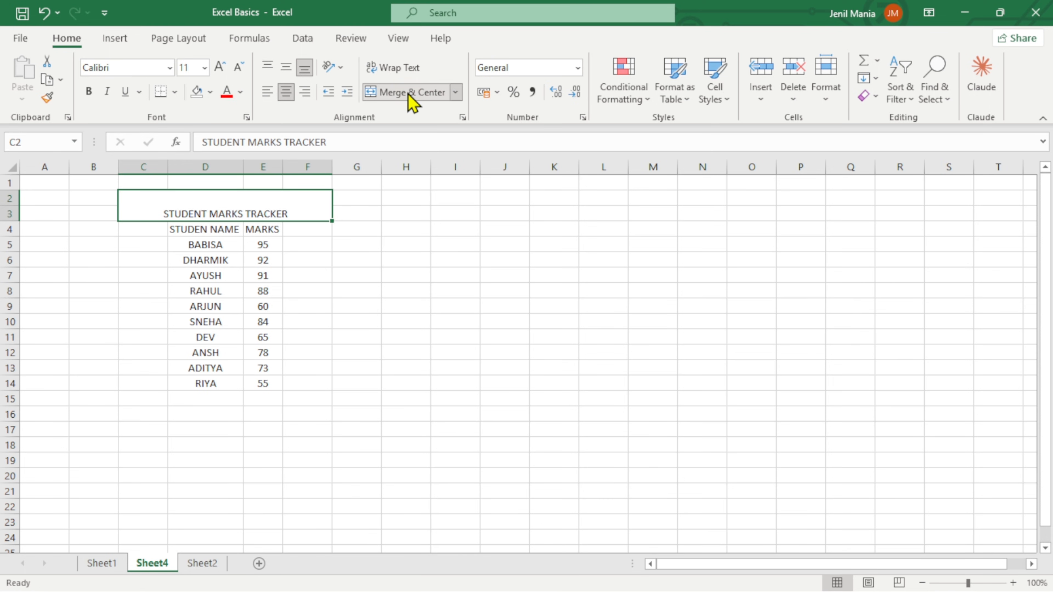
click(286, 67)
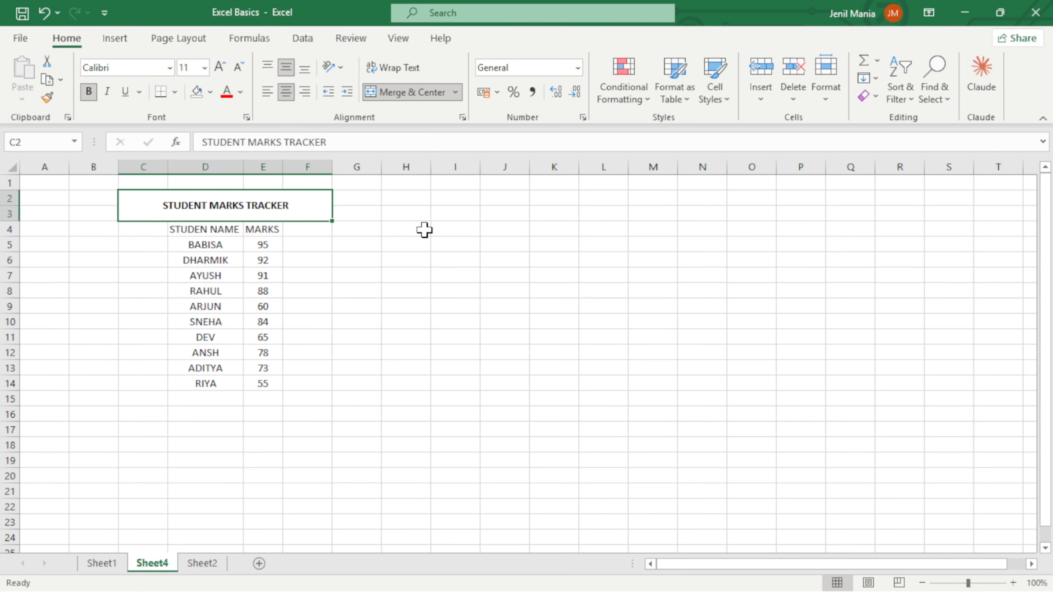
Enlarge the title text to size 16 and fill the merged title cell with the theme orange.
click(219, 67)
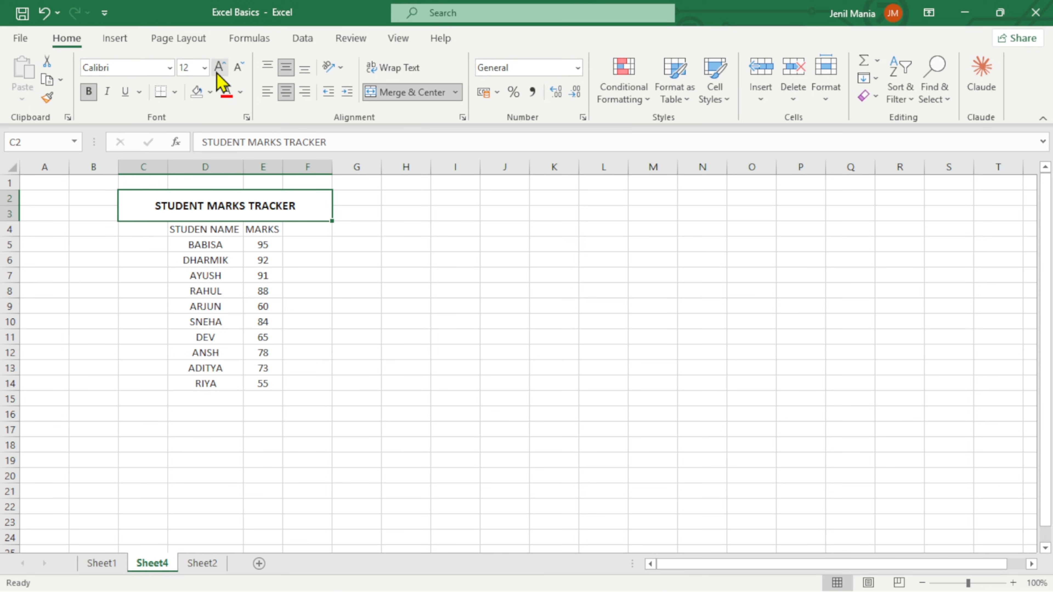
click(217, 74)
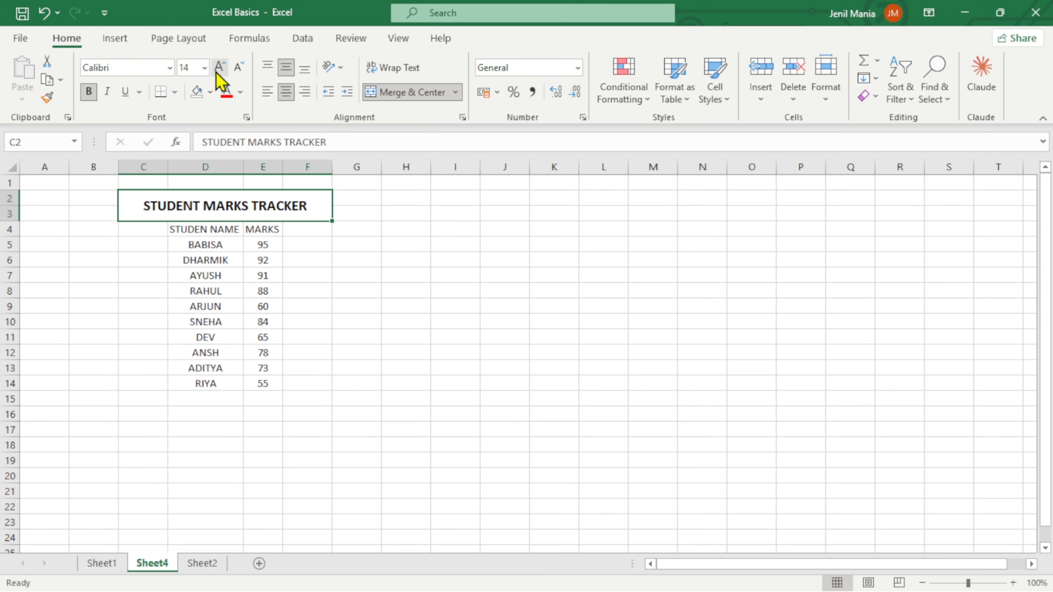
click(218, 71)
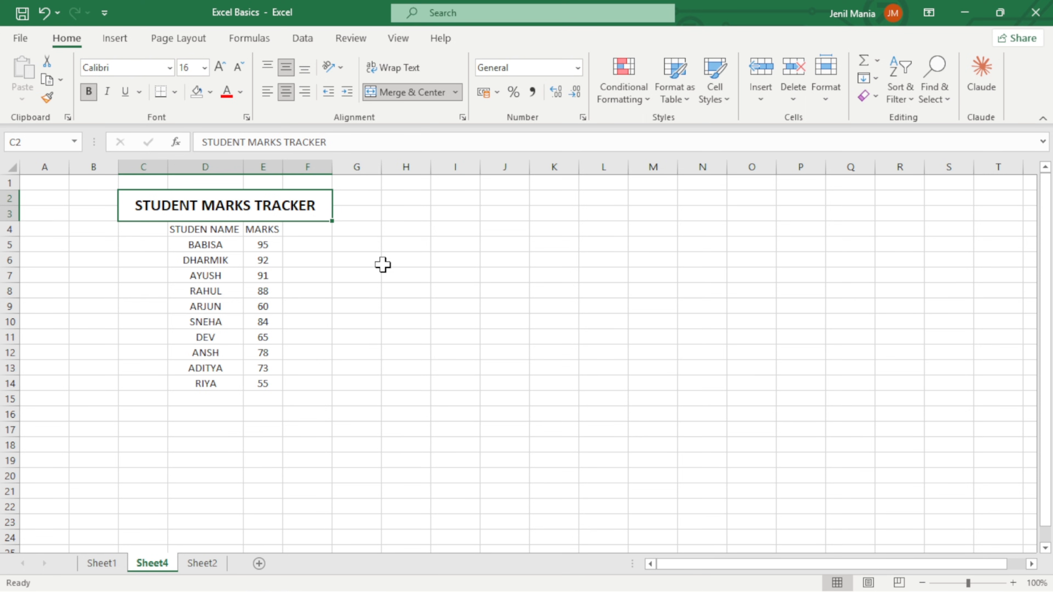
click(210, 91)
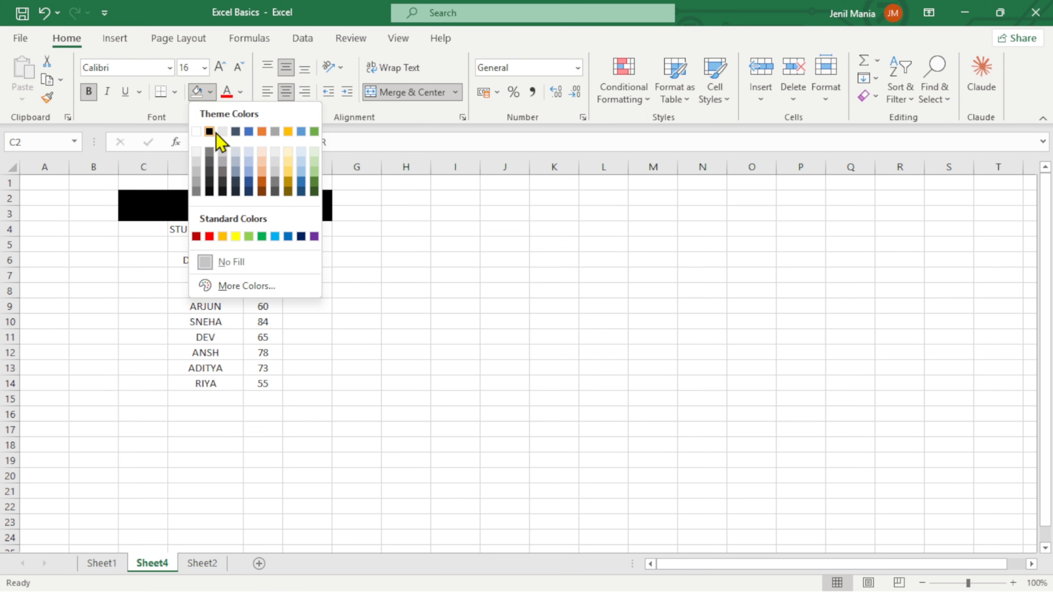
click(262, 132)
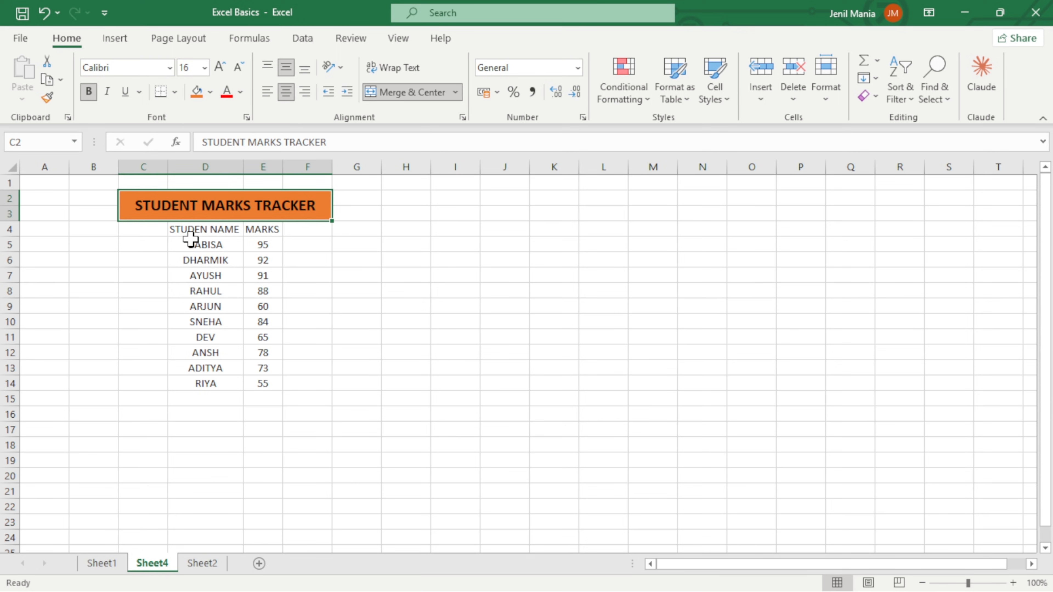
Correct the header in D4 to STUDENT NAME and autofit column D to it.
click(210, 233)
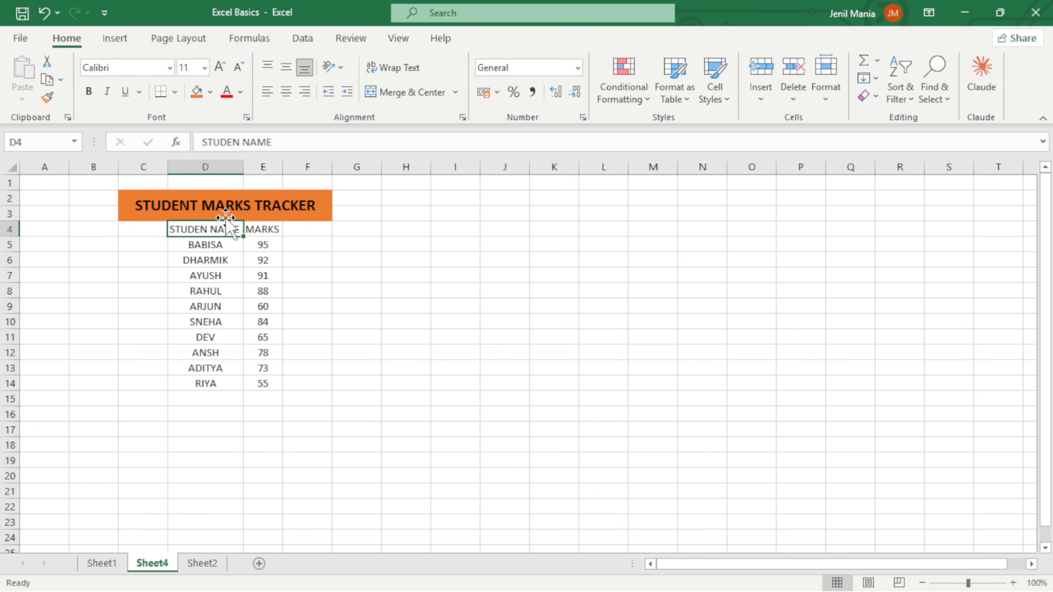
click(248, 142)
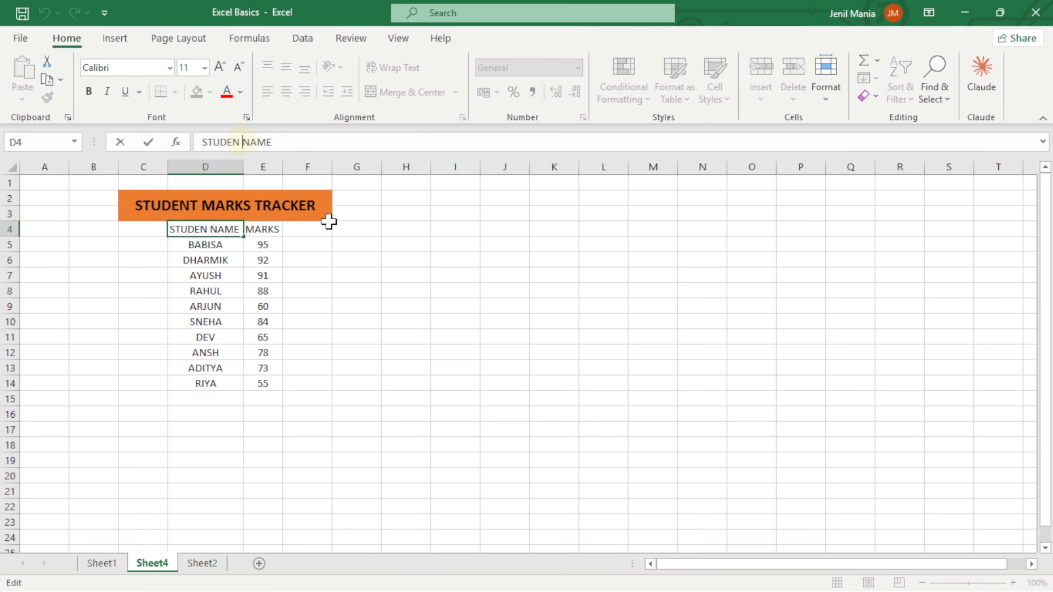
key(BackSpace)
text(T)
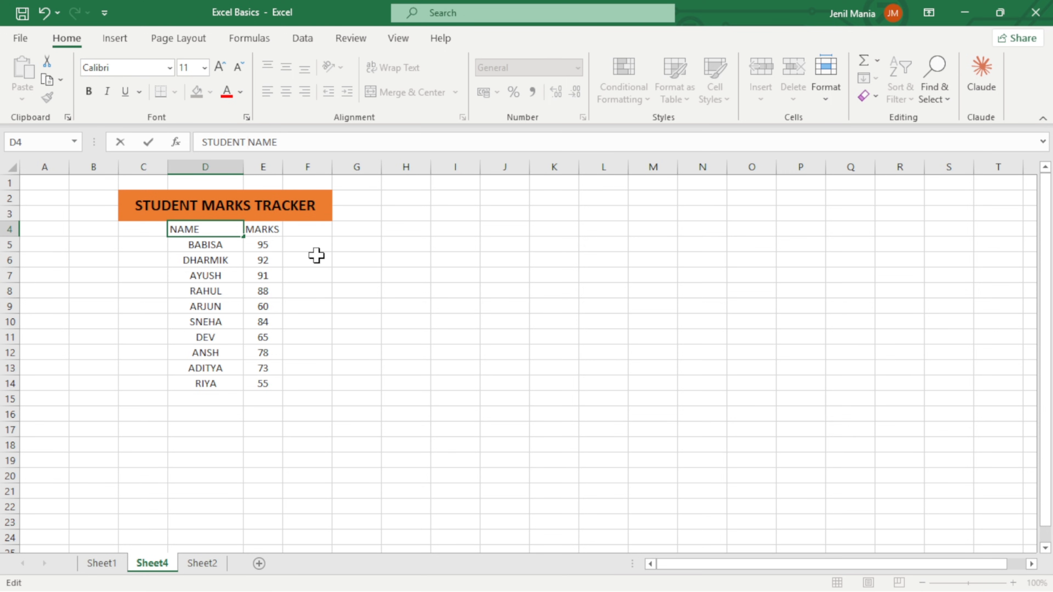
click(311, 233)
double_click(243, 167)
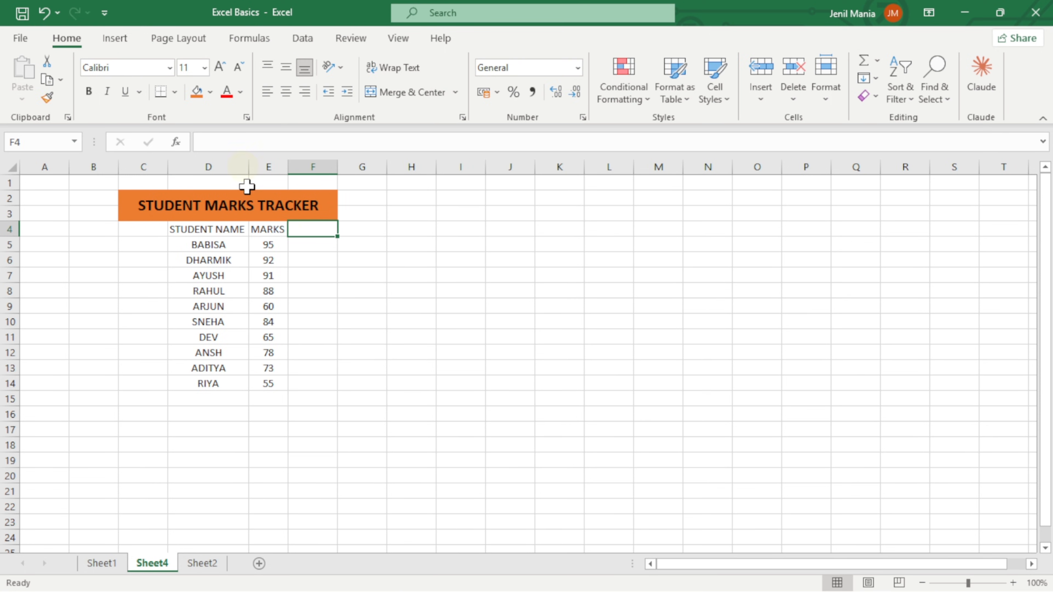
Format the headers in D4:E4 as bold size 14 and widen columns D and E to fit them.
drag(211, 229, 272, 229)
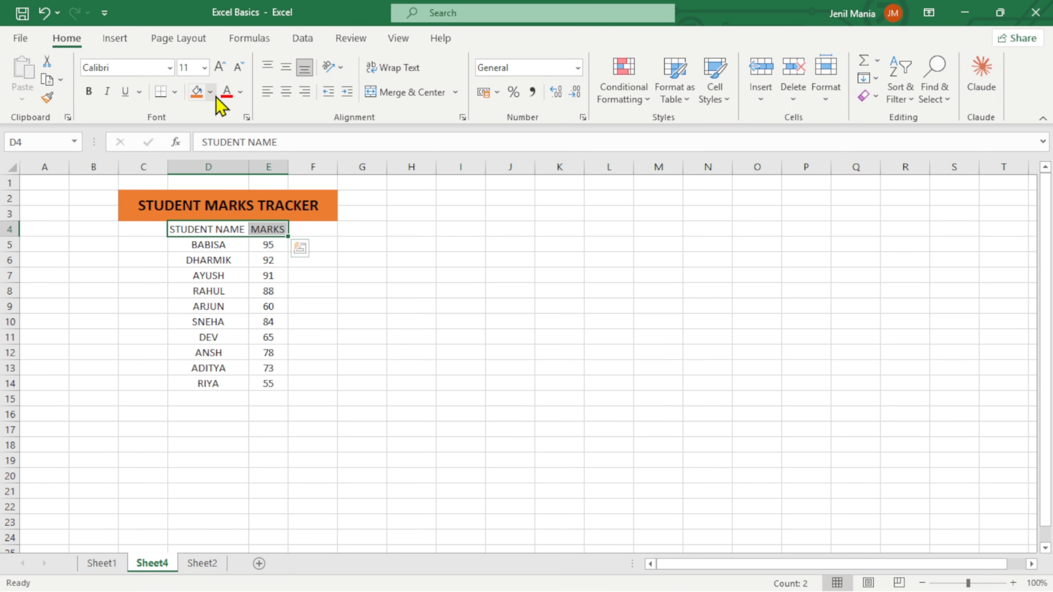
click(222, 67)
click(223, 67)
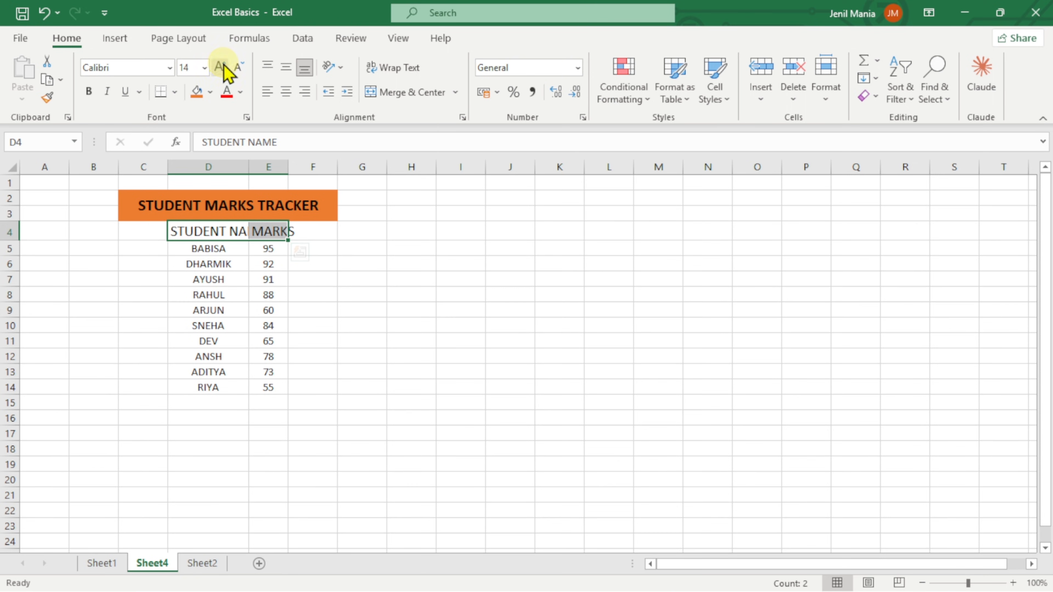
click(90, 92)
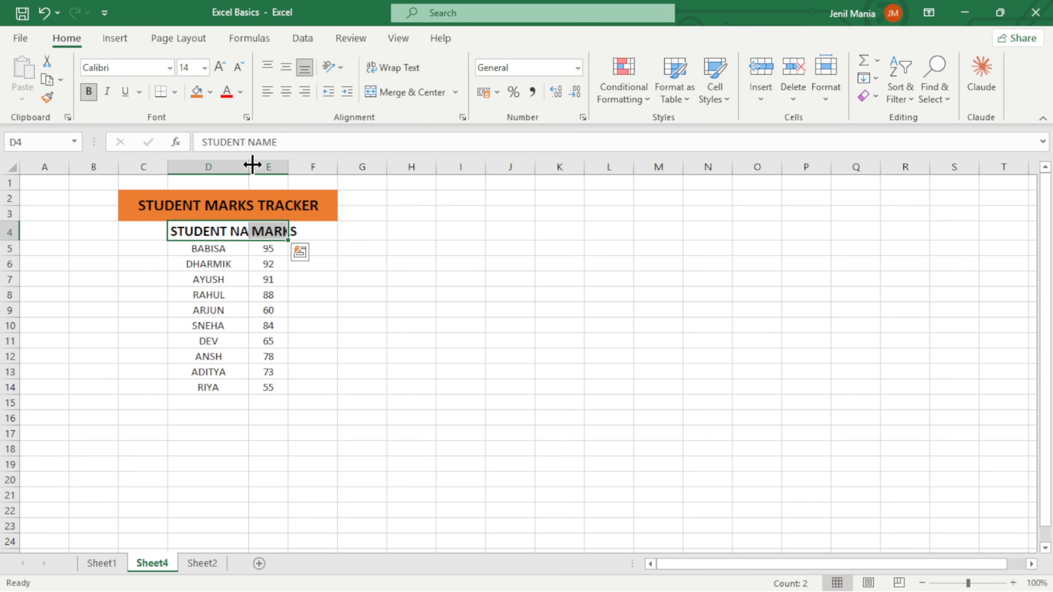
drag(252, 165, 328, 166)
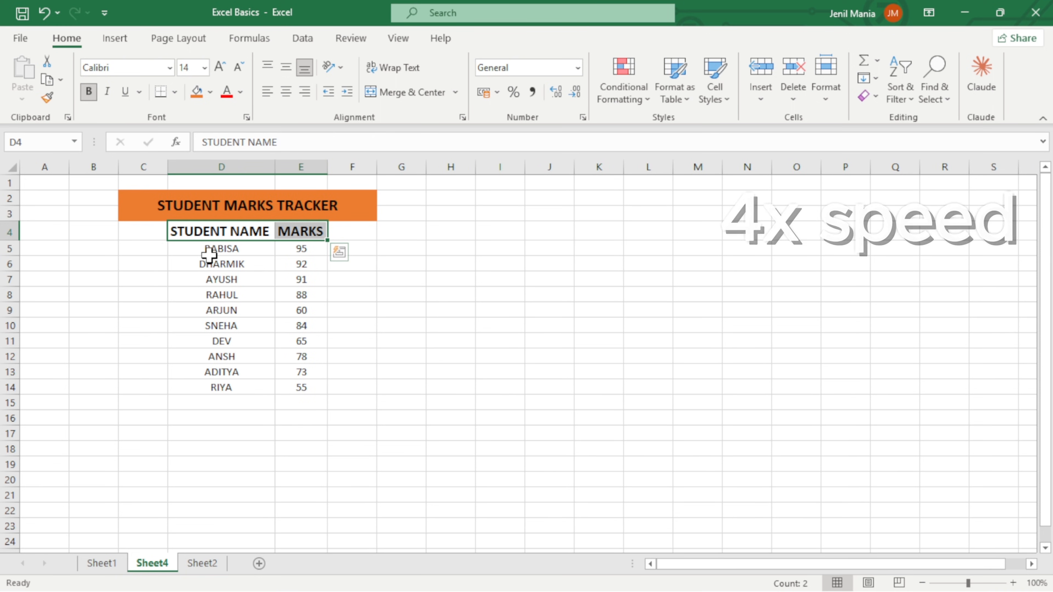
Enlarge the names and marks in D5:E14 to size 14 and the headers in D4:E4 to size 18.
drag(186, 229, 294, 231)
drag(232, 249, 308, 389)
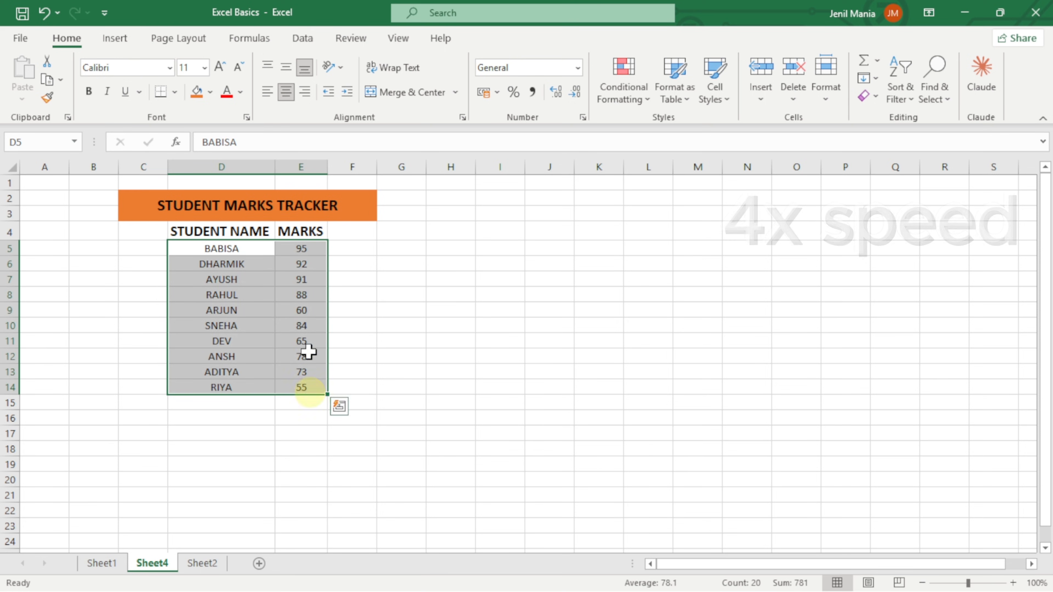
click(221, 67)
click(221, 67)
drag(219, 233, 300, 232)
click(221, 67)
Increase the title's font size to 20 and widen columns D and E to fit the enlarged headers.
click(221, 68)
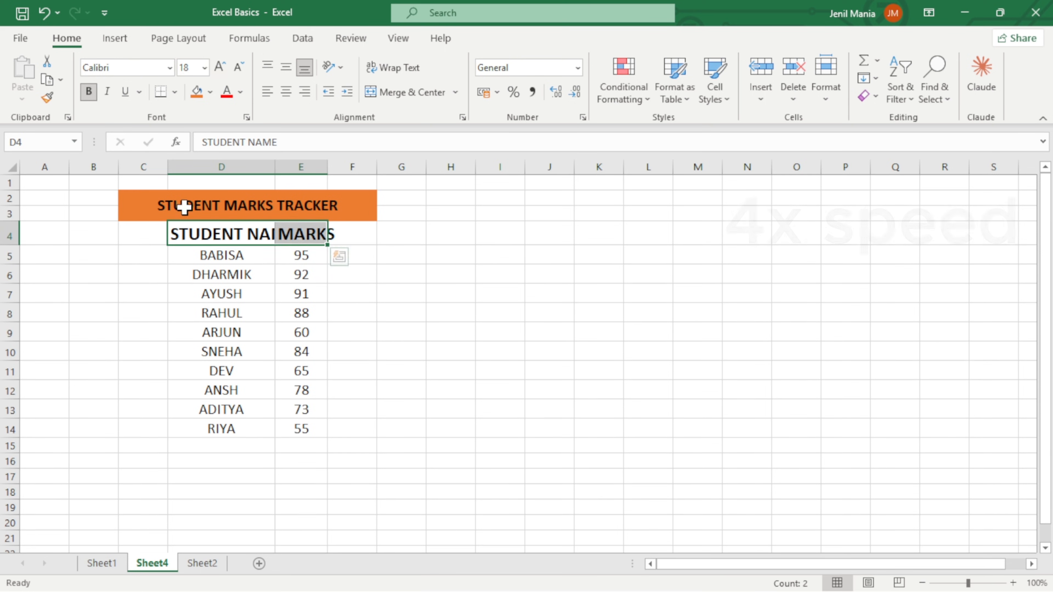
click(184, 207)
click(221, 68)
click(221, 67)
drag(276, 167, 364, 173)
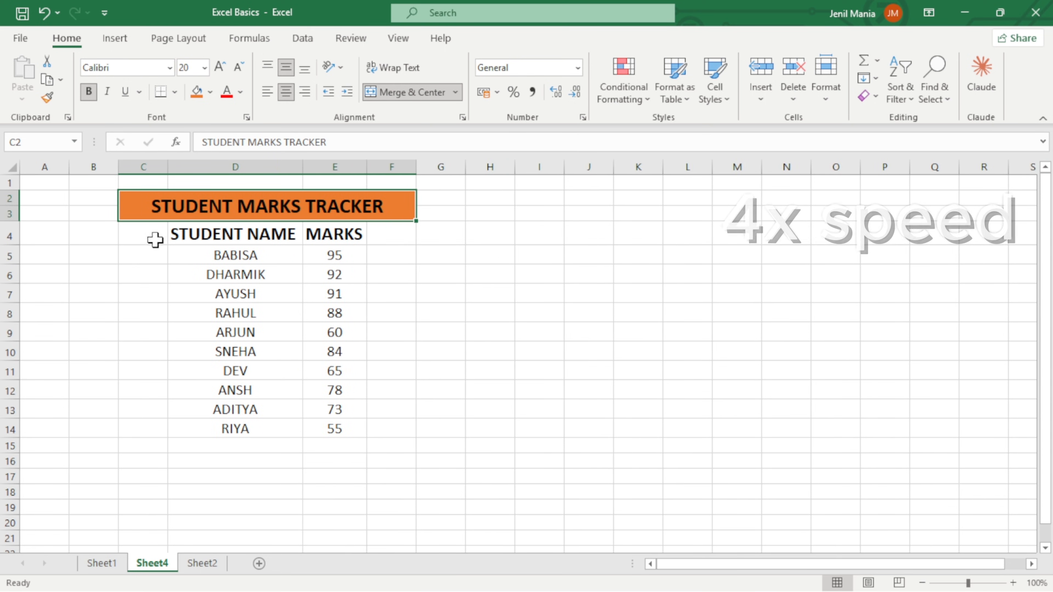
Move the names and marks table from D4:E14 to start at C4 and autofit column C to its contents.
drag(186, 235, 326, 428)
key(ctrl+c)
click(155, 235)
key(ctrl+v)
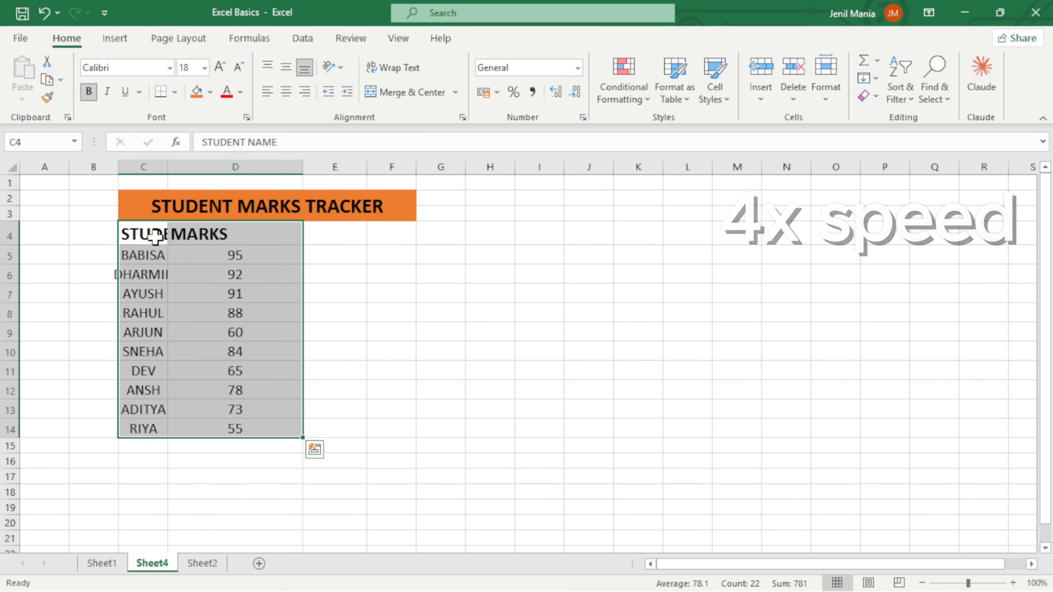
double_click(168, 167)
double_click(388, 168)
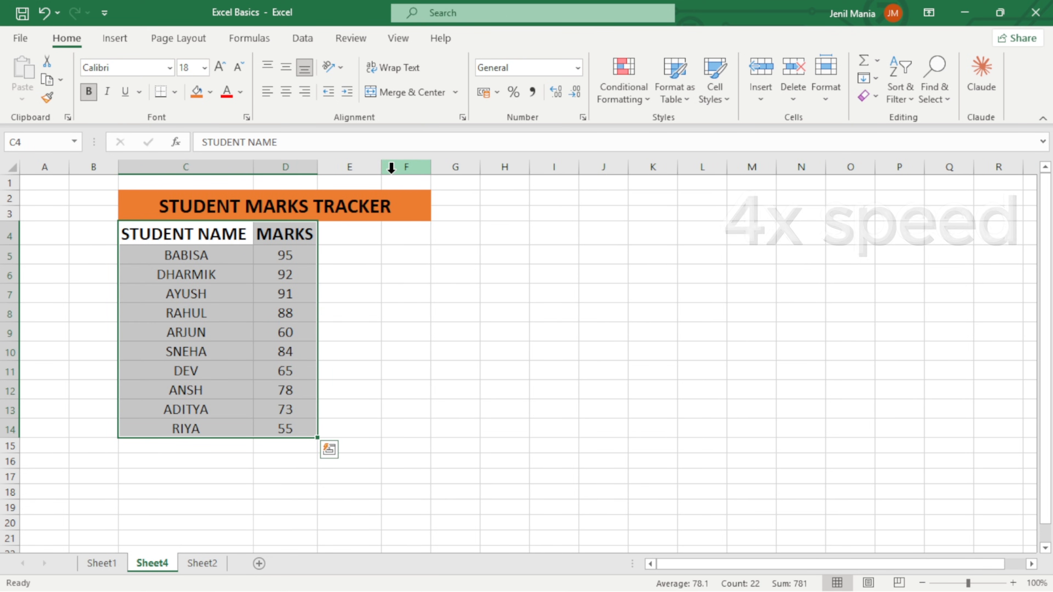
Insert a blank column between STUDENT NAME and MARKS, and merge and center its cells D4:D14.
click(362, 235)
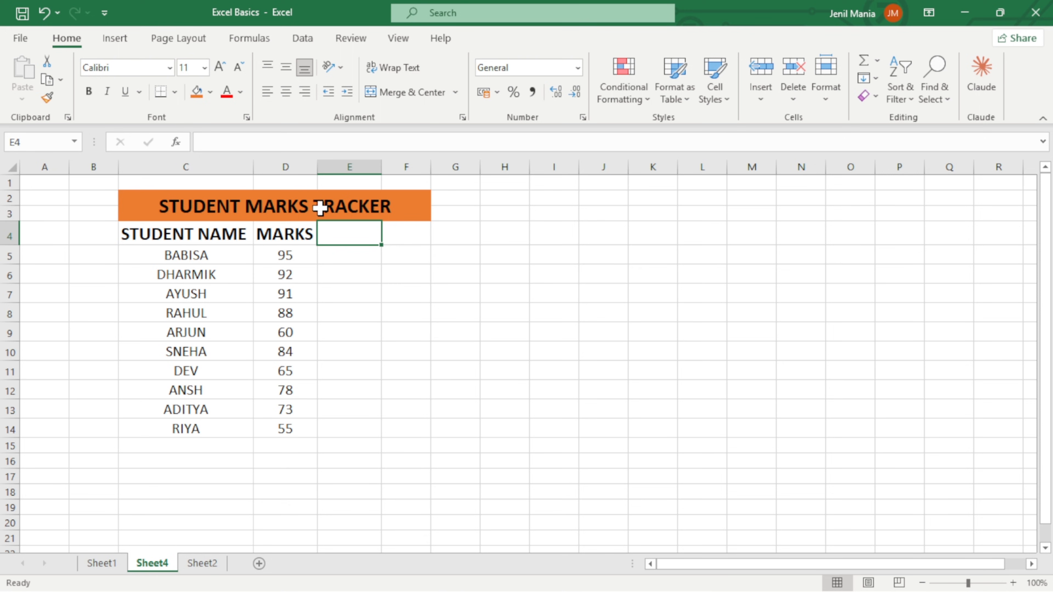
click(285, 164)
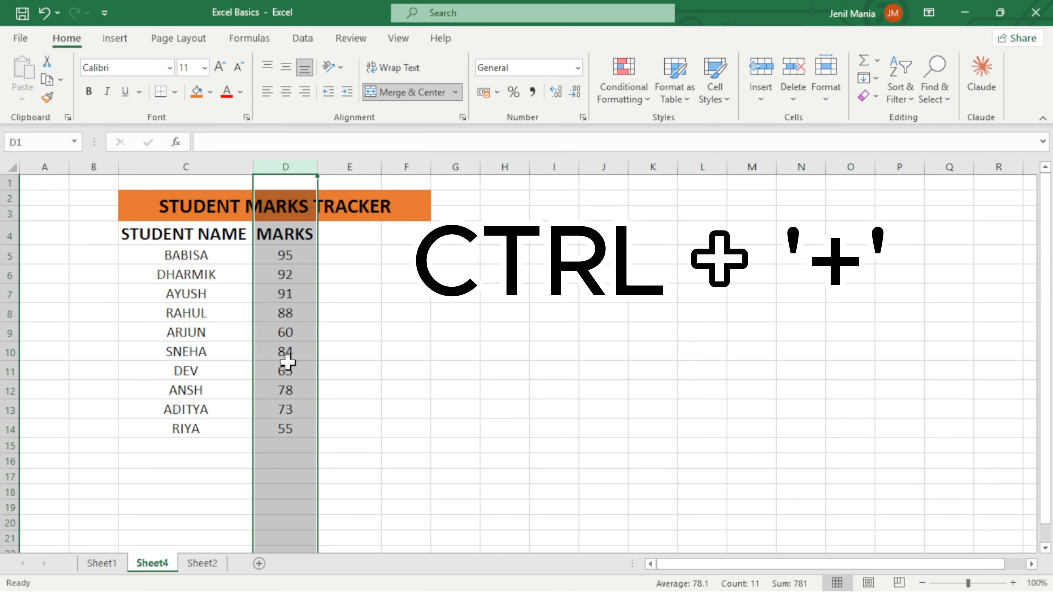
key(ctrl+plus)
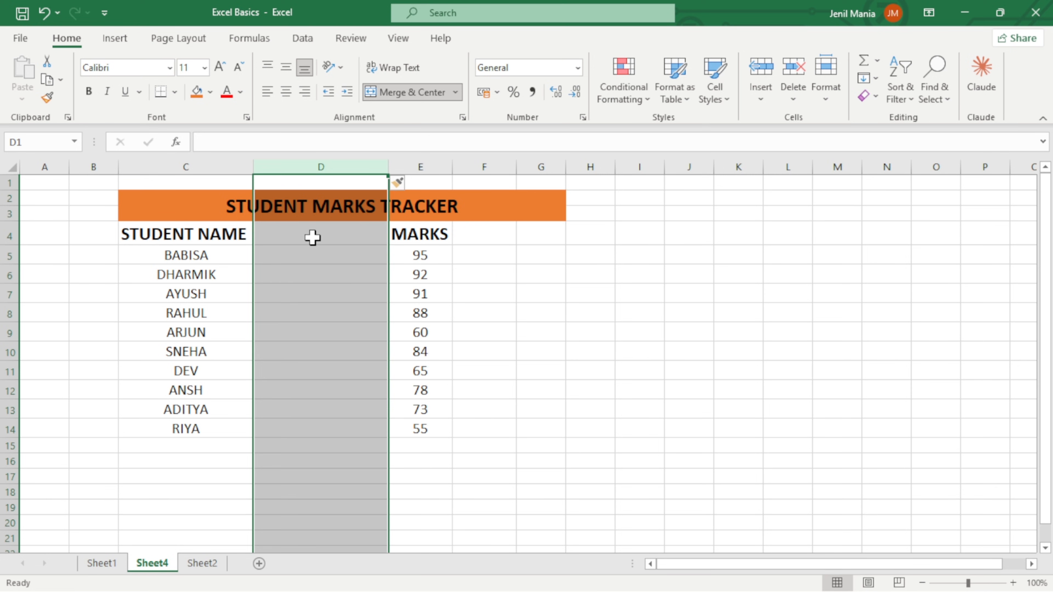
drag(312, 237, 316, 435)
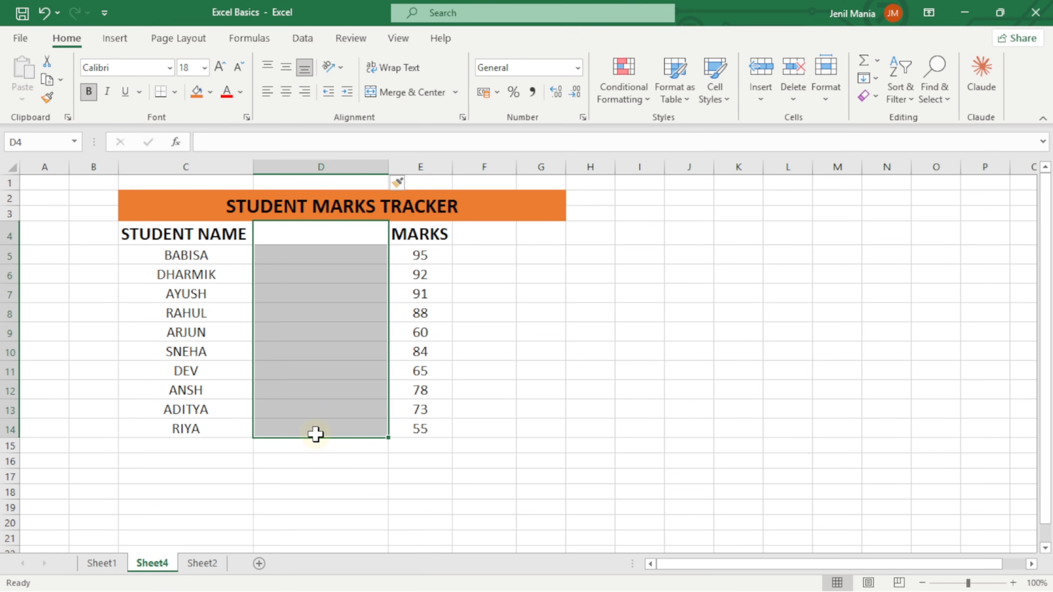
click(419, 93)
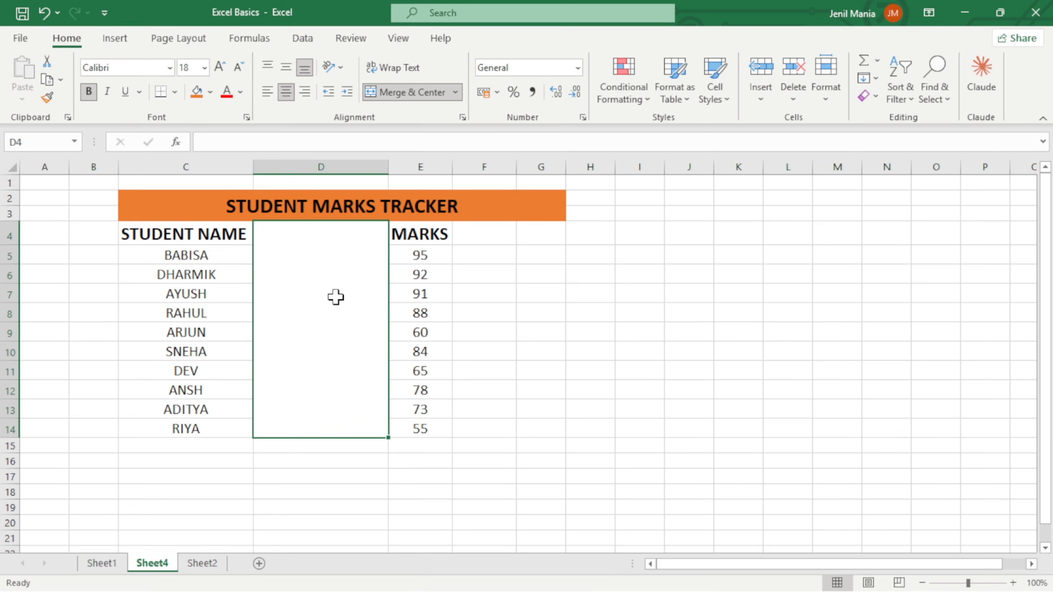
Enter PARAMETER in the merged cell D4:D14.
text(param)
key(BackSpace)
key(BackSpace)
key(BackSpace)
key(BackSpace)
key(BackSpace)
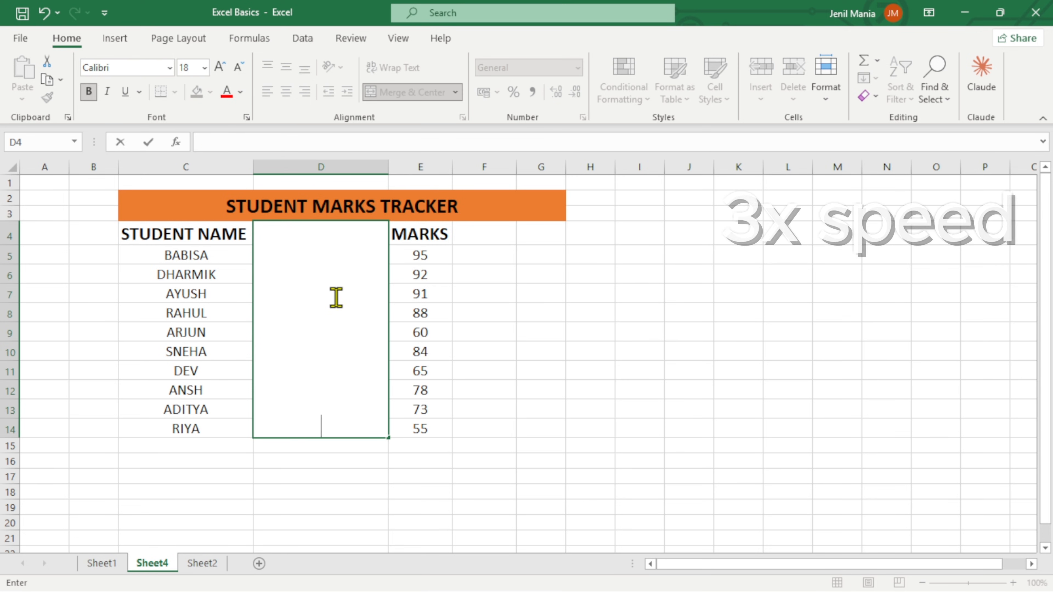
text(PARAMETER)
key(BackSpace)
text(ER)
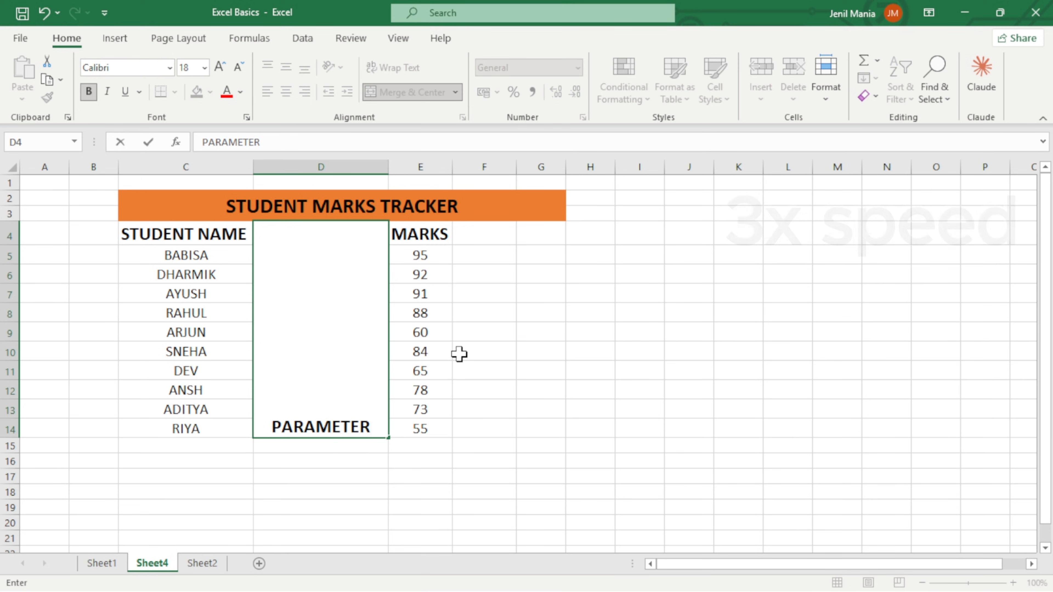
key(Return)
Rotate the PARAMETER text down with middle alignment, and narrow column D to about the width of the summary labels.
click(355, 320)
click(332, 67)
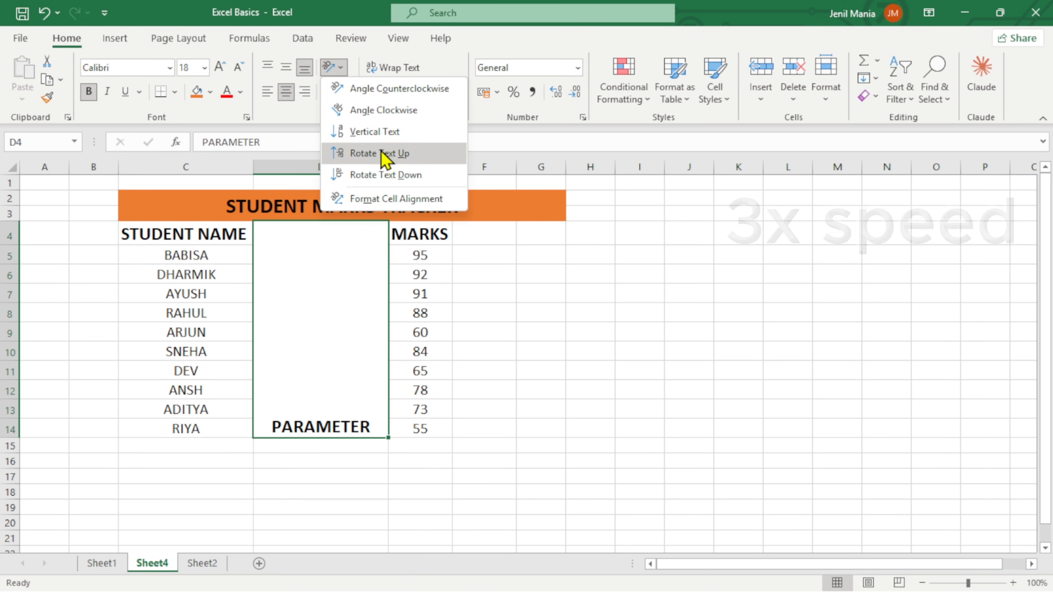
click(397, 173)
click(285, 67)
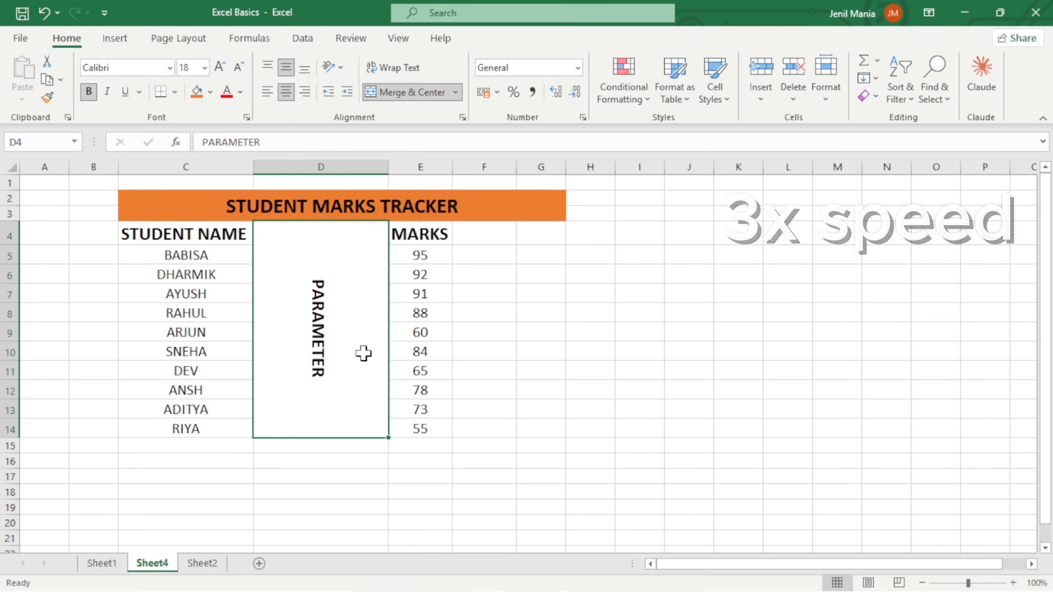
drag(388, 168, 331, 169)
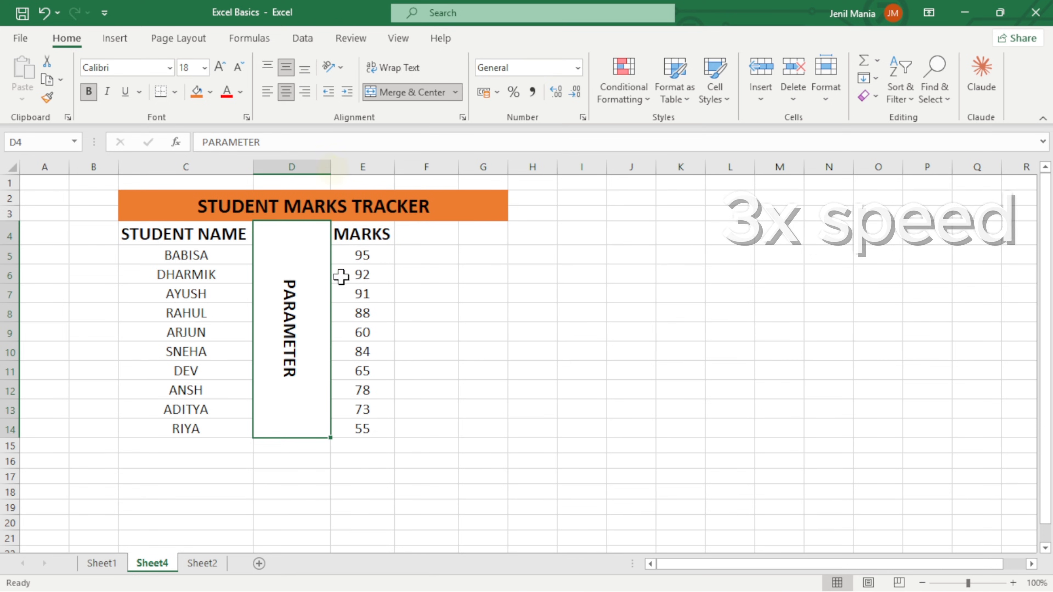
Enter the labels SUM, AVERAGE, MIN, MAX and COUNT in cells D15:D19 below the PARAMETER cell.
scroll(332, 287, down, 1)
click(313, 401)
text(SUM)
key(Return)
text(AVERAGE)
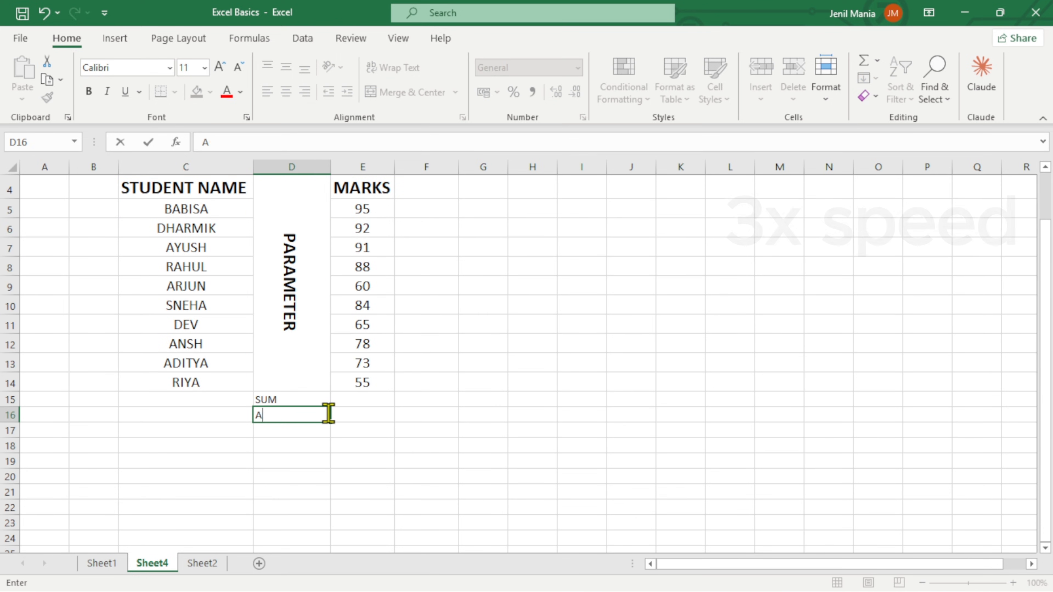
key(Return)
text(MIN)
key(Return)
text(MAX)
key(Return)
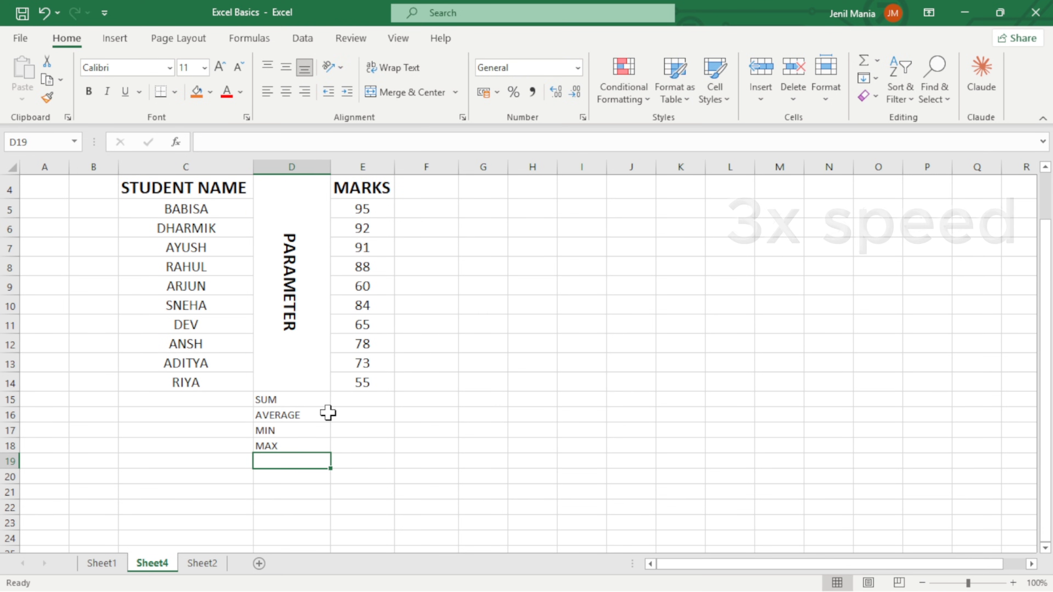
text(COUNT)
key(Return)
scroll(309, 332, down, 1)
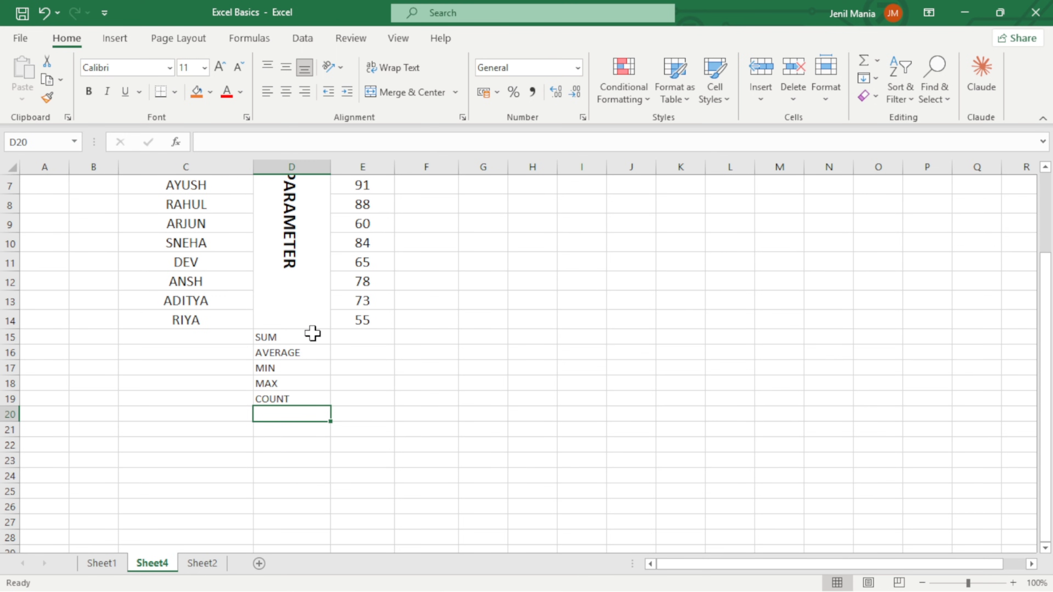
scroll(376, 449, up, 2)
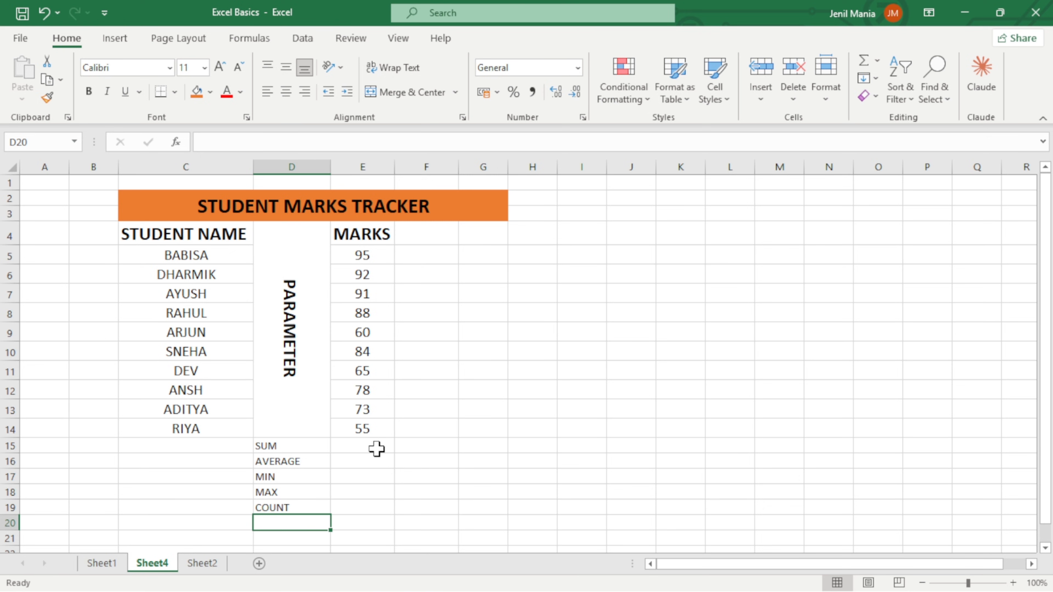
Format the summary labels in D15:D19 as bold size 14.
click(376, 447)
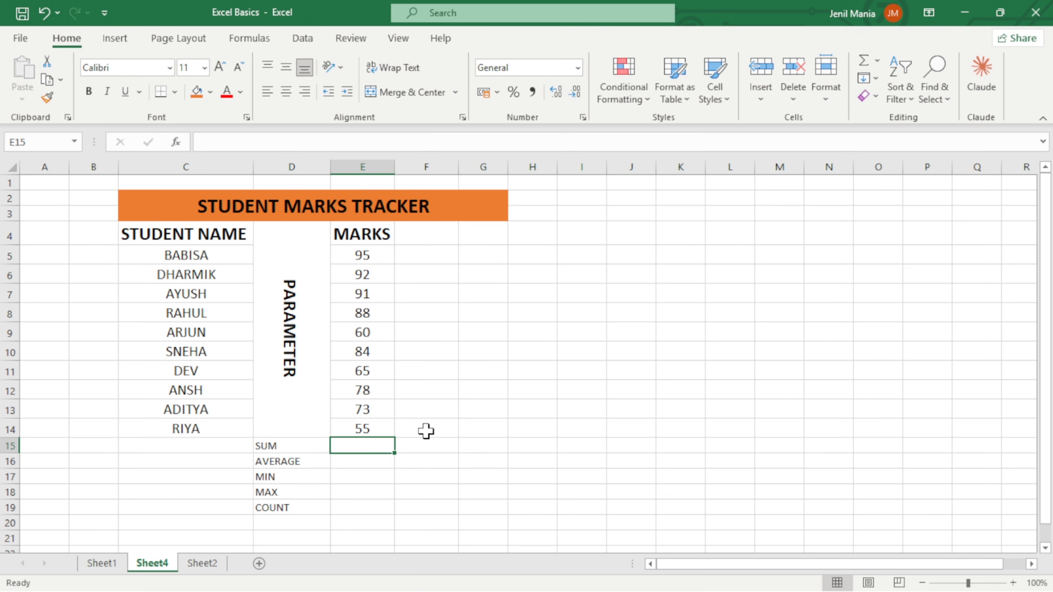
drag(284, 448, 285, 507)
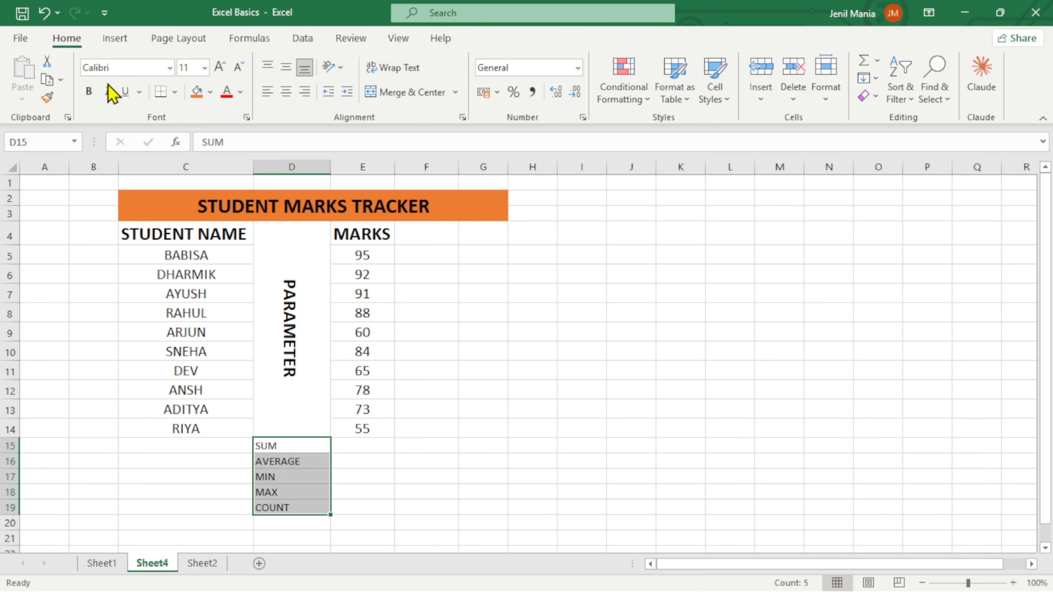
click(89, 91)
click(219, 66)
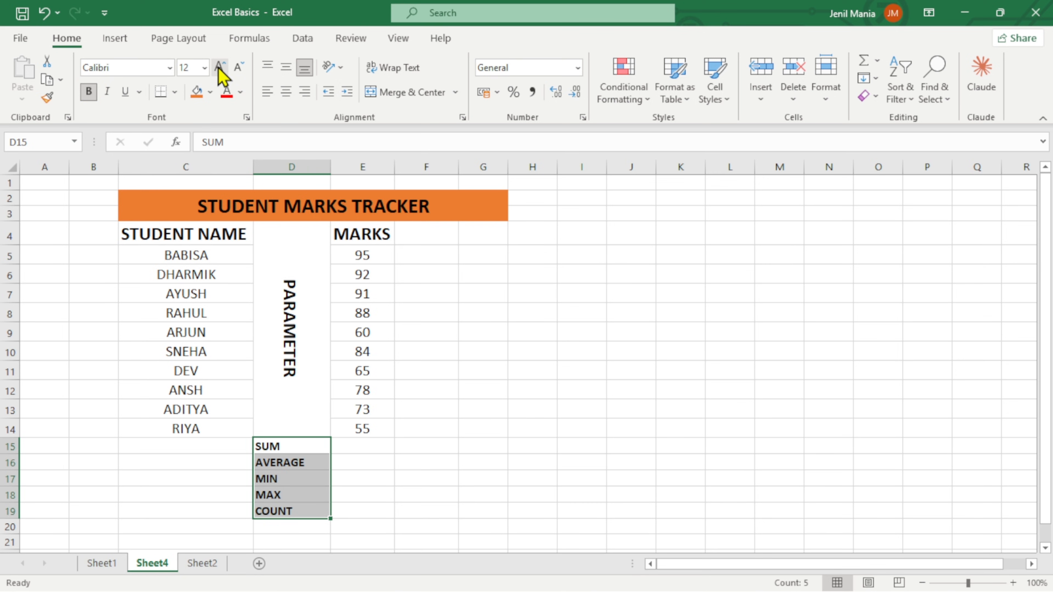
click(219, 66)
scroll(430, 393, down, 1)
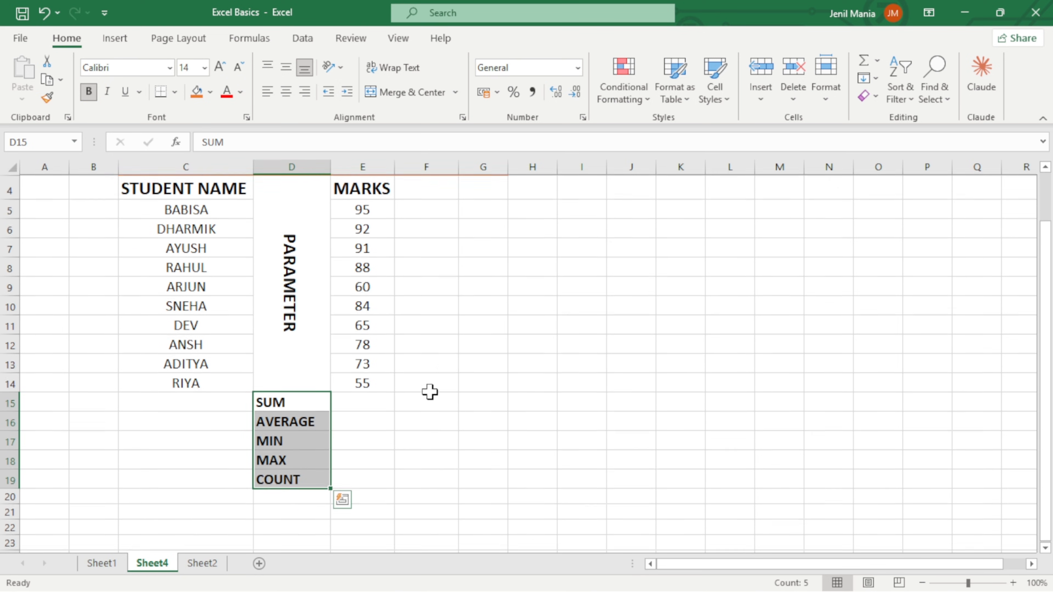
Calculate the total of the marks in E15 with a SUM formula over E5:E14.
click(375, 399)
scroll(430, 388, up, 1)
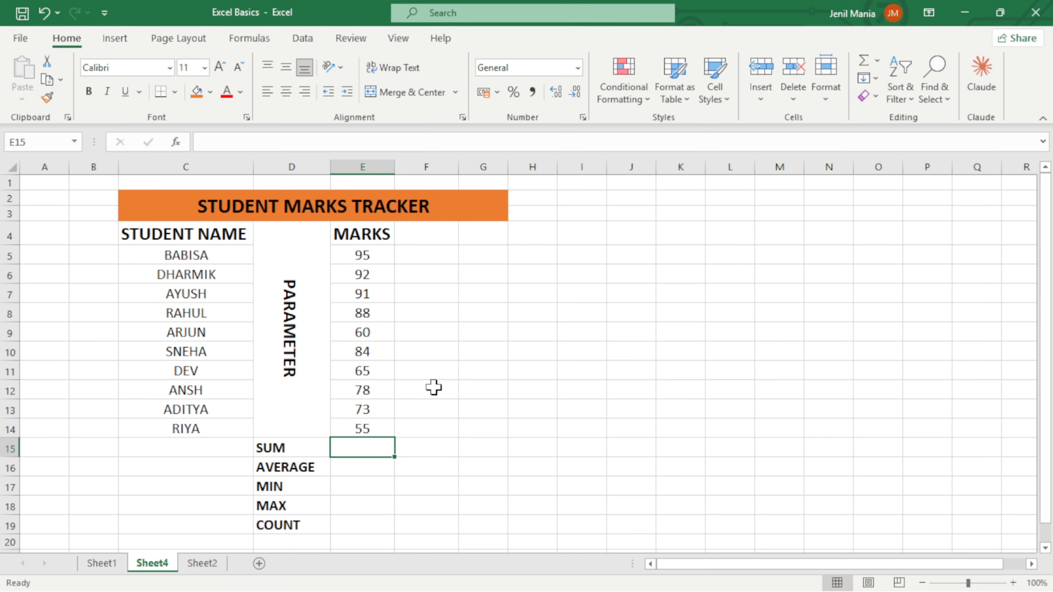
text(=)
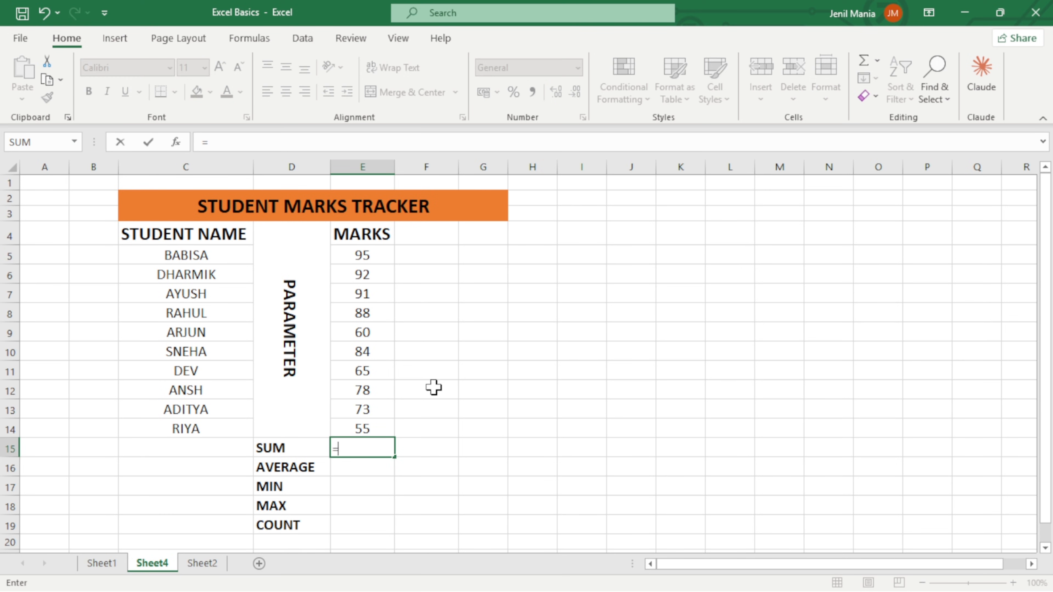
text(SUM)
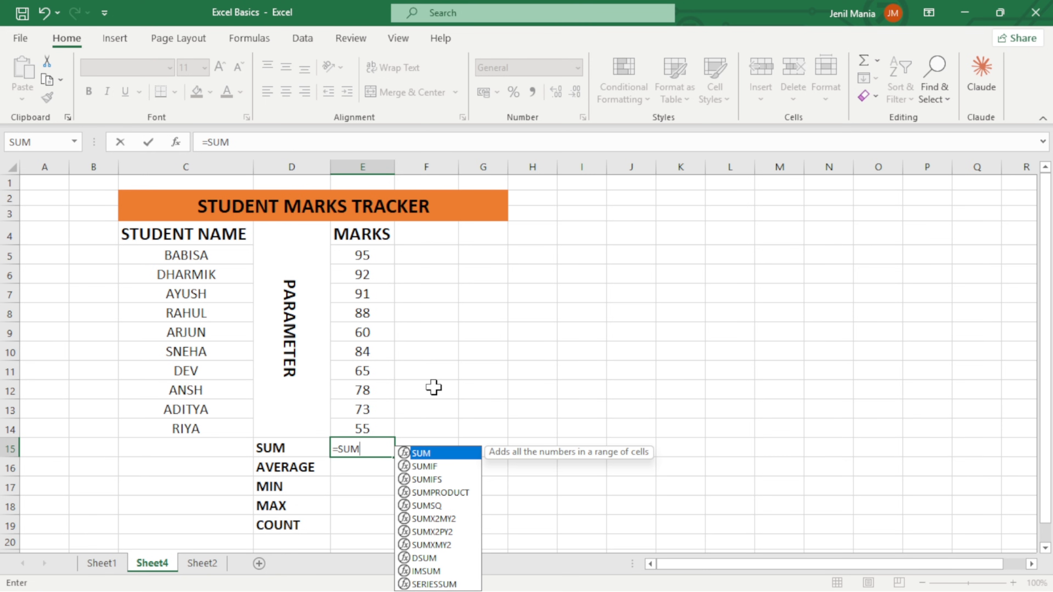
text(()
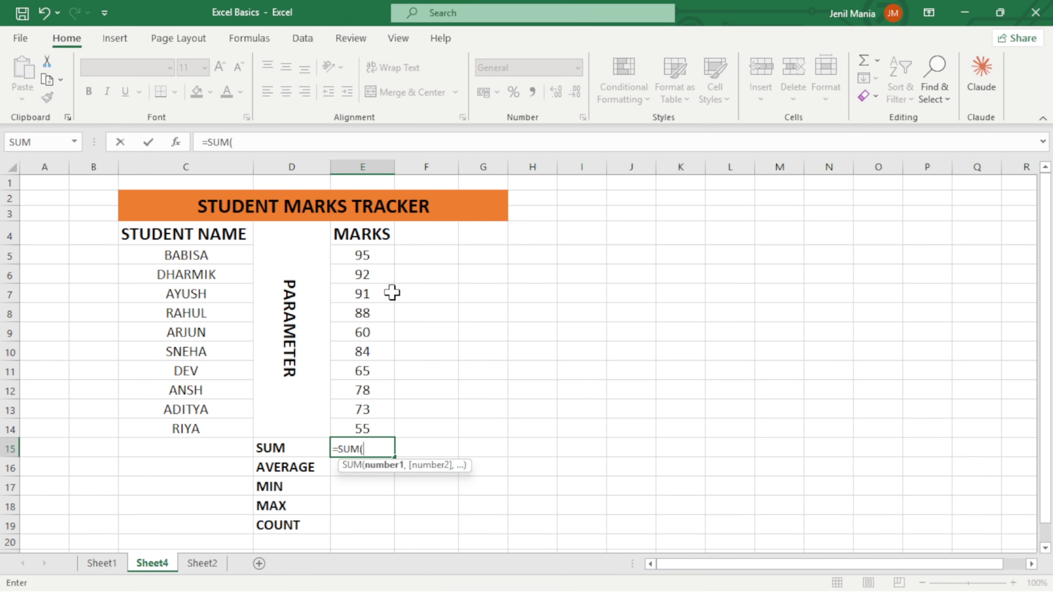
drag(373, 257, 367, 420)
key(Return)
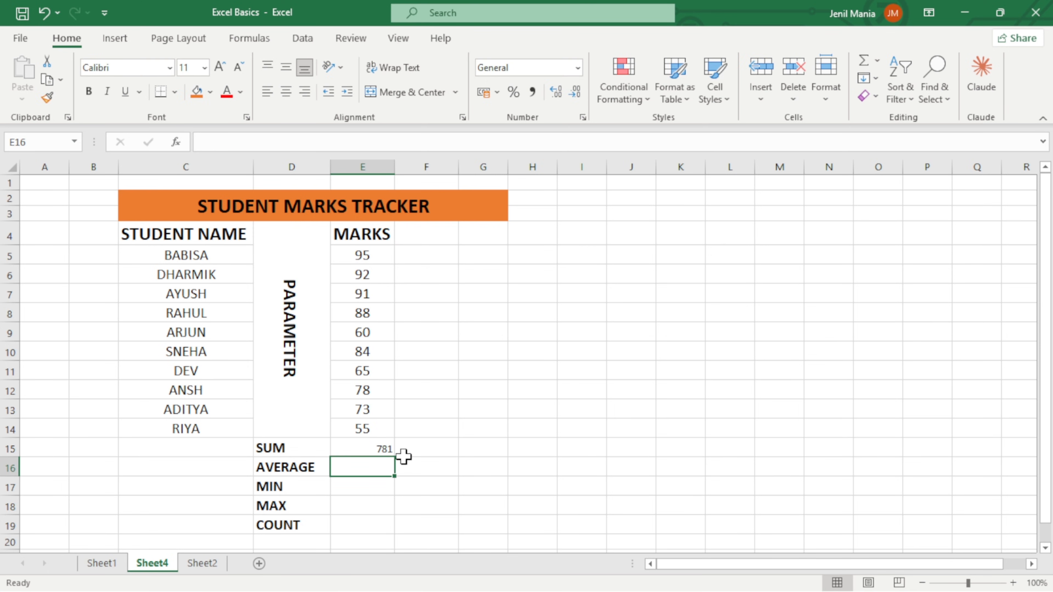
Calculate the average mark in E16 with an AVERAGE formula over E5:E14.
text(=AVER)
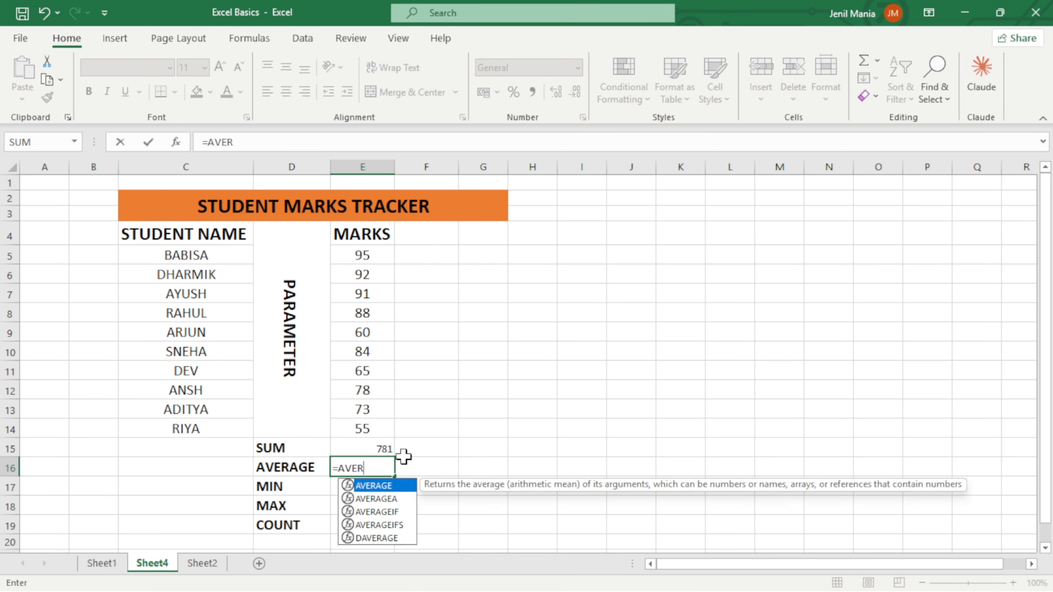
key(Tab)
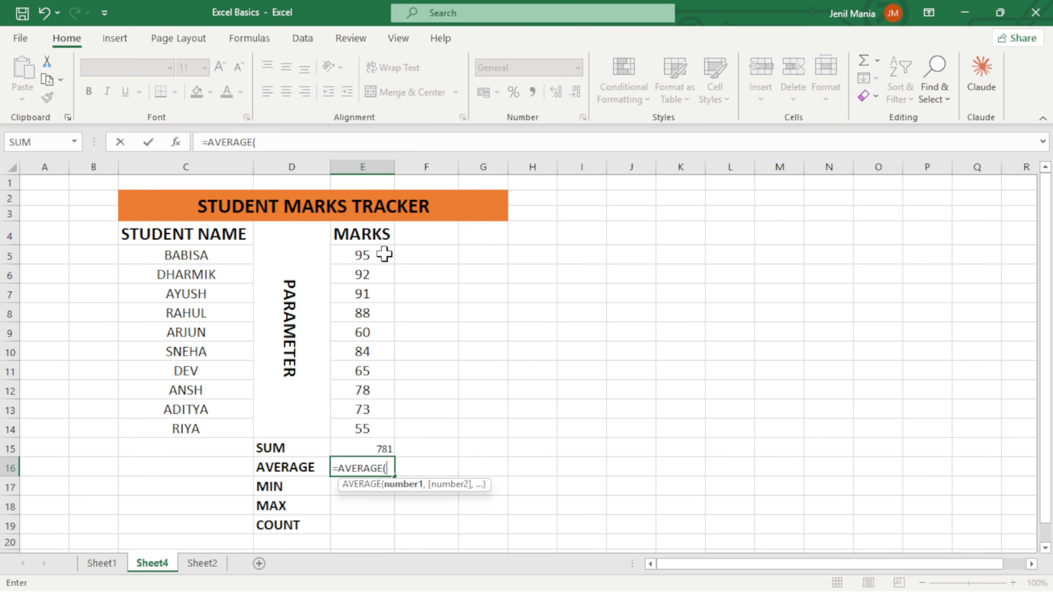
drag(376, 255, 366, 428)
key(Return)
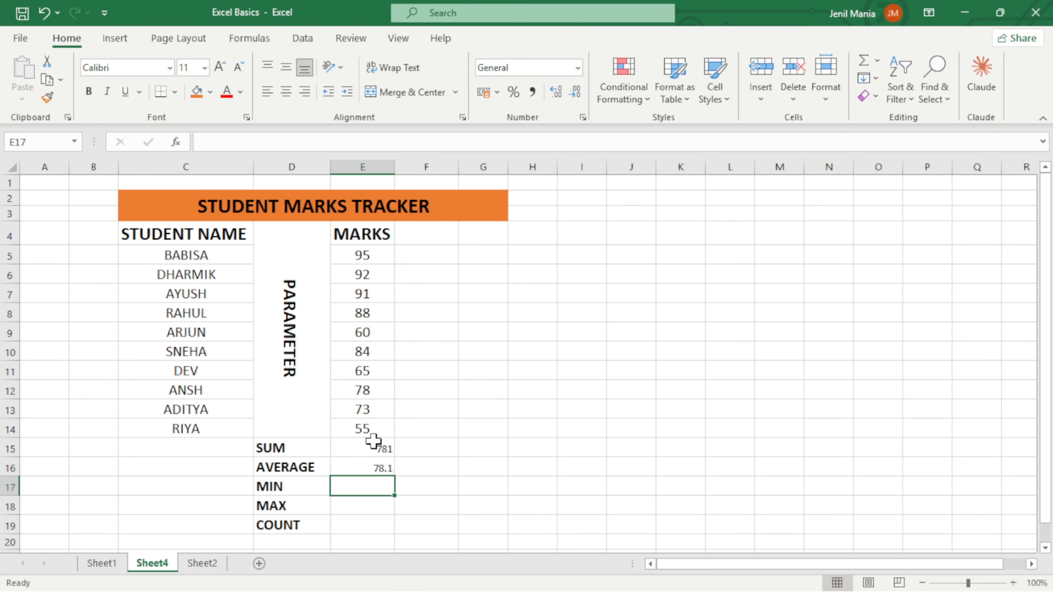
Calculate the lowest mark in E17 with MIN and the highest in E18 with MAX, both over E5:E14.
text(=MIN()
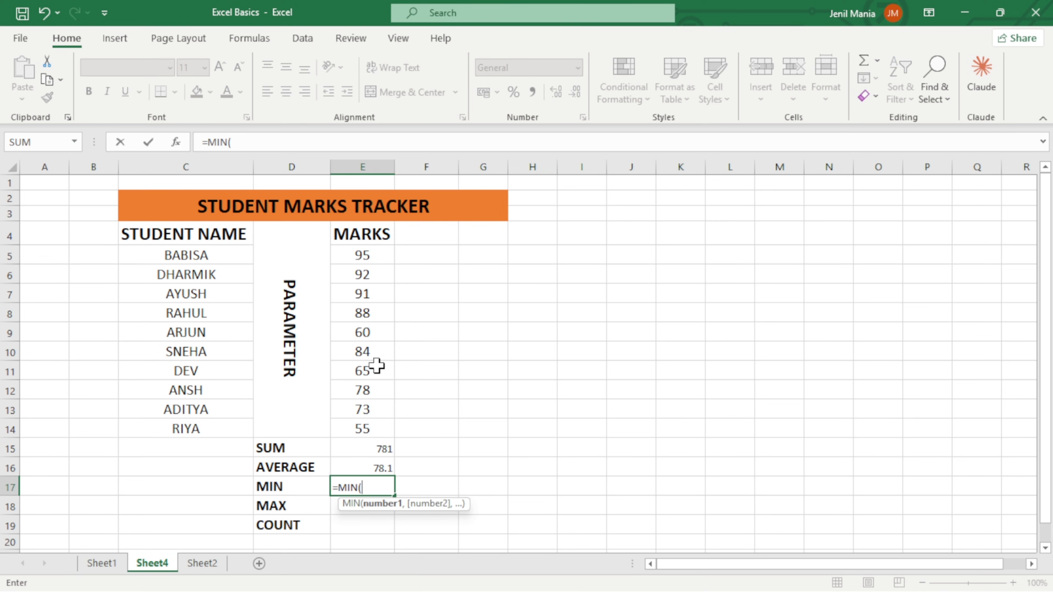
drag(362, 255, 362, 428)
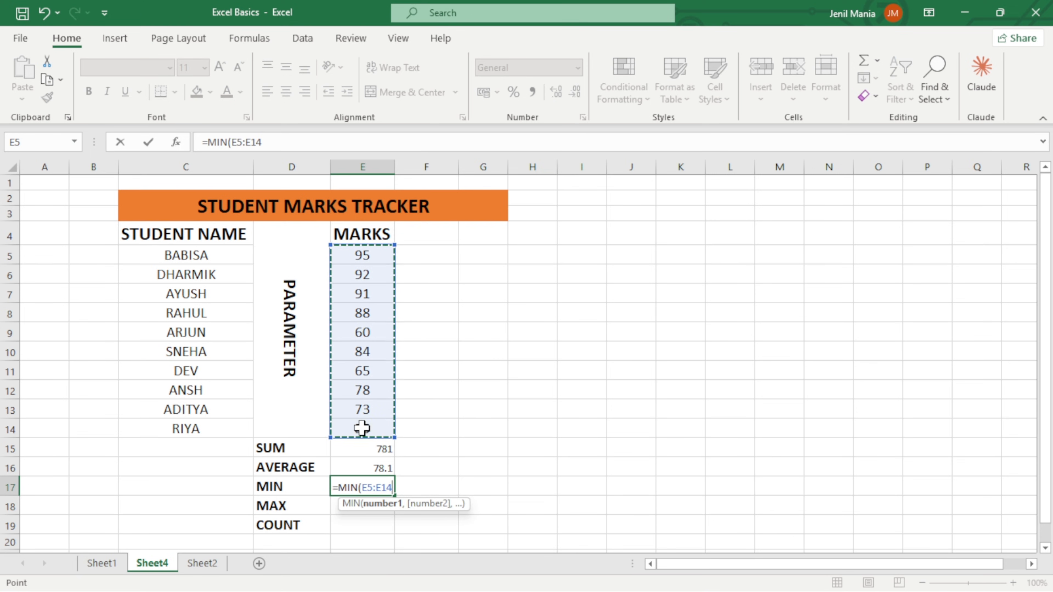
key(Return)
text(=max)
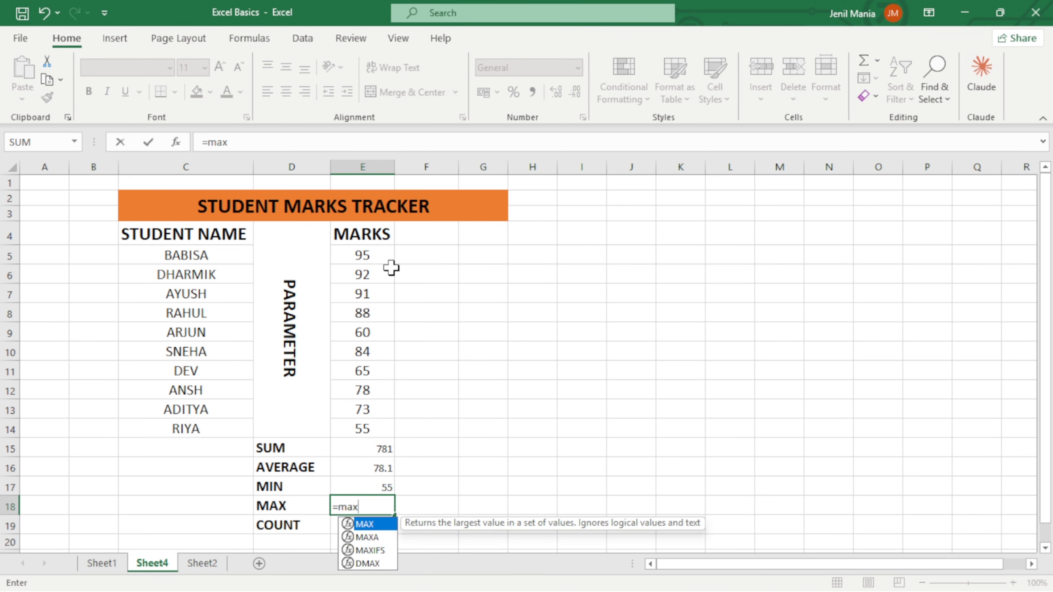
key(Tab)
drag(375, 252, 369, 428)
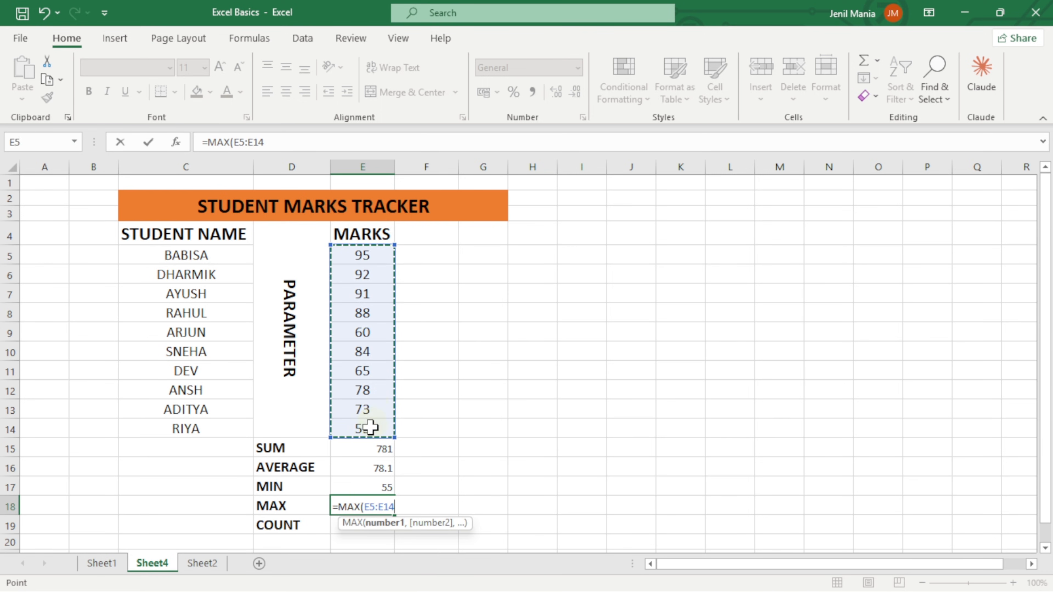
key(Return)
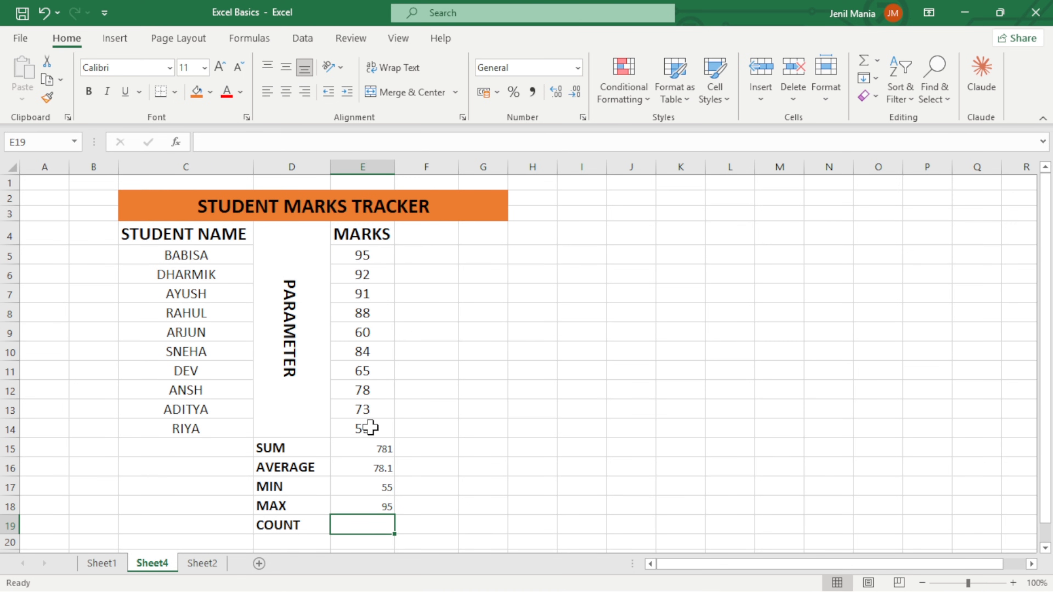
Count the marks in E19 with a COUNT formula over E5:E14.
text(=COUNT)
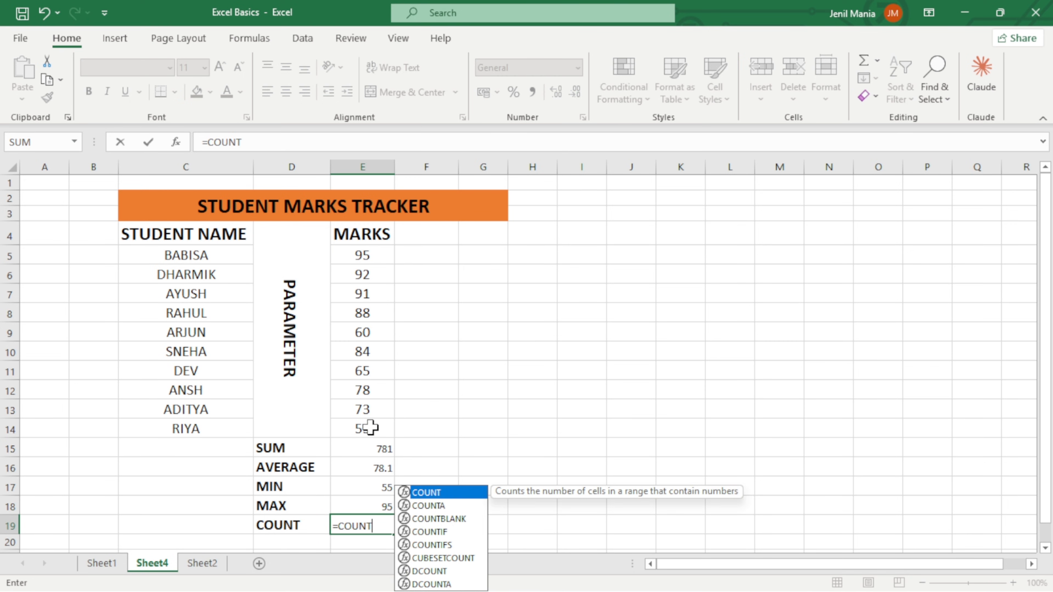
key(Tab)
drag(366, 257, 365, 427)
key(Return)
scroll(369, 419, down, 1)
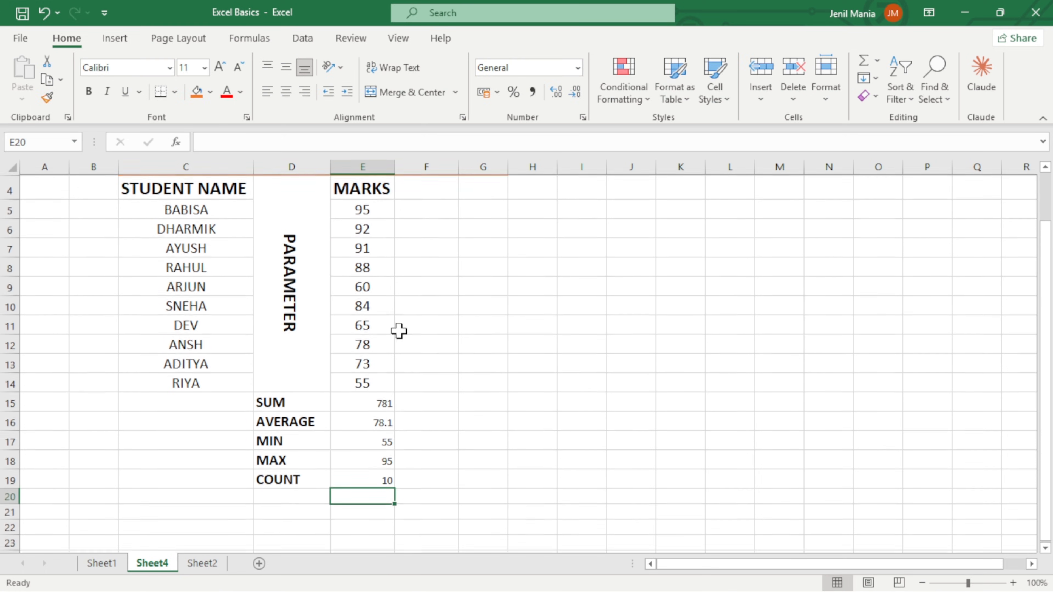
scroll(373, 365, up, 1)
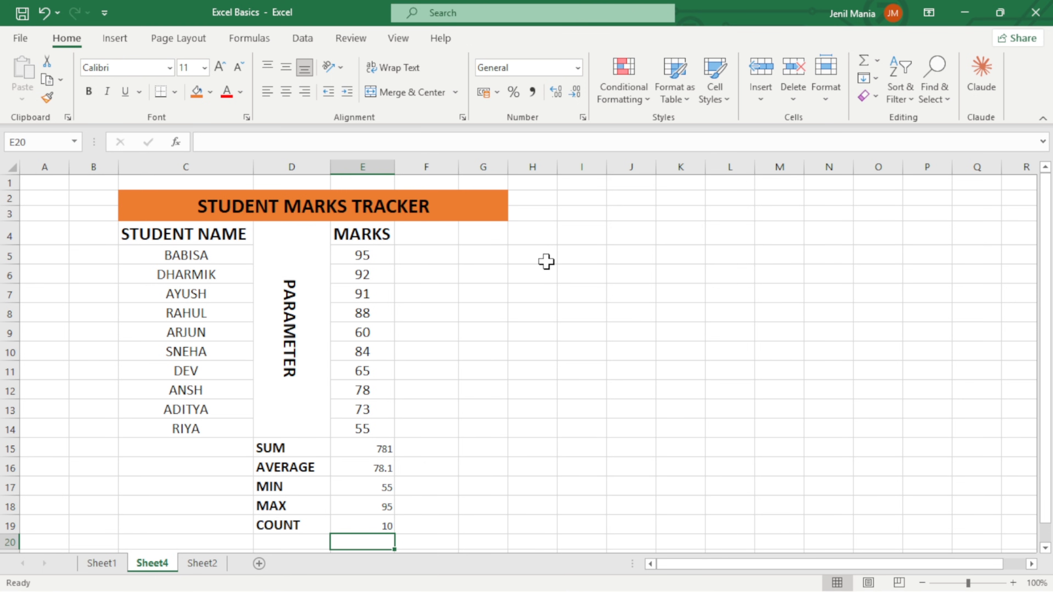
scroll(546, 261, down, 1)
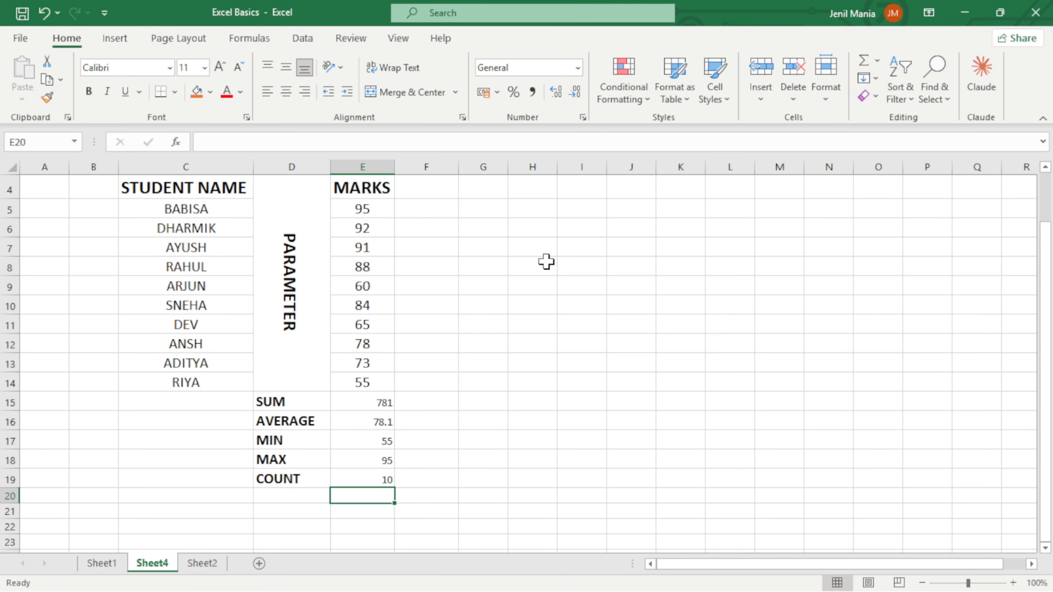
scroll(546, 261, up, 1)
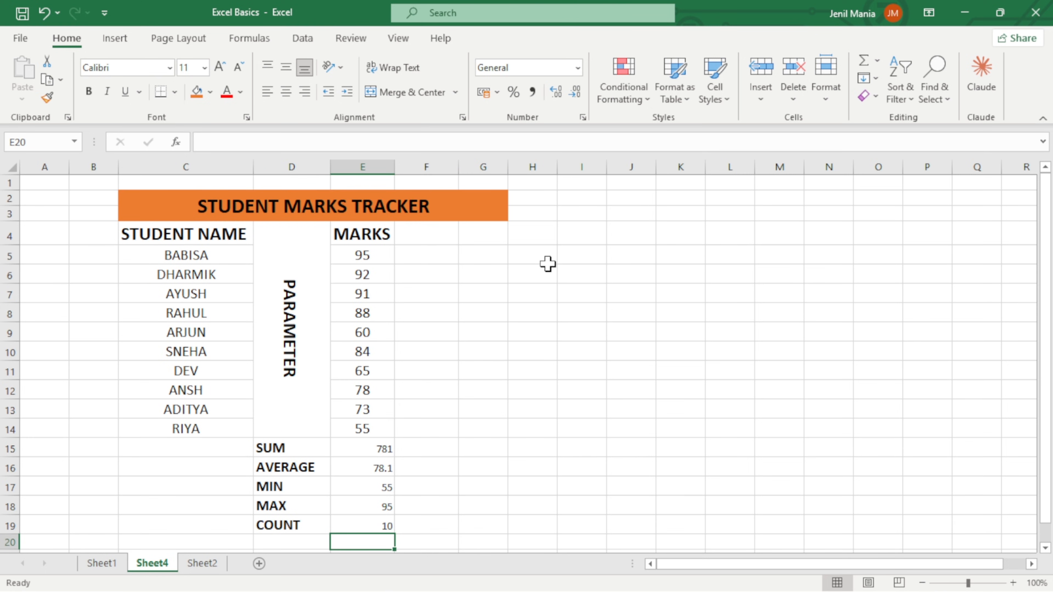